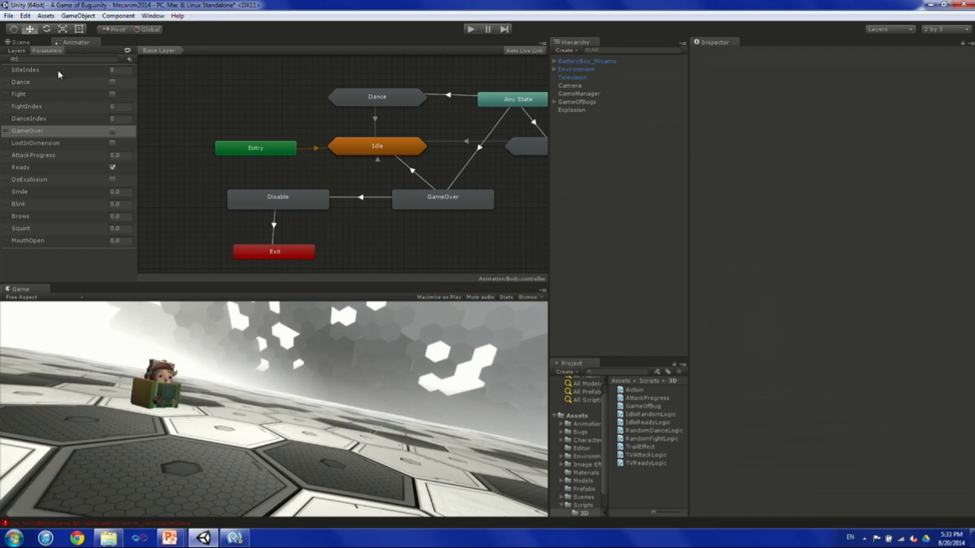
Show the Animator's layer list and view the settings of the Base Layer.
left_click(17, 51)
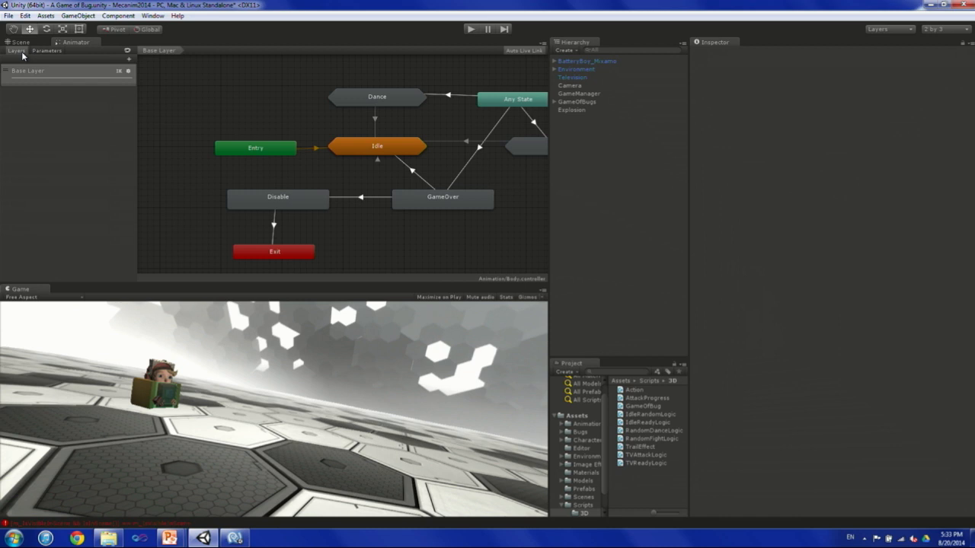
left_click(129, 72)
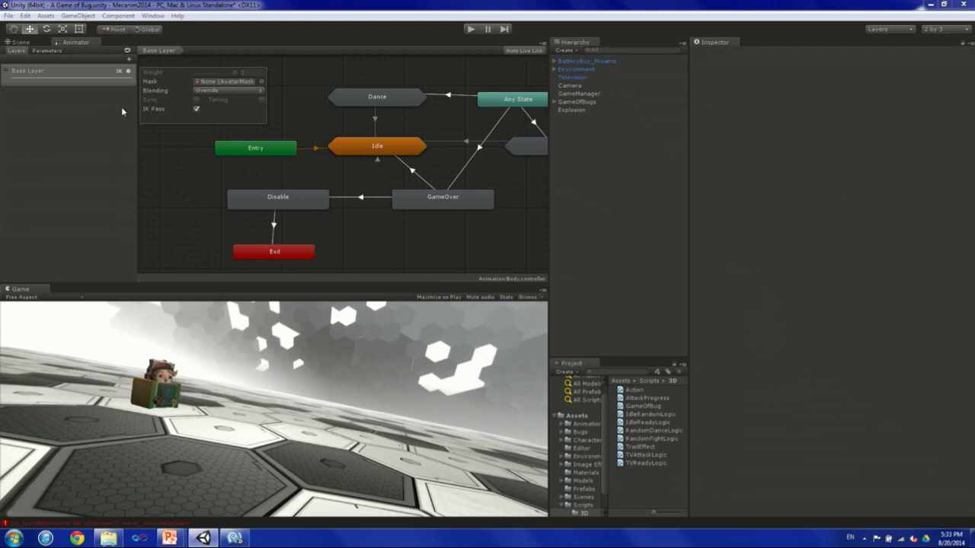
left_click(189, 171)
middle_click_drag(316, 121, 281, 128)
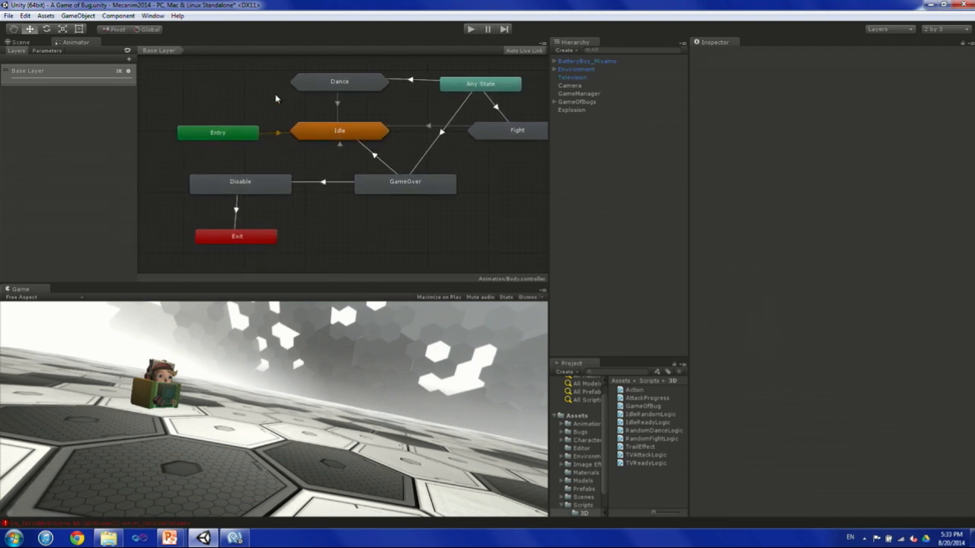
Inspect the Entry and Exit nodes of the Base Layer state machine.
left_click(237, 133)
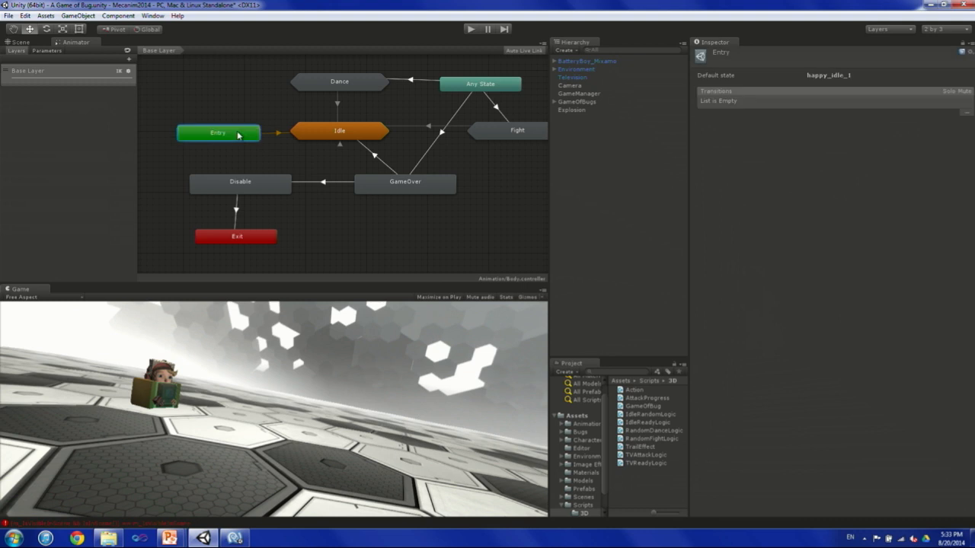
left_click(243, 239)
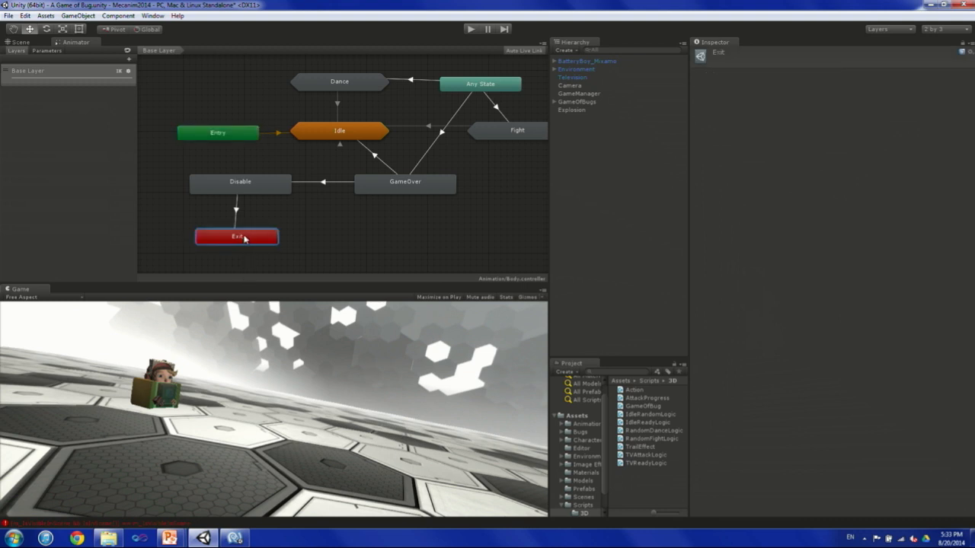
middle_click_drag(304, 209, 268, 202)
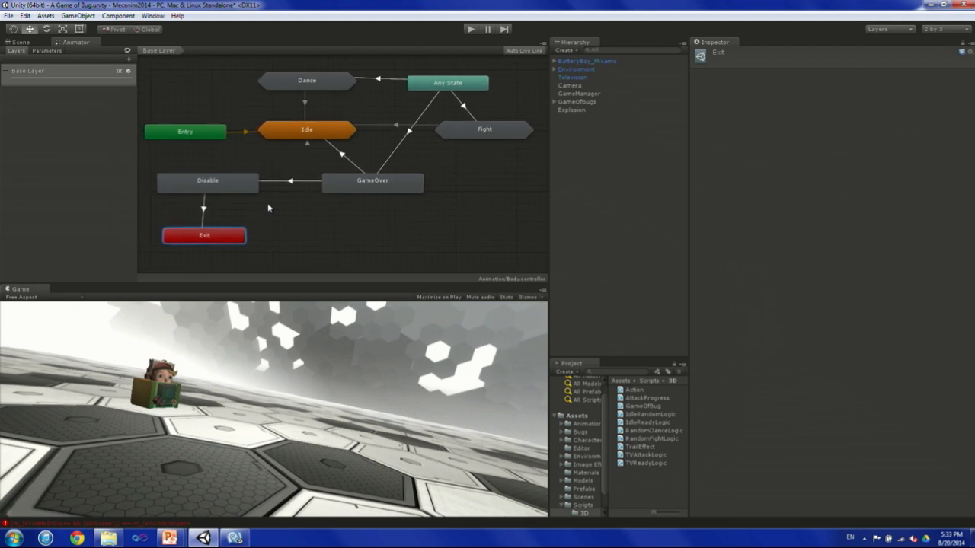
Inspect the Entry transitions inside the Idle sub-state machine, and return to the Base Layer with Idle selected.
double_click(307, 130)
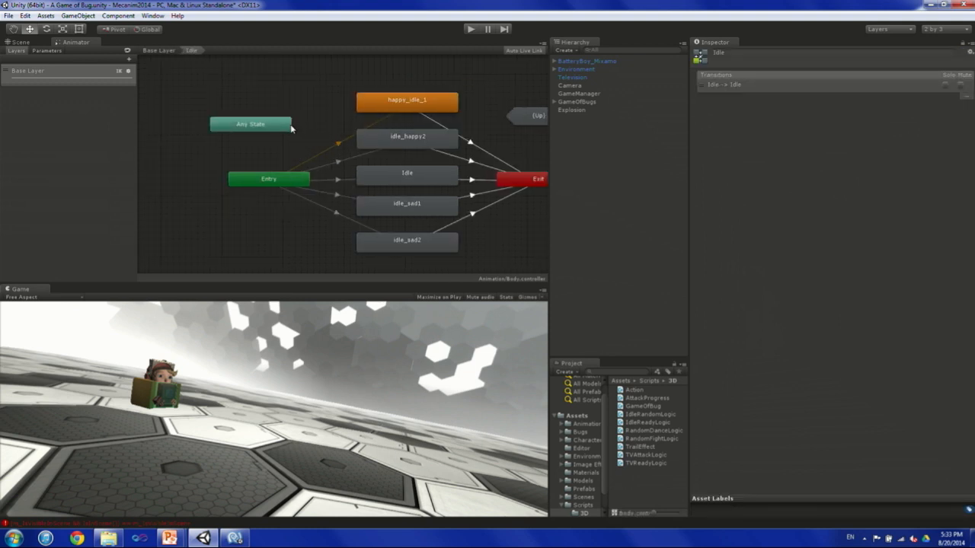
middle_click_drag(293, 123, 205, 101)
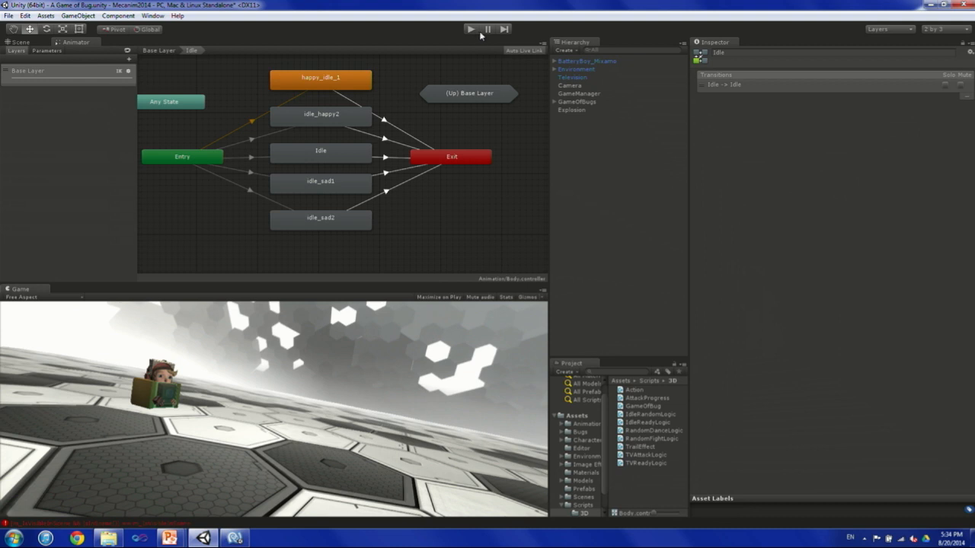
left_click(213, 157)
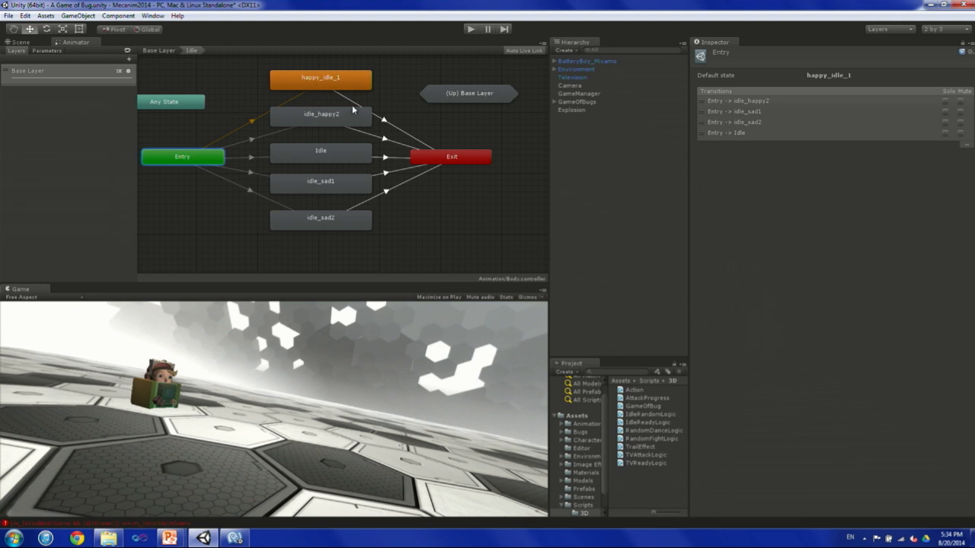
double_click(433, 131)
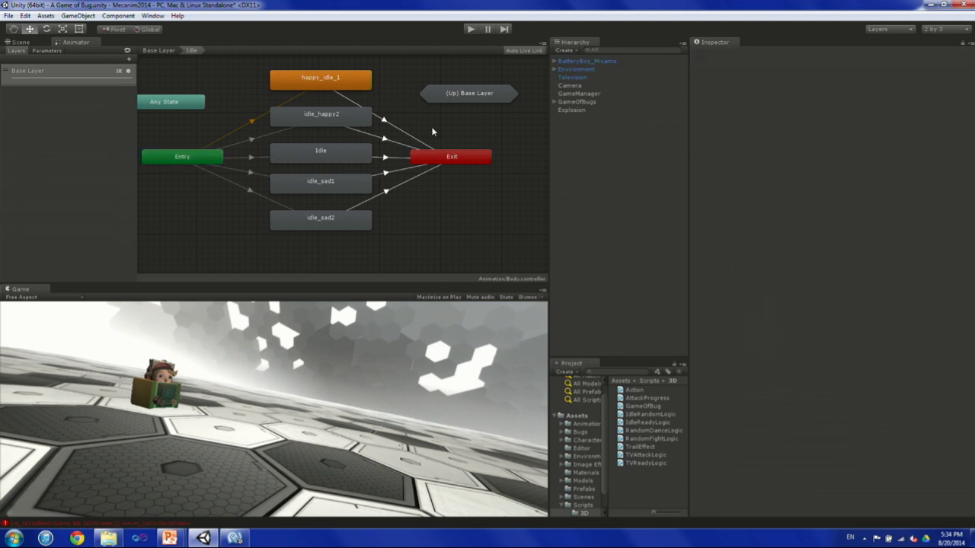
left_click(373, 140)
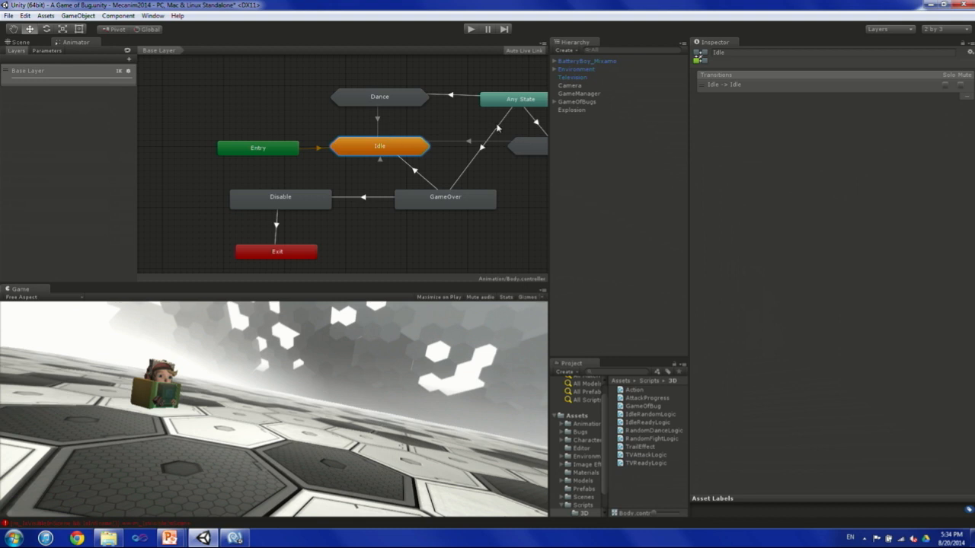
Run the game with GameManager selected and slightly enlarge the Game view to watch the live Idle states.
left_click(469, 30)
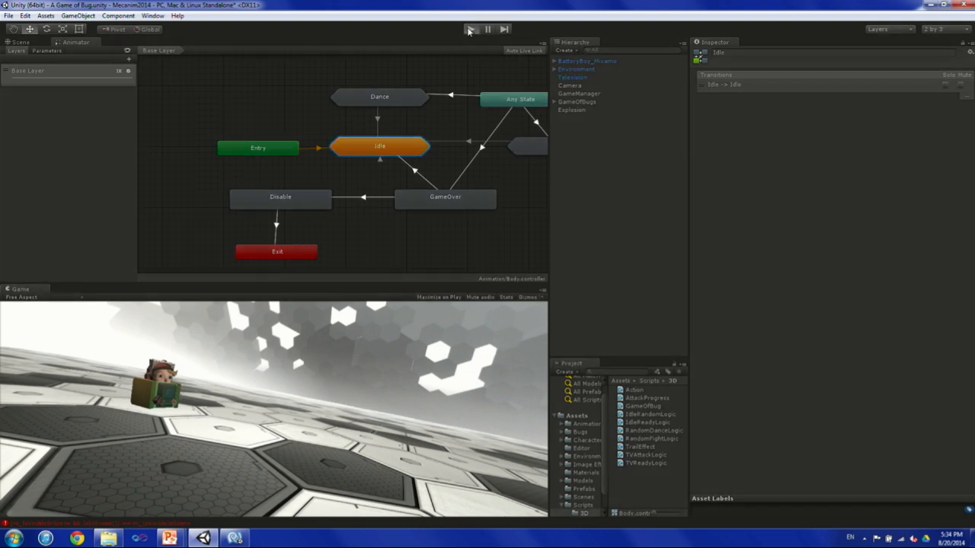
left_click(581, 94)
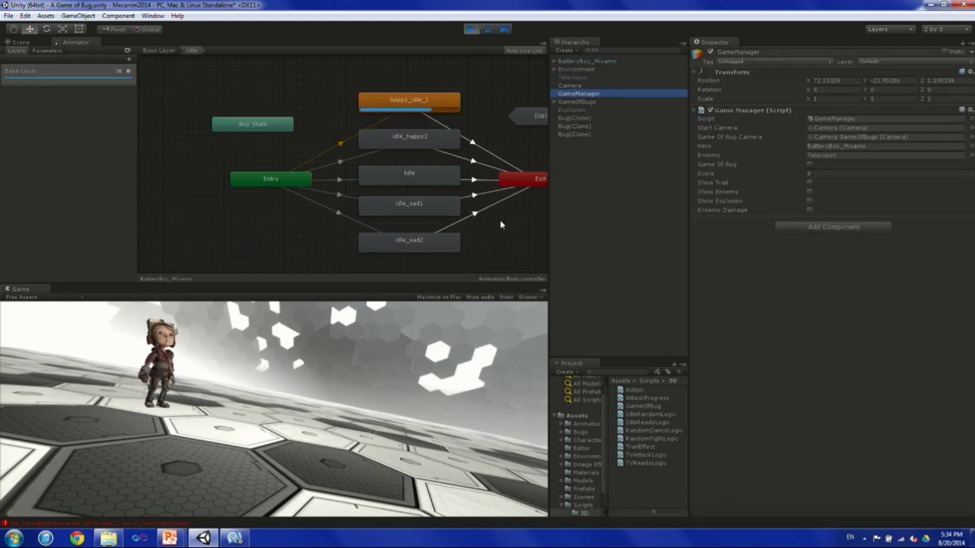
left_click_drag(361, 294, 361, 290)
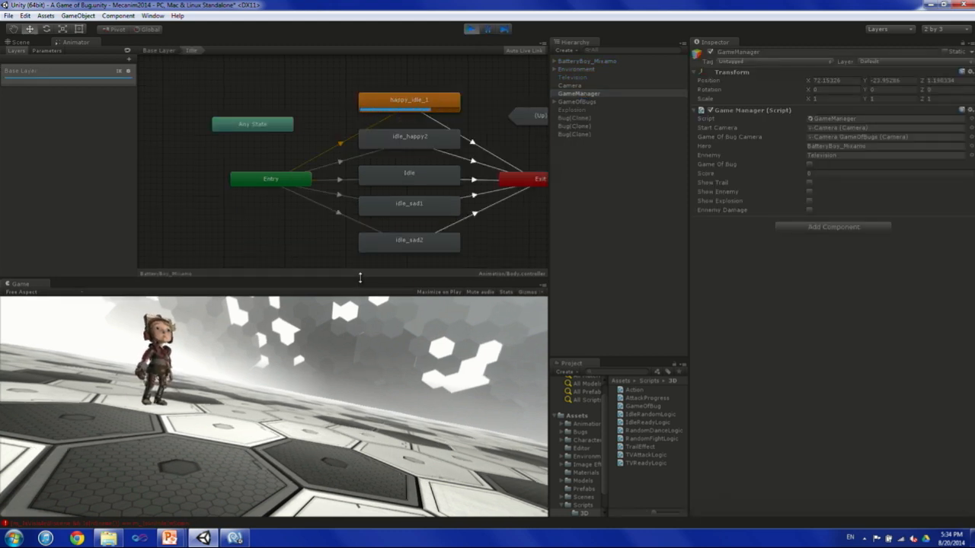
middle_click_drag(326, 114, 262, 113)
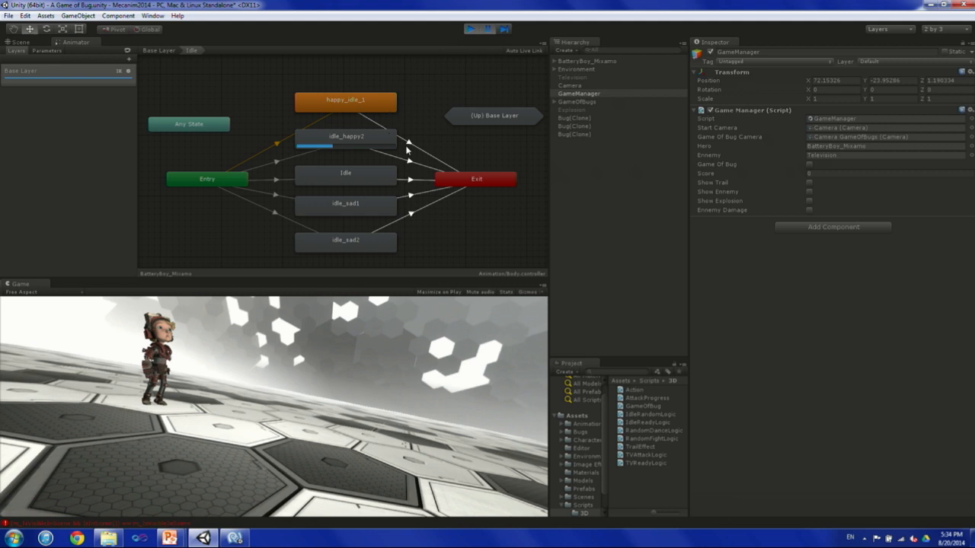
Inspect the Idle -> Idle transition in the Base Layer and reopen the Idle sub-state machine.
double_click(465, 148)
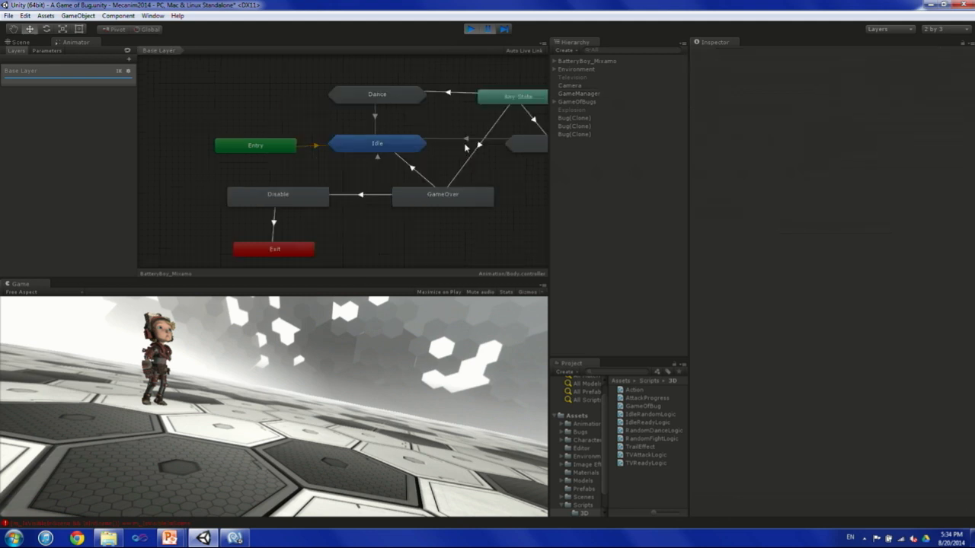
left_click(378, 156)
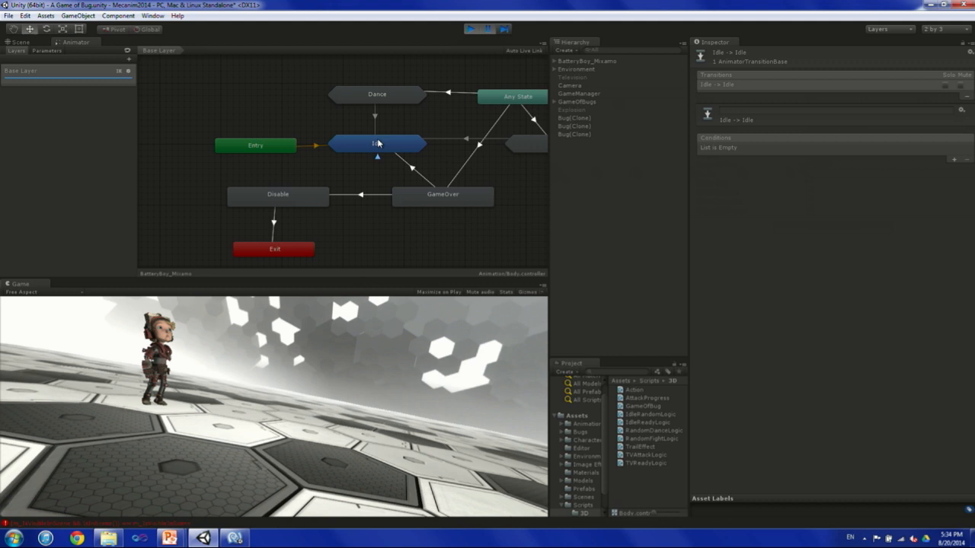
double_click(377, 143)
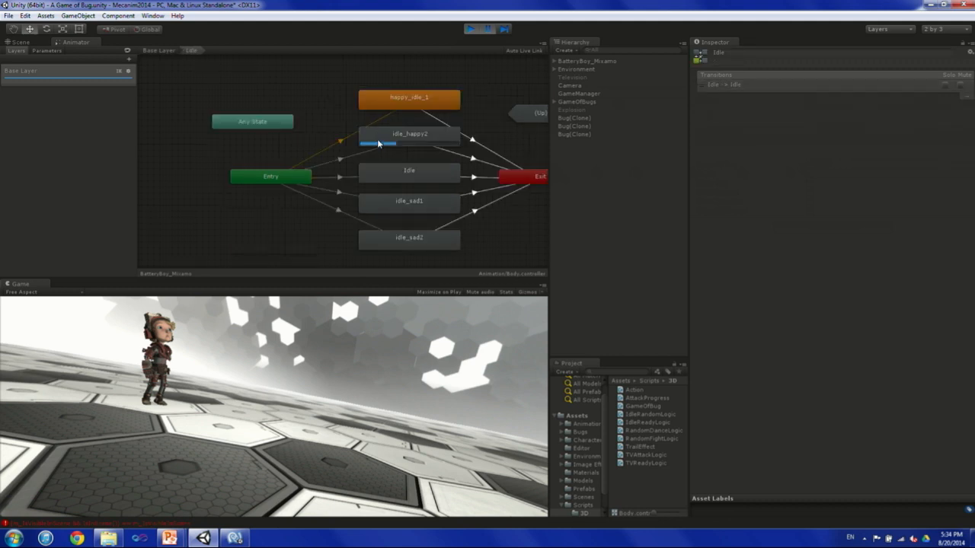
middle_click_drag(473, 130, 429, 127)
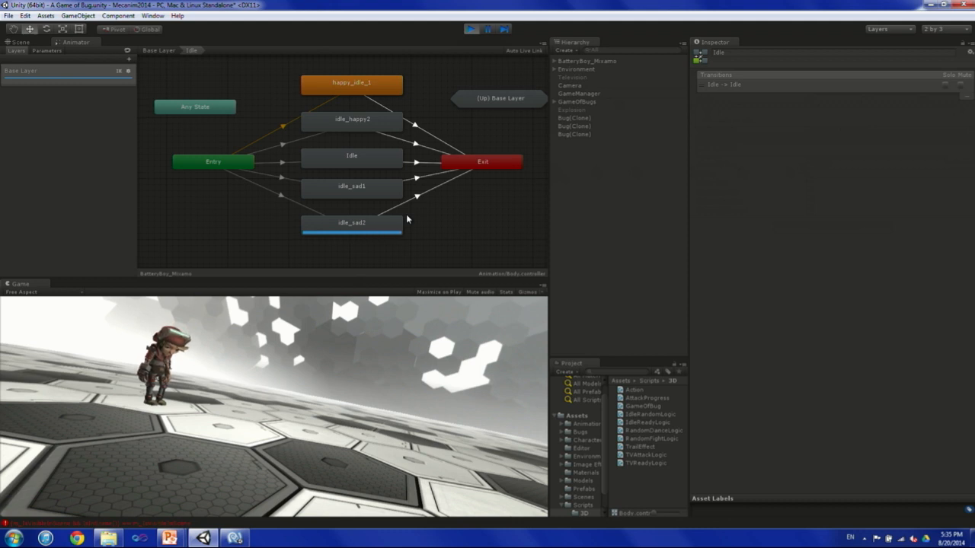
Open the IdleRandomLogic script of the happy_idle_1 state in MonoDevelop and widen the editor window to fit the code.
left_click(350, 90)
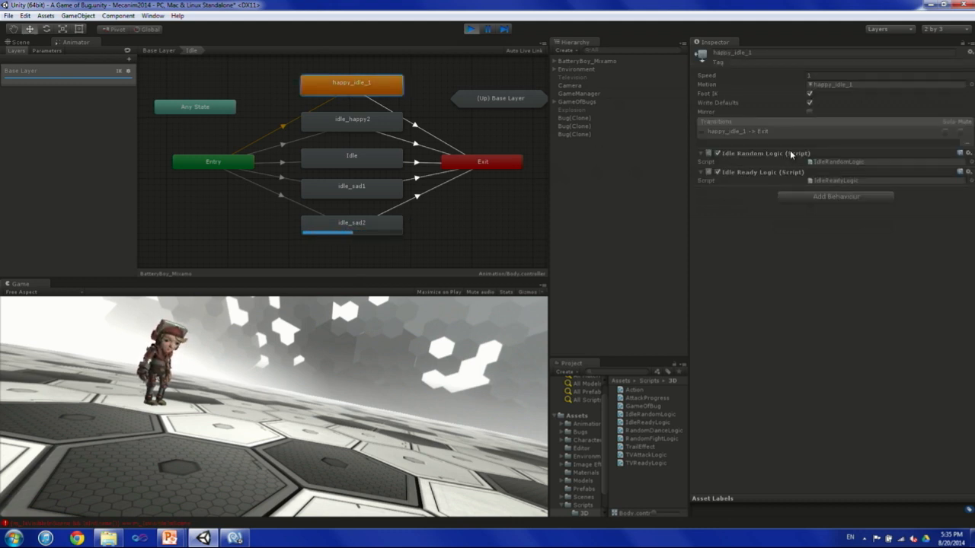
left_click(831, 163)
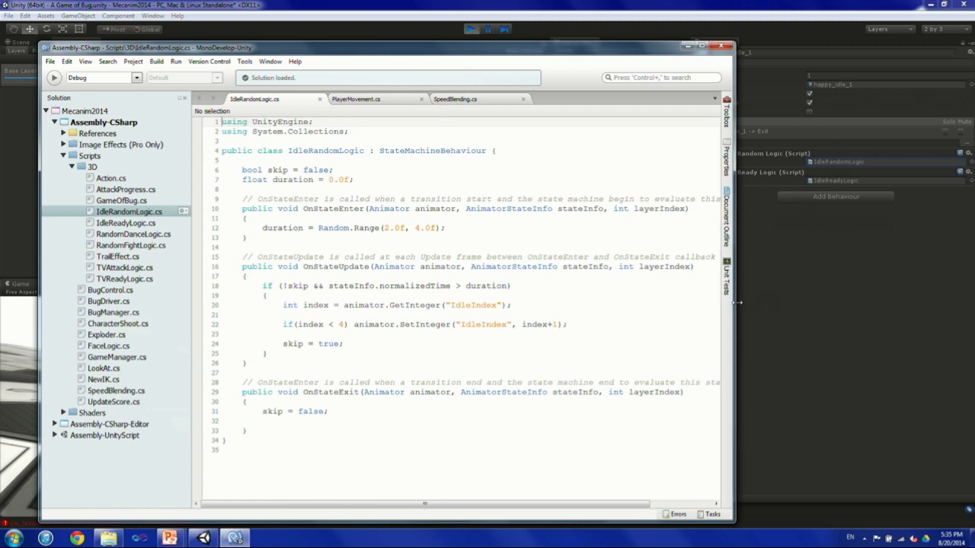
left_click_drag(738, 302, 801, 301)
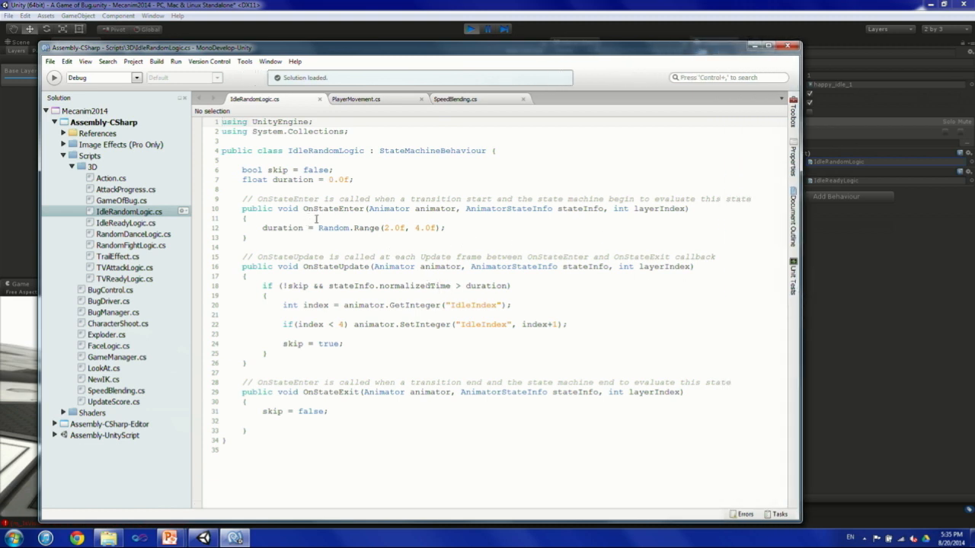
Examine the random duration in OnStateEnter and the IdleIndex logic in OnStateUpdate, and return to Unity.
double_click(327, 210)
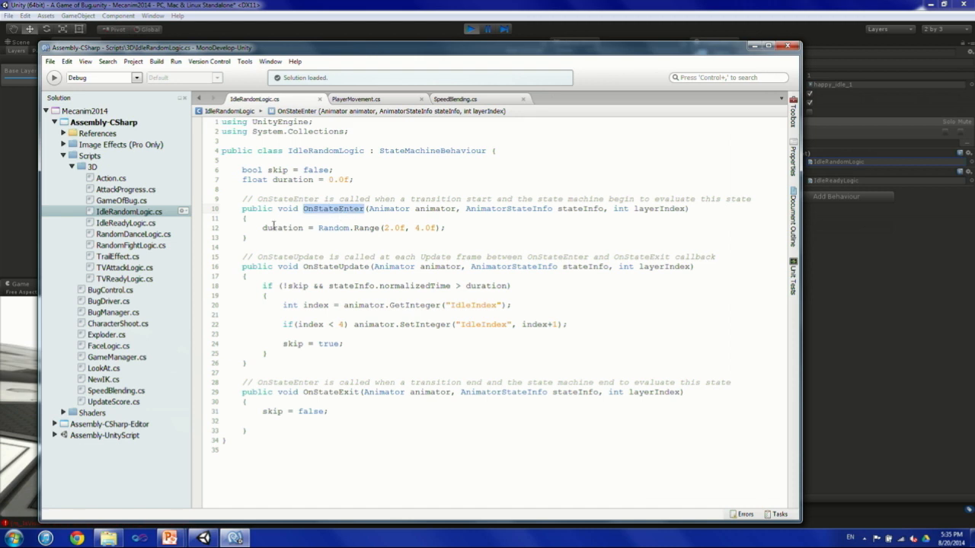
left_click_drag(266, 227, 457, 228)
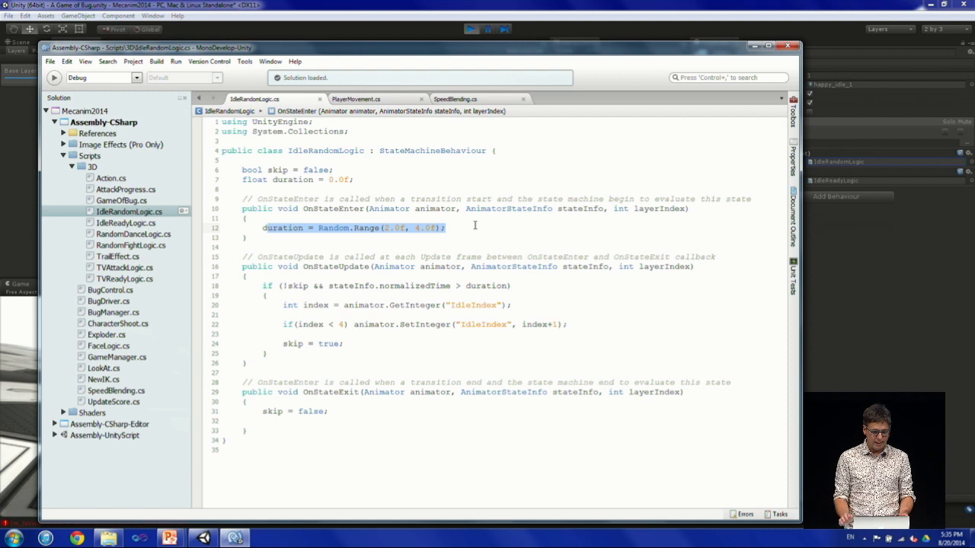
left_click(373, 304)
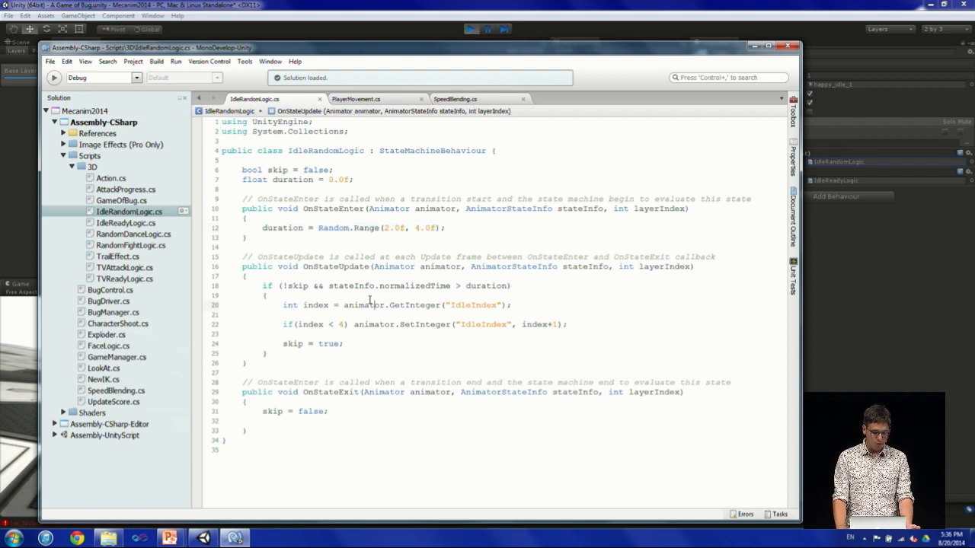
left_click(499, 289)
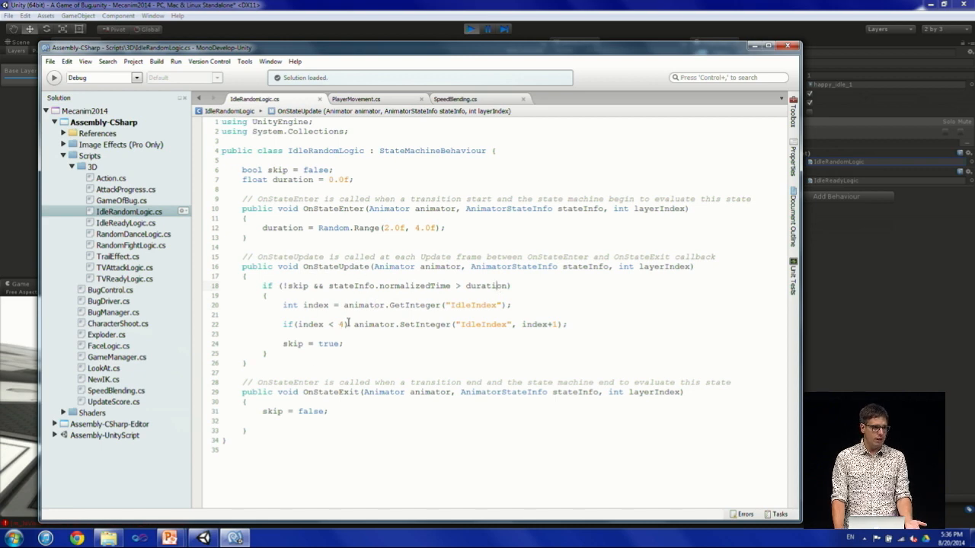
left_click(388, 4)
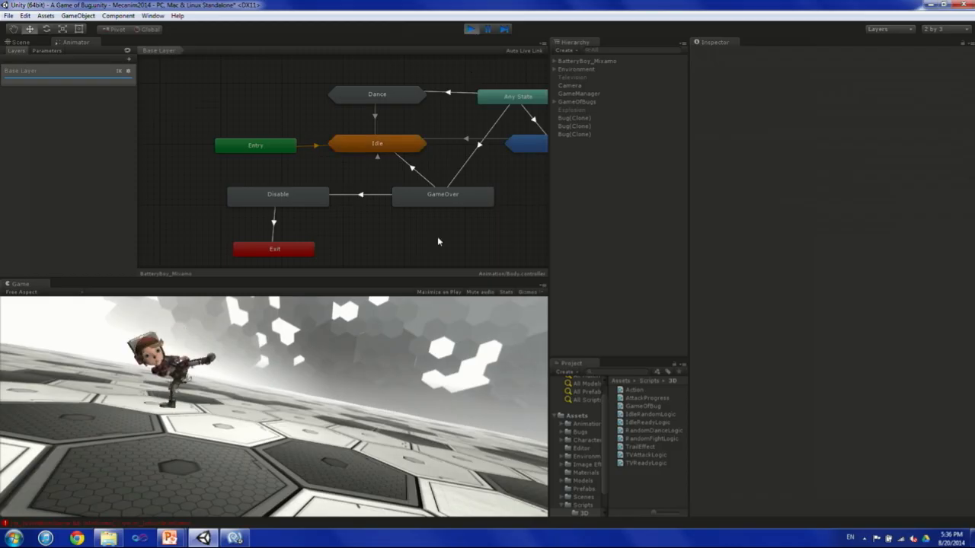
Open the Fight sub-state machine and inspect the behaviours on fight_martelo, fight_martelo_m and fight_compasso.
middle_click_drag(495, 220, 400, 216)
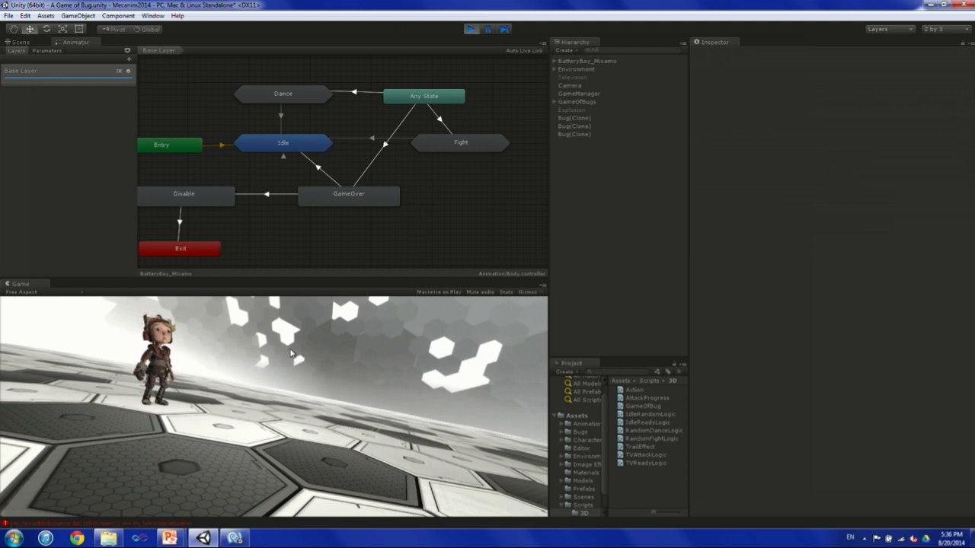
double_click(443, 150)
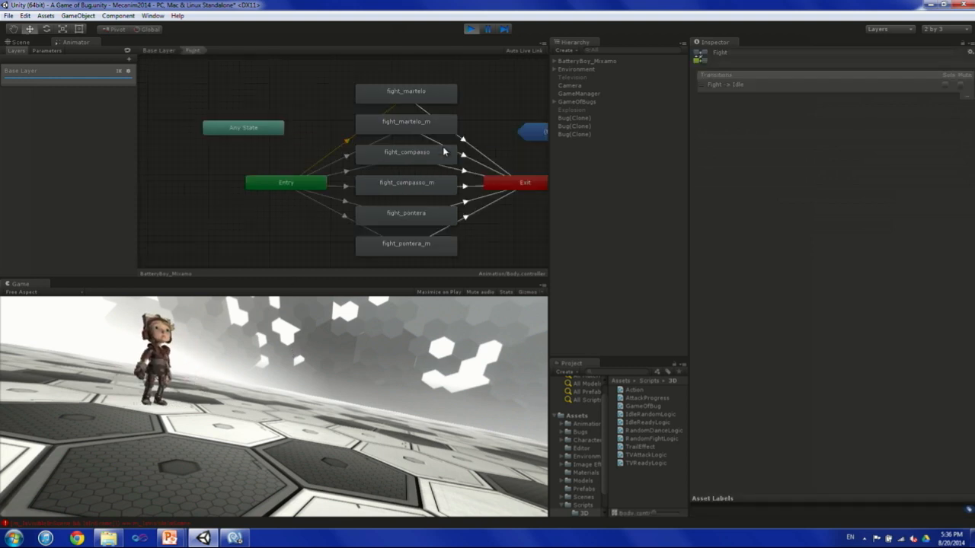
left_click(351, 79)
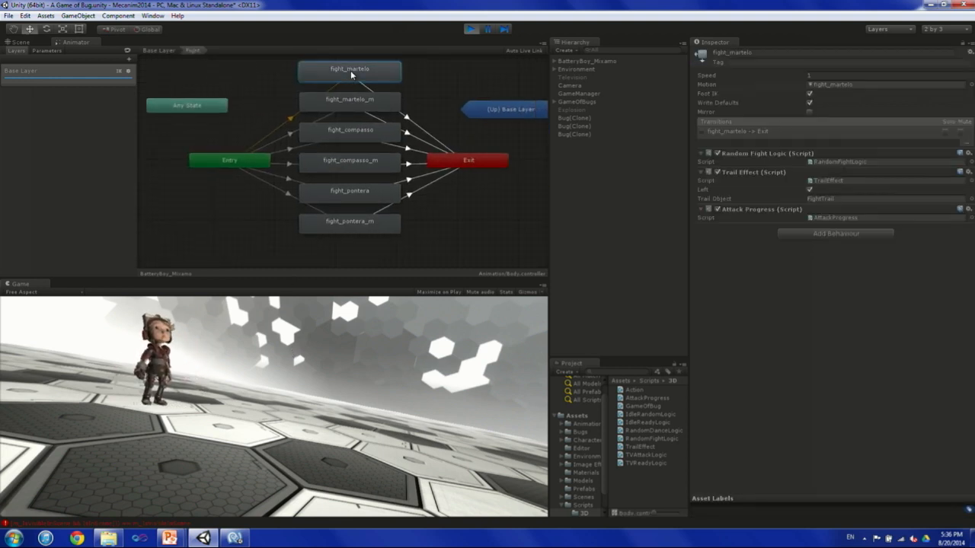
left_click(355, 97)
left_click(344, 132)
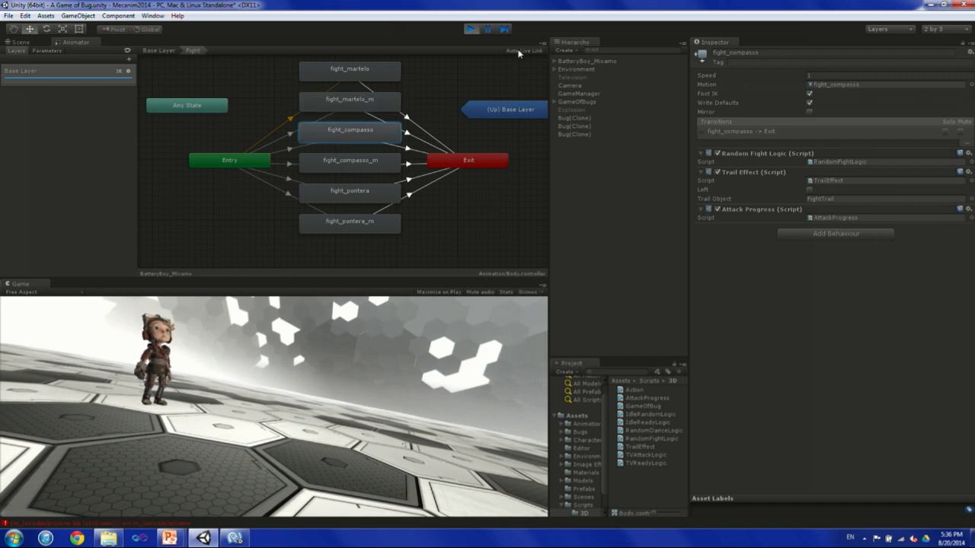
Turn on Auto Live Link to follow the active state, and go back up to the Base Layer.
left_click(518, 52)
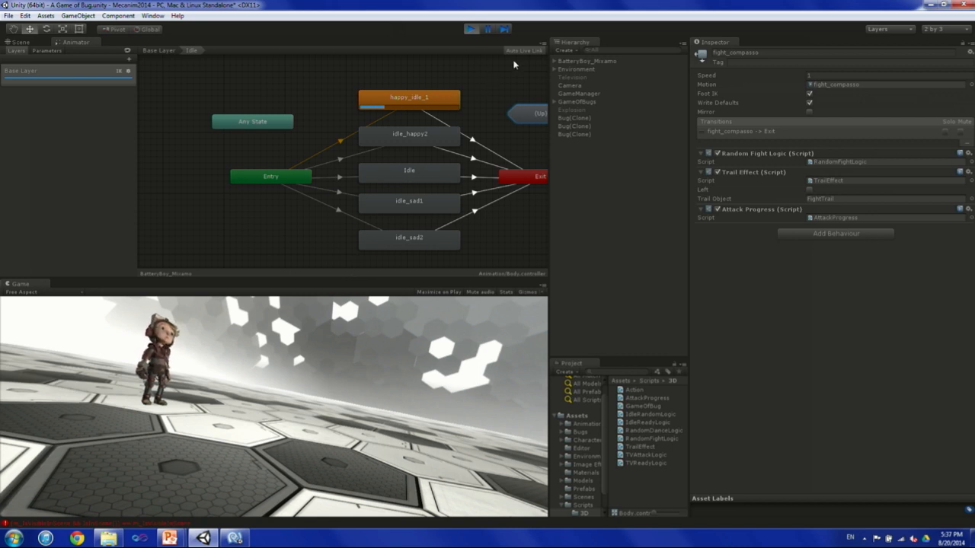
double_click(472, 108)
middle_click_drag(489, 133, 379, 125)
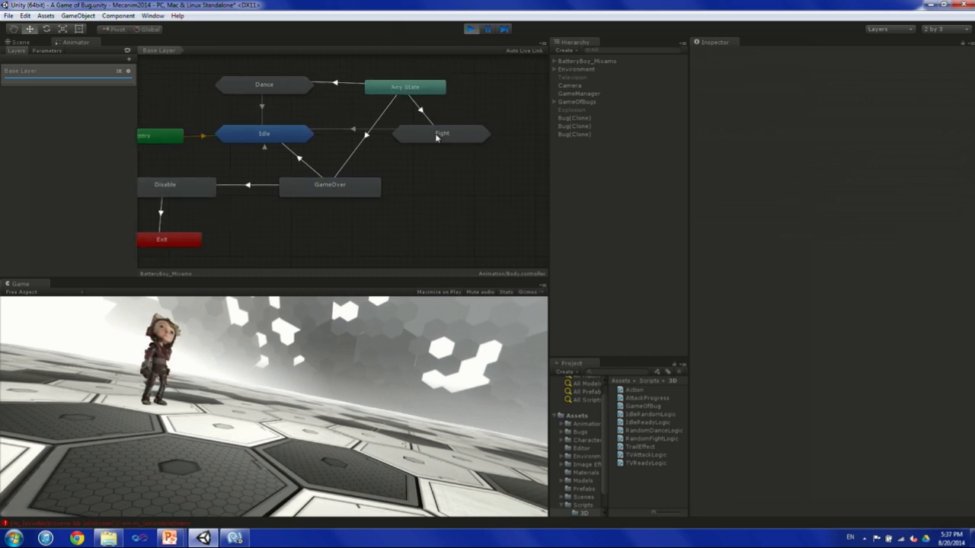
Reopen the Fight sub-state machine and inspect the fight_martelo state's clip and its attached behaviours.
double_click(436, 136)
double_click(404, 99)
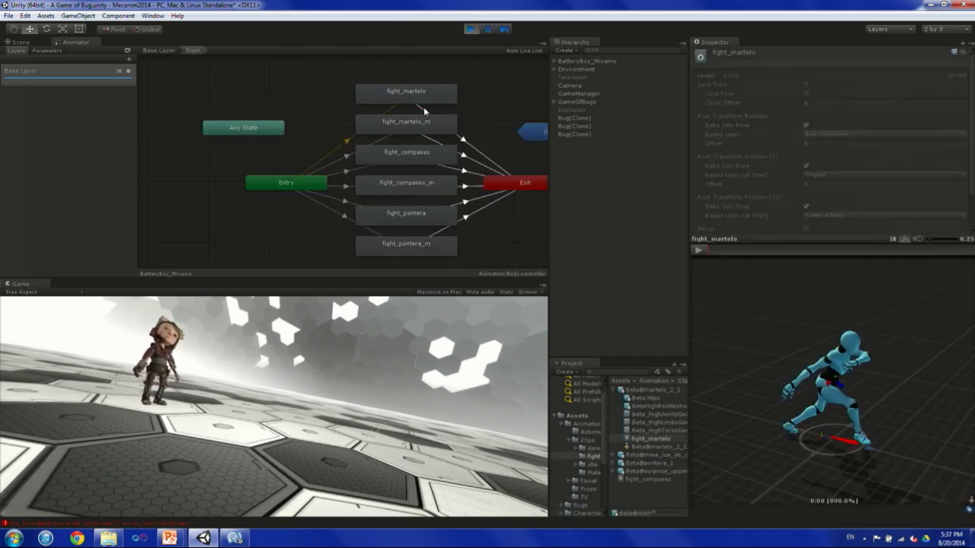
left_click(410, 96)
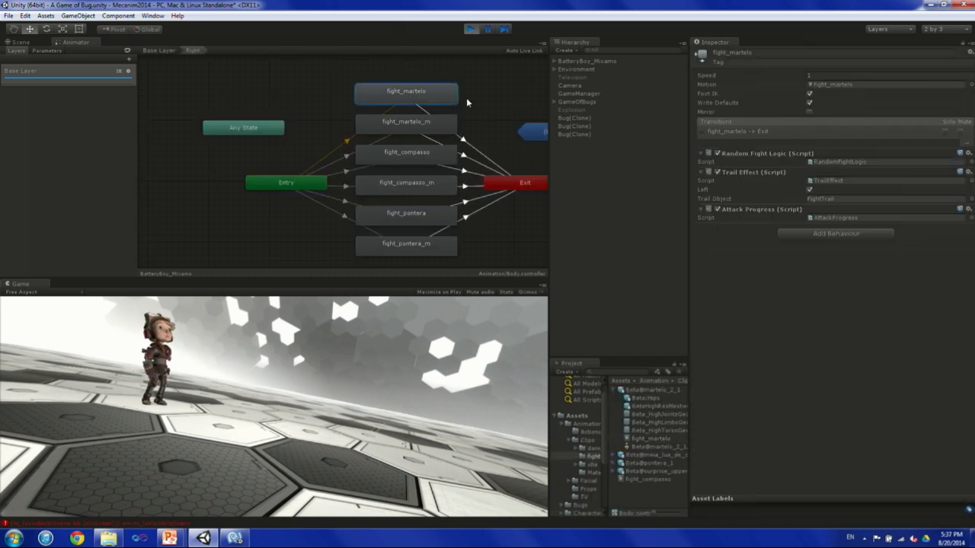
Open the TrailEffect script used by fight_martelo and examine how OnStateEnter instantiates the trail object at the foot's IK goal.
left_click(828, 182)
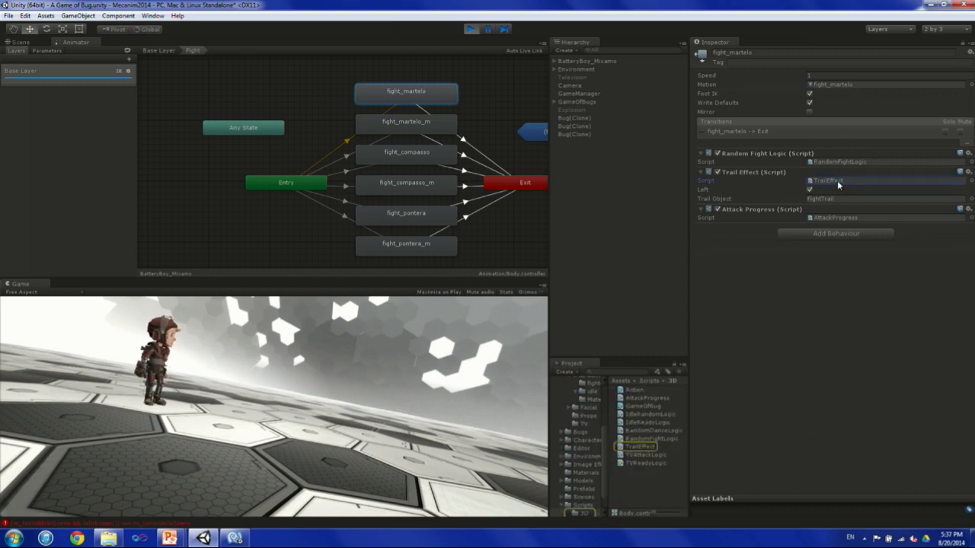
left_click(235, 538)
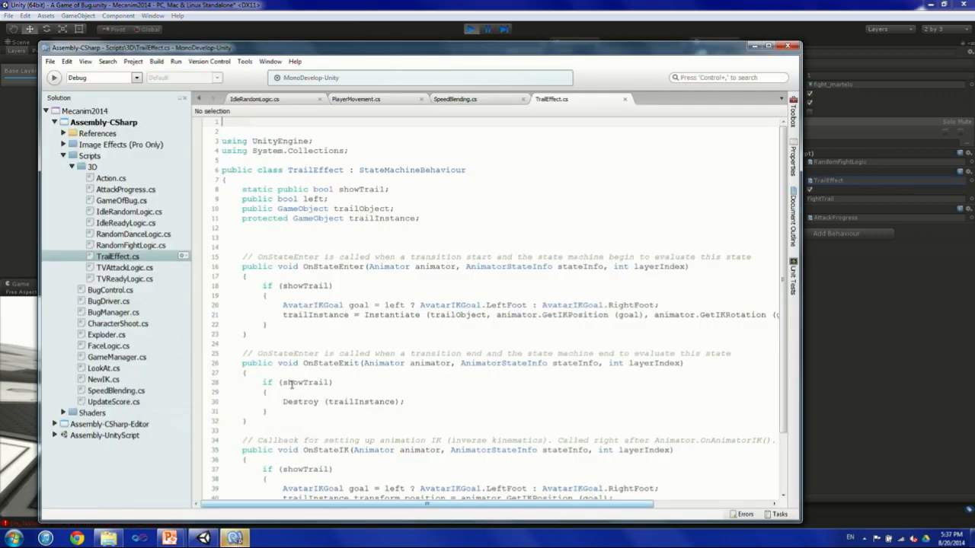
scroll(405, 191, "down", 3)
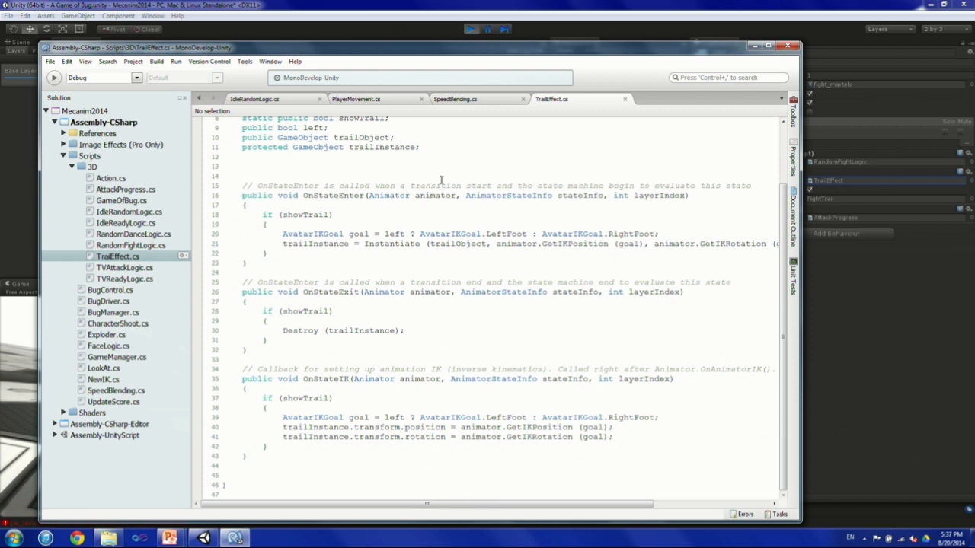
scroll(404, 232, "up", 2)
left_click(326, 241)
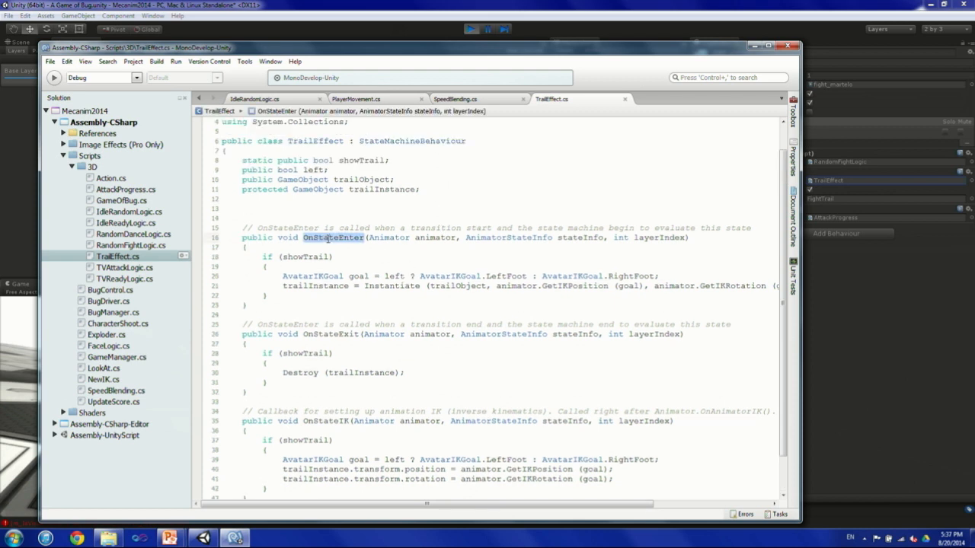
left_click_drag(329, 286, 449, 293)
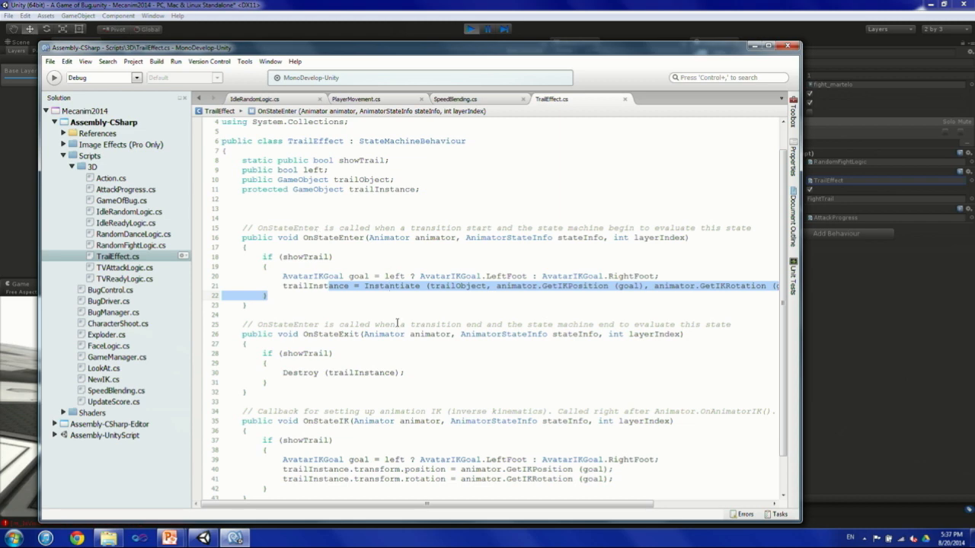
Examine the Destroy call in OnStateExit and the trail transform updates in OnStateIK, and return to Unity.
scroll(394, 334, "down", 2)
left_click_drag(269, 334, 419, 333)
scroll(421, 335, "up", 2, "ctrl")
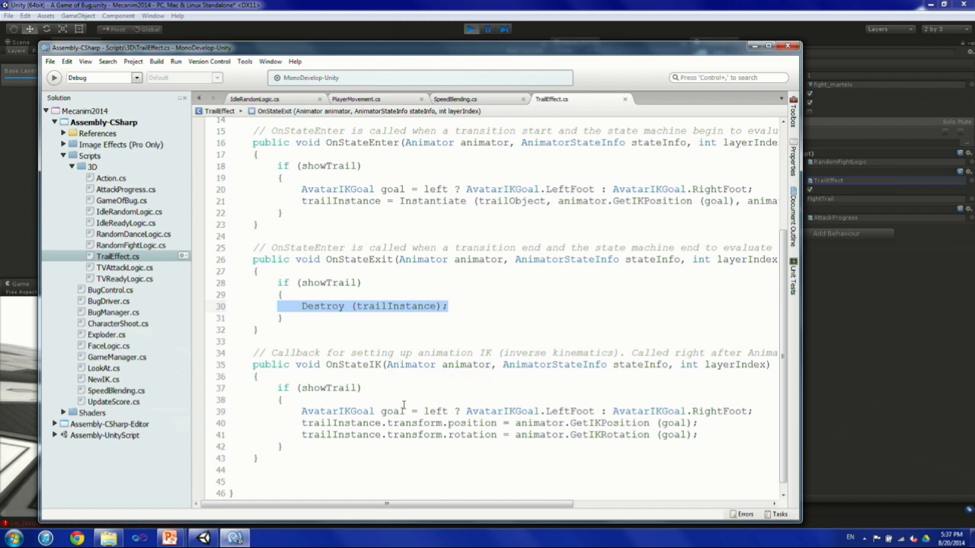
mouse_move(401, 504)
left_mouse_down()
mouse_move(463, 505)
mouse_move(402, 500)
left_mouse_up()
double_click(418, 423)
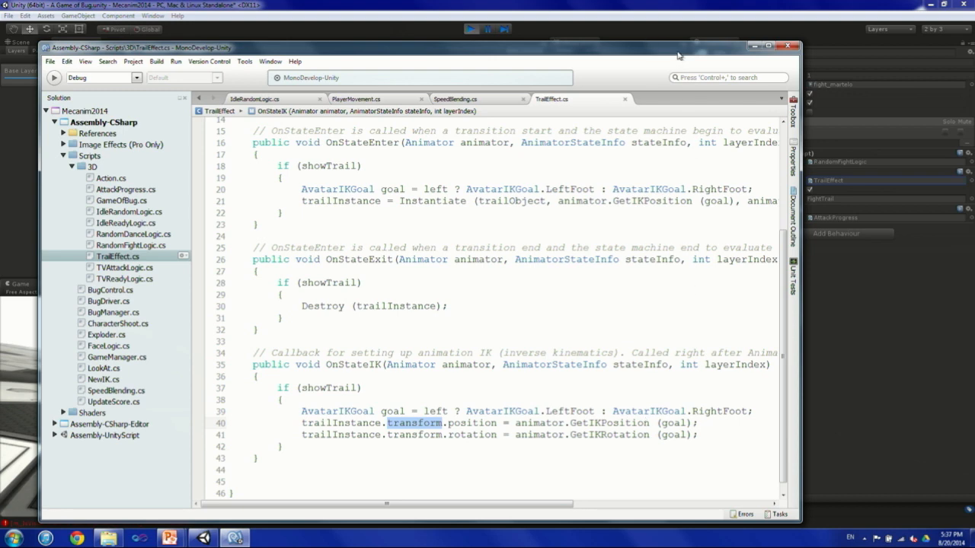
left_click(672, 7)
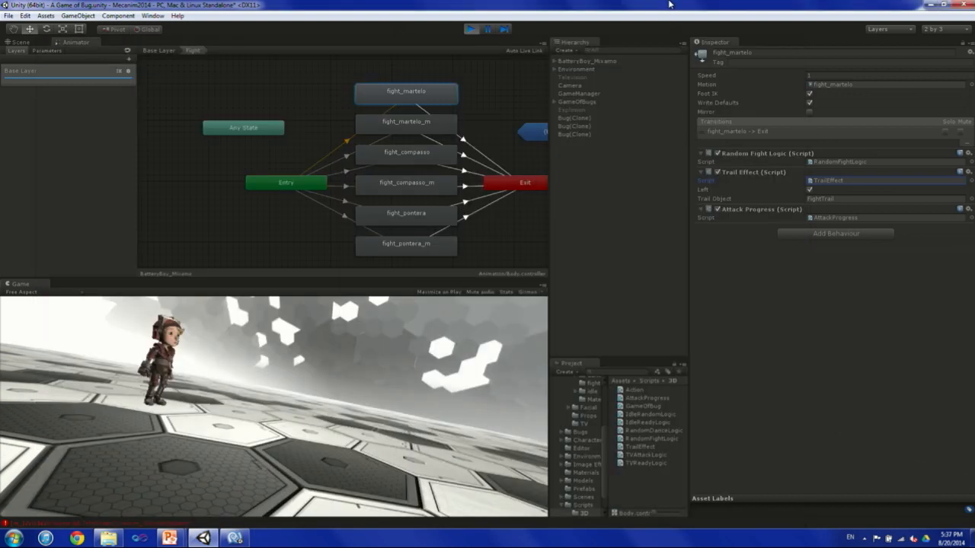
Turn on Show Trail in the GameManager object's Game Manager script and adjust the Game view's height.
left_click(579, 93)
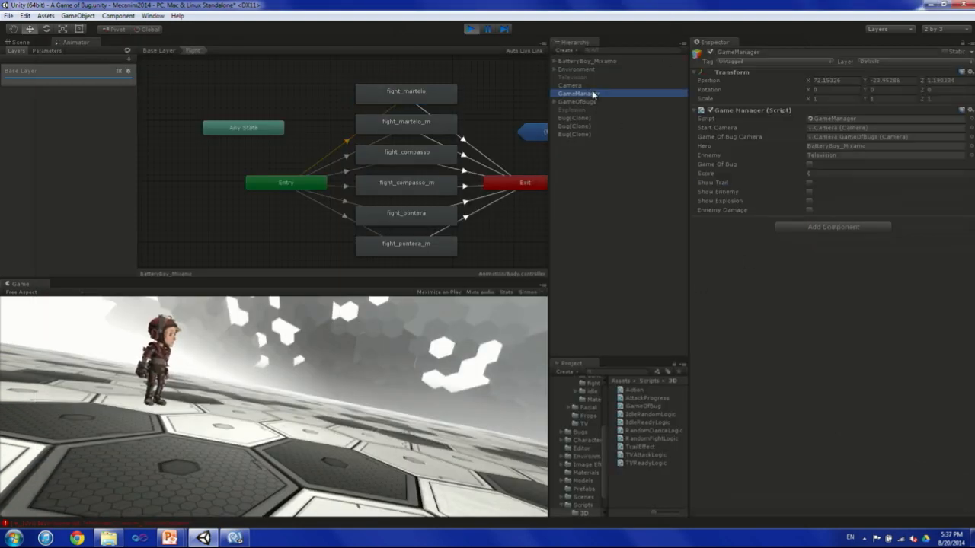
left_click(810, 182)
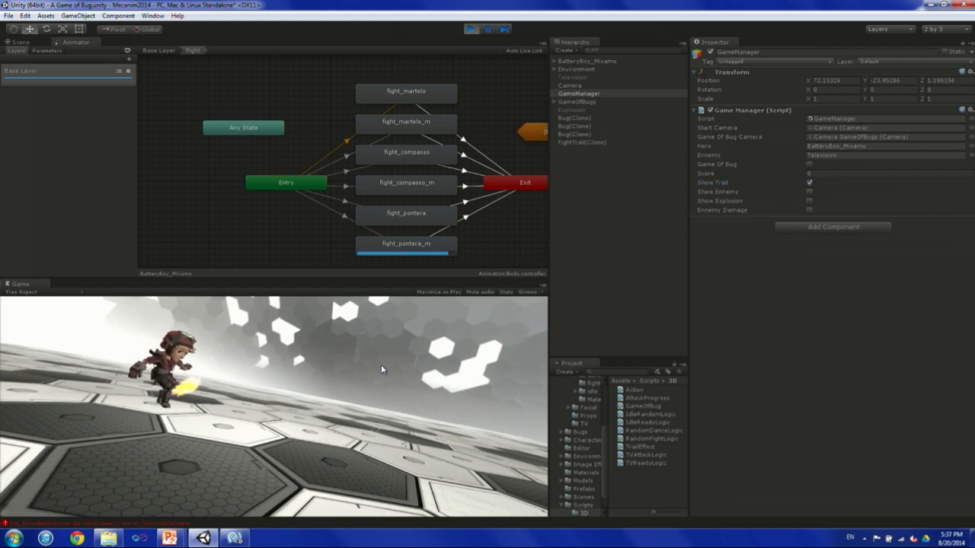
left_click_drag(364, 280, 364, 233)
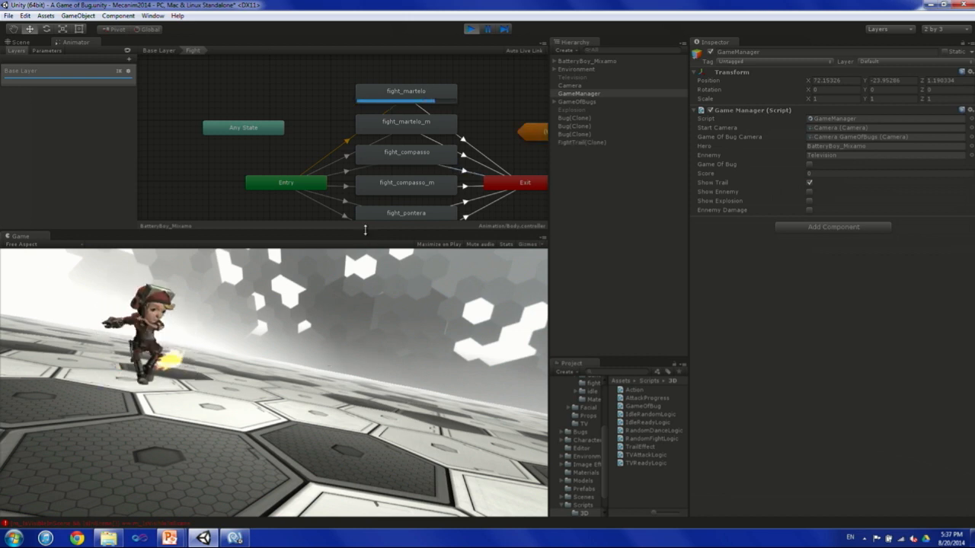
left_click_drag(361, 230, 361, 283)
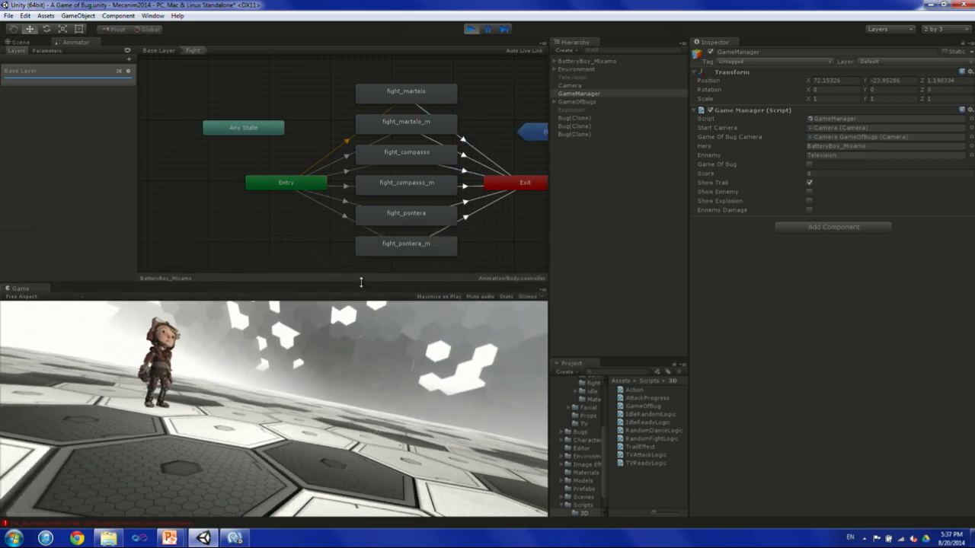
Inspect the attached behaviours of all six fight states in turn, from fight_martelo to fight_pontera_m.
left_click(431, 98)
left_click(425, 127)
left_click(418, 157)
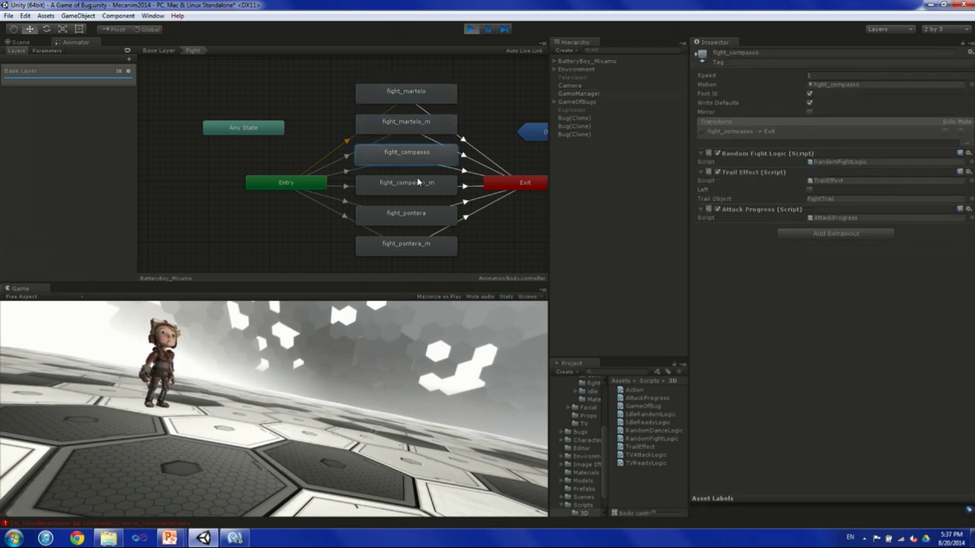
left_click(417, 187)
left_click(418, 217)
left_click(414, 248)
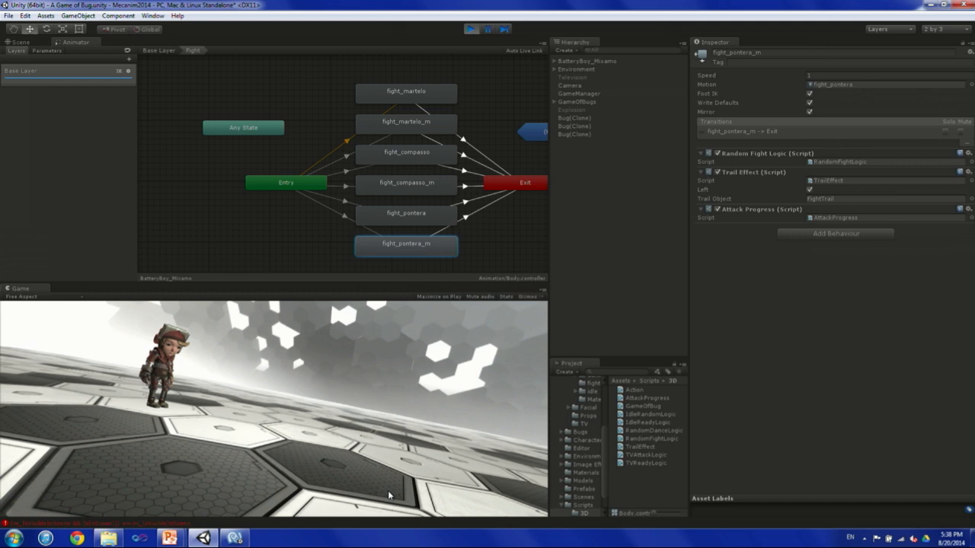
Trigger attacks in the running game to watch the foot trail and the active states in the Fight sub-state machine.
middle_click_drag(291, 267, 252, 249)
left_click(306, 404)
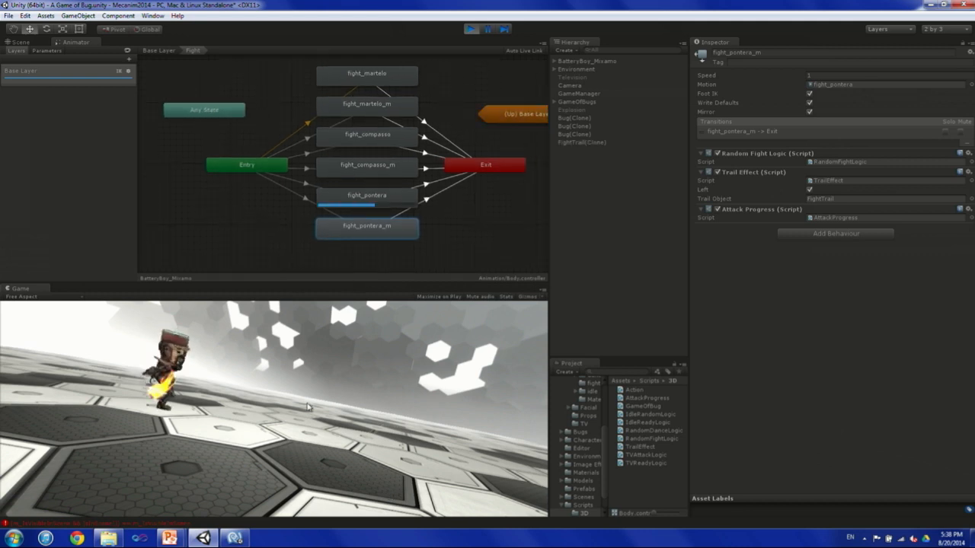
left_click(307, 405)
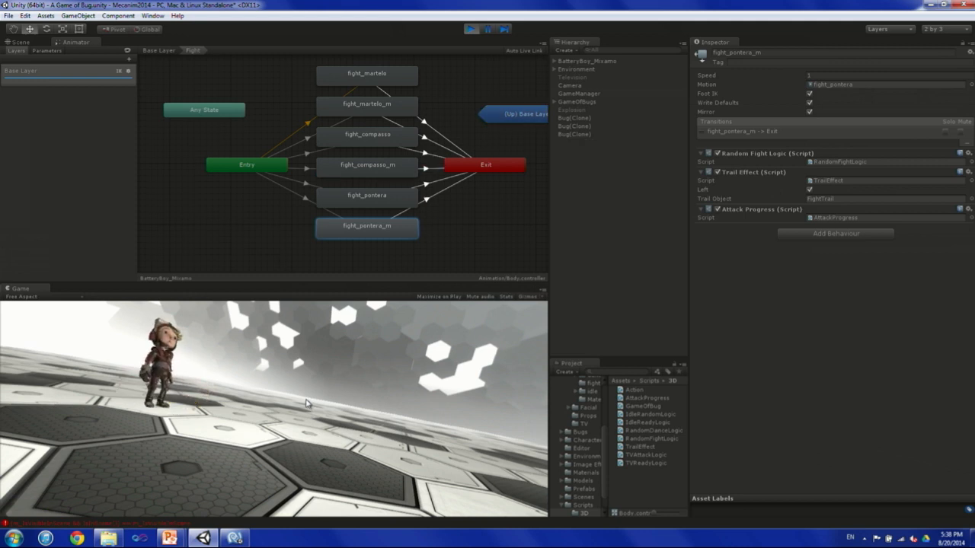
left_click(302, 412)
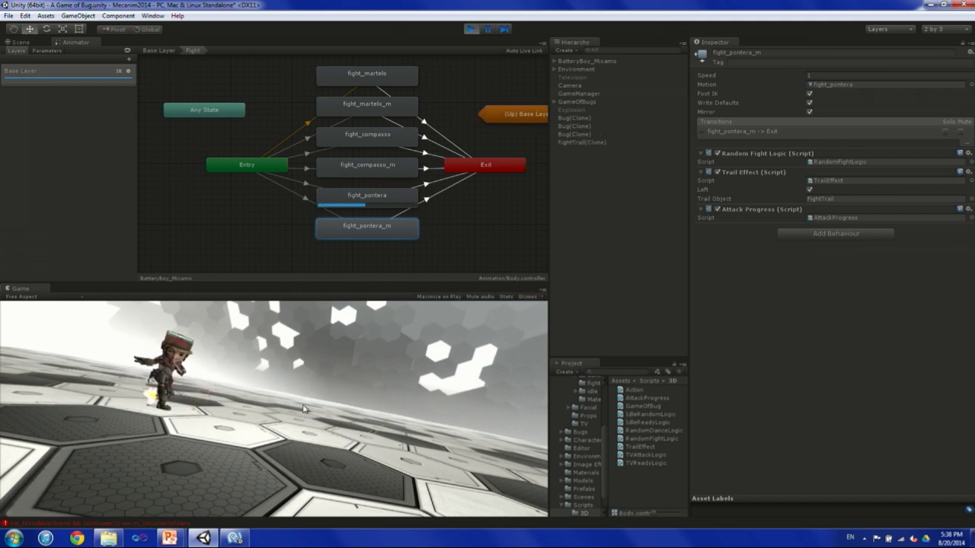
Turn on Show Ennemy in the GameManager object's script and enlarge the Game view.
left_click(583, 101)
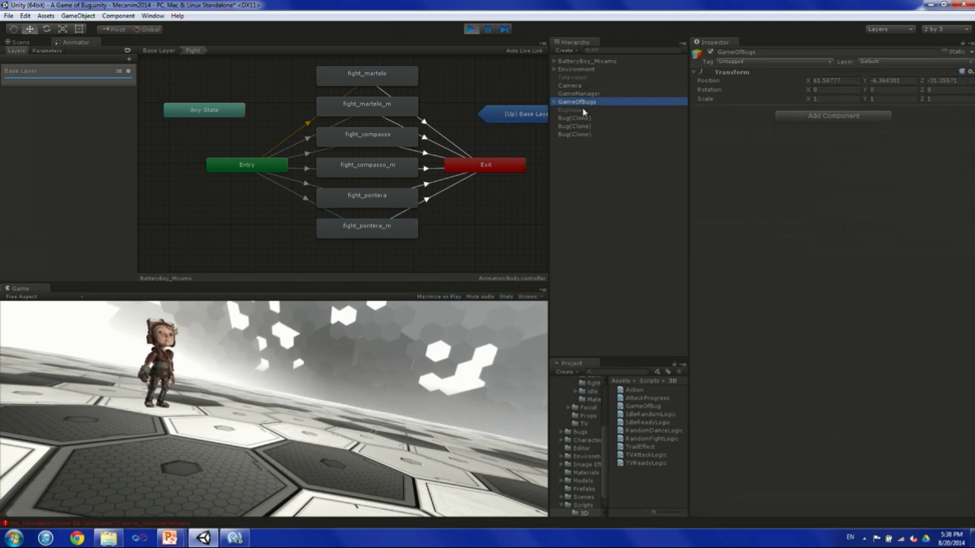
left_click(587, 94)
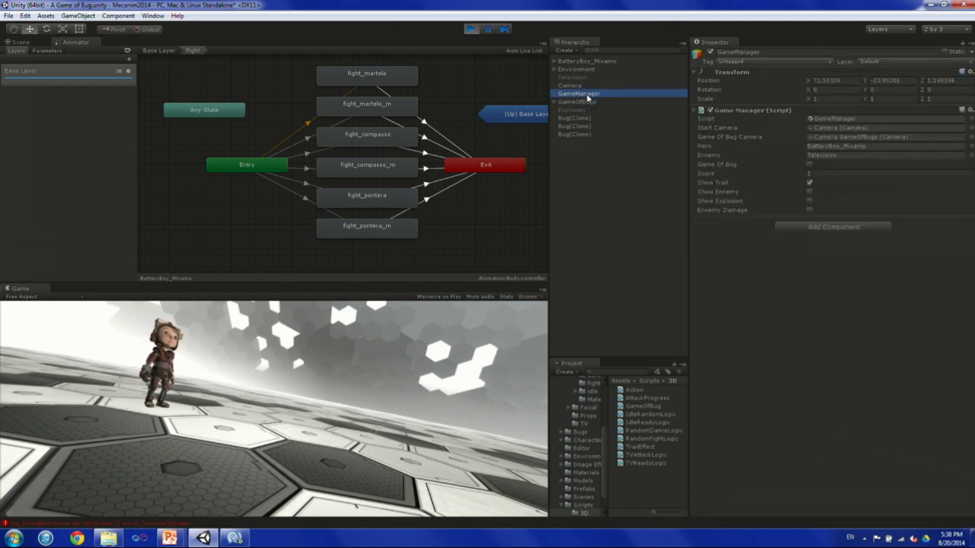
left_click(808, 191)
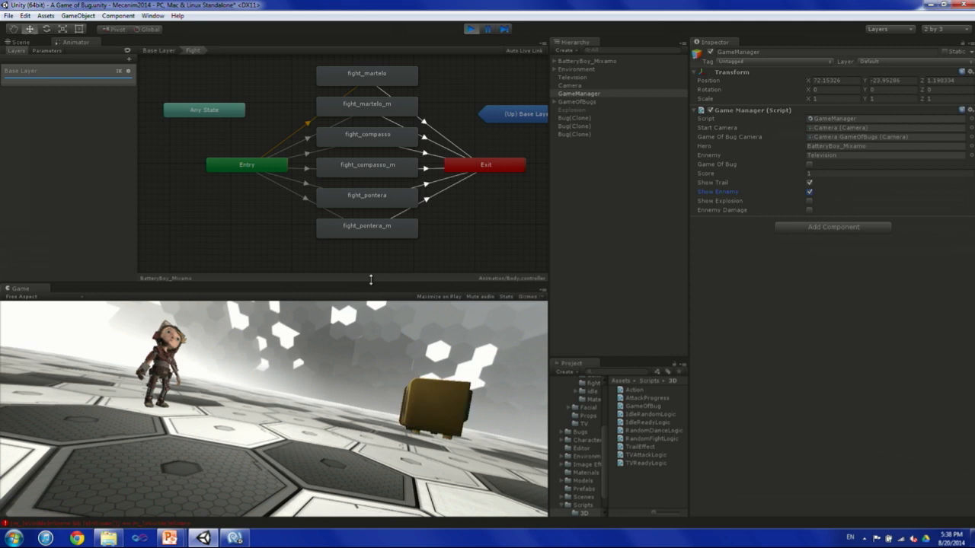
left_click_drag(370, 283, 372, 256)
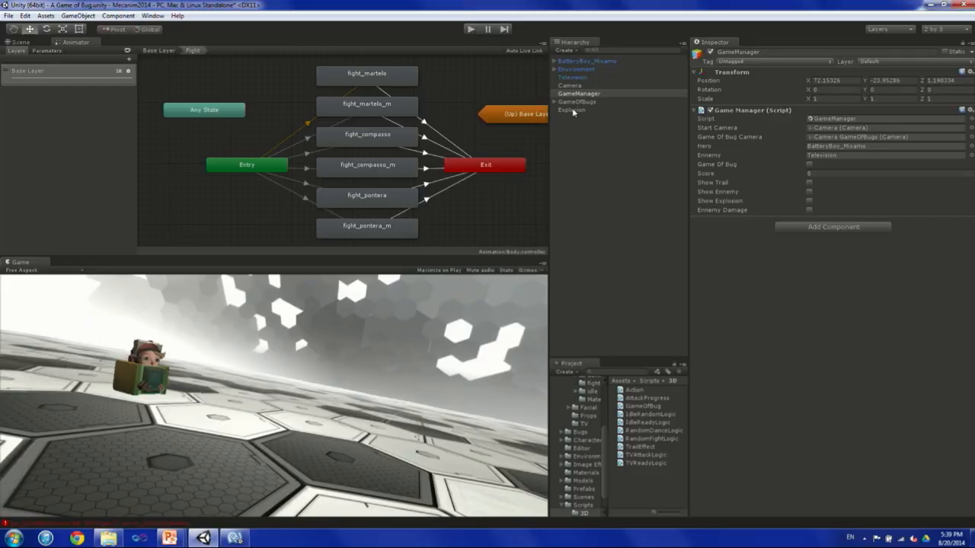
Select the Explosion object and frame its BOOM! sprite in the Scene view.
left_click(571, 111)
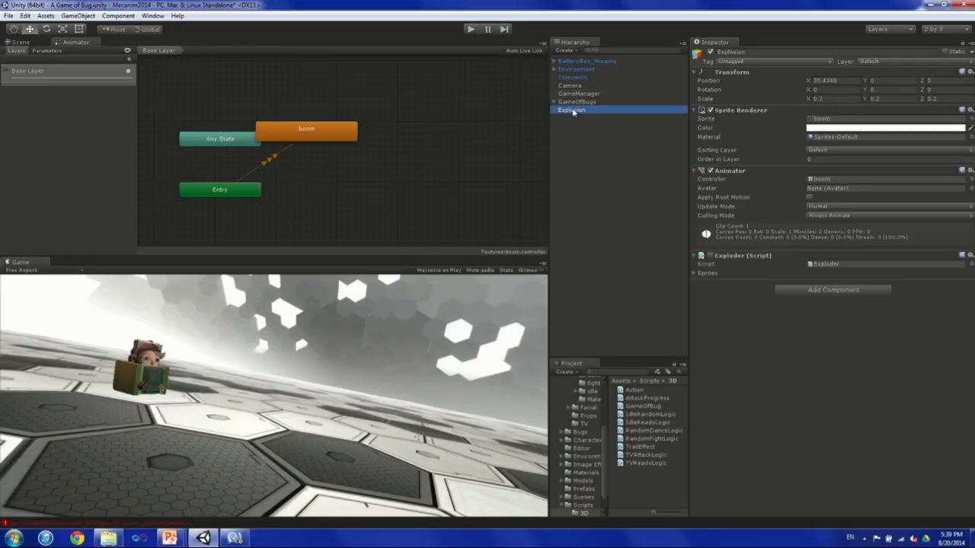
left_click(19, 42)
key("f")
left_click_drag(251, 174, 313, 147, "alt")
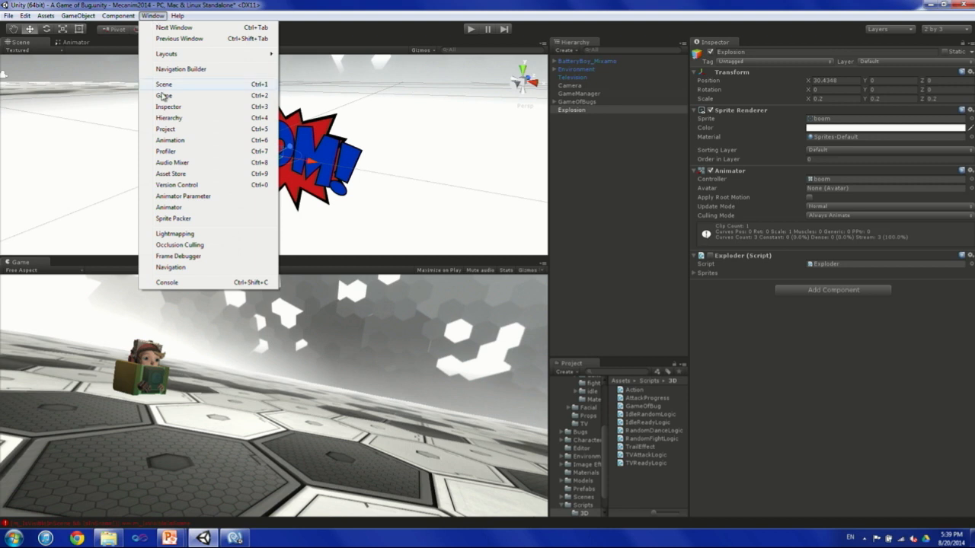
Open the Animation window for the boom clip, and examine the Explosion scale curve and the animation event at the clip's end.
left_click(175, 140)
left_click_drag(199, 296, 220, 249)
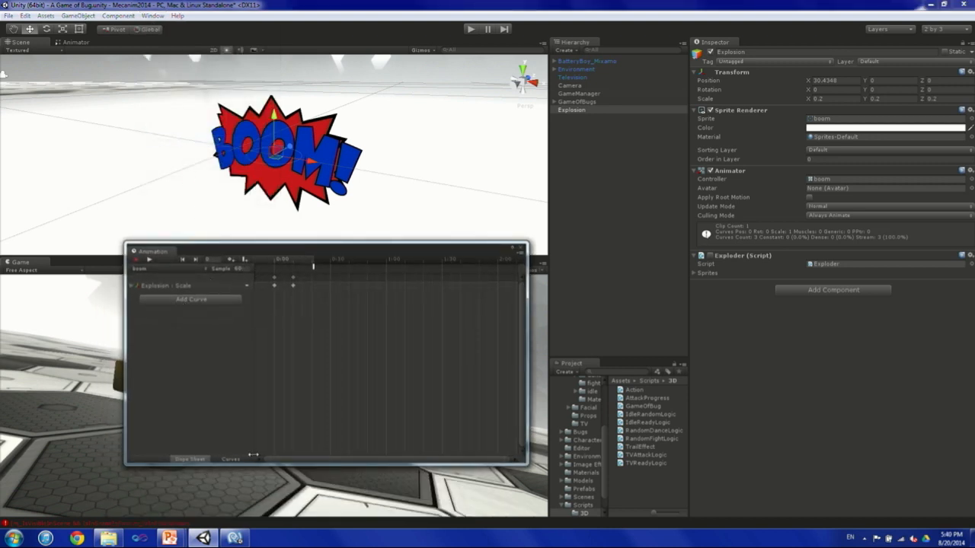
left_click(230, 459)
left_click(150, 289)
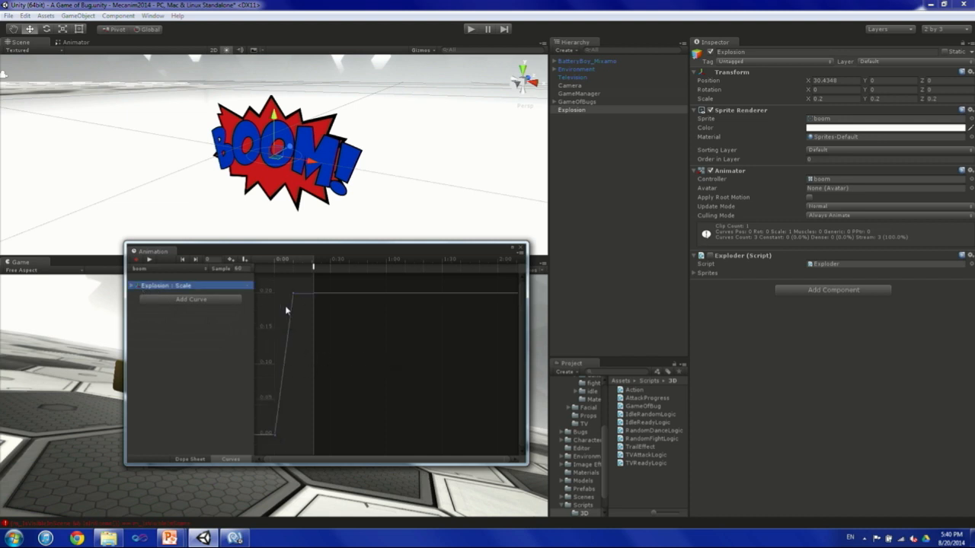
middle_click_drag(343, 302, 343, 307)
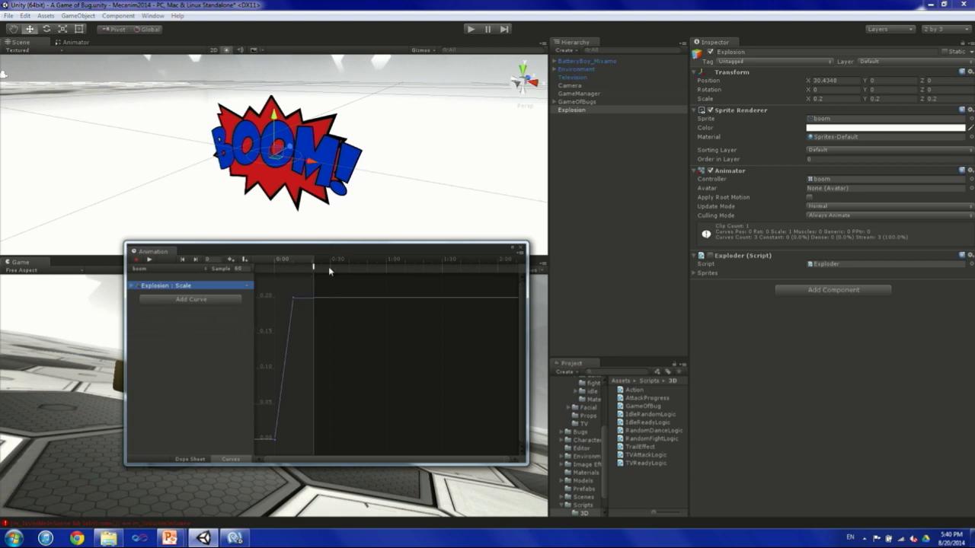
left_click(315, 270)
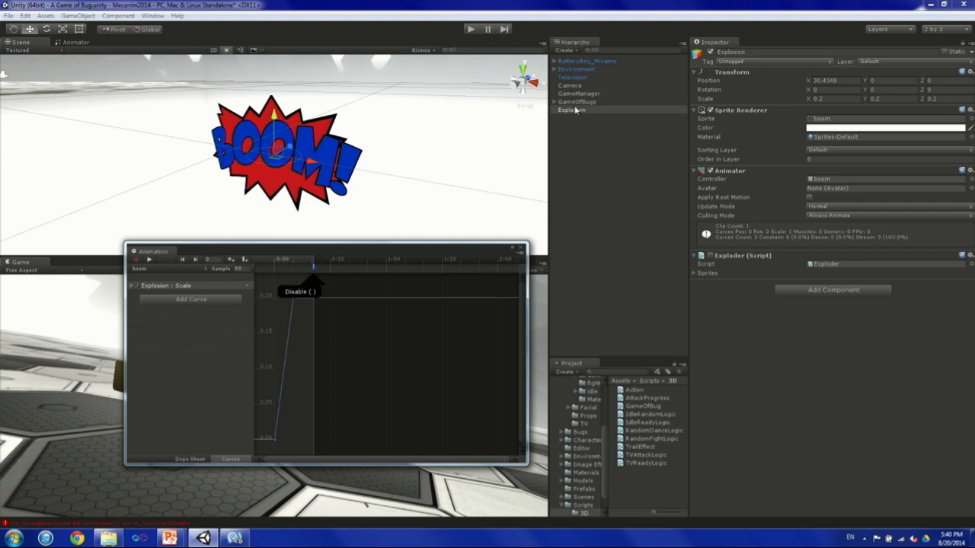
Open the Explosion's boom controller to inspect its boom state, and return to the Explosion object in the Scene view.
double_click(822, 179)
left_click(348, 133)
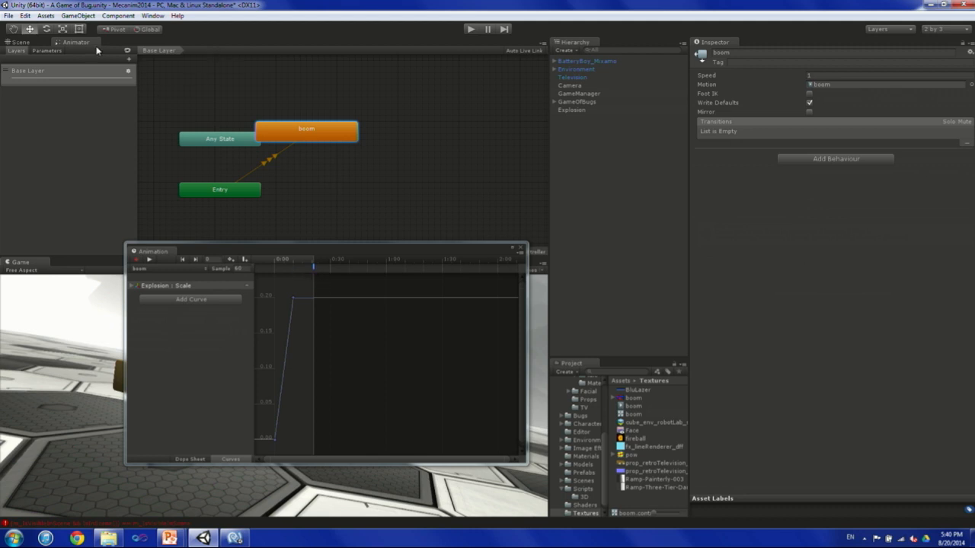
left_click(31, 43)
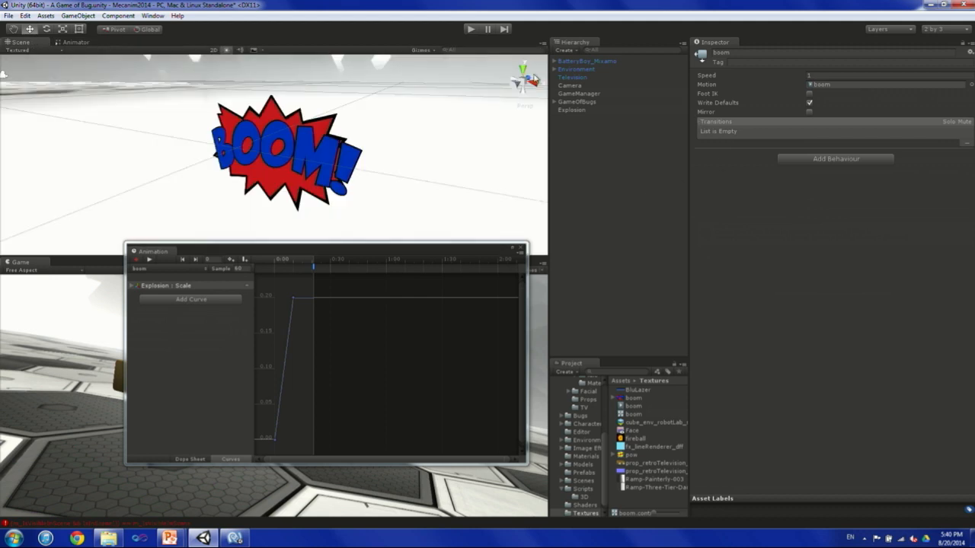
left_click(572, 111)
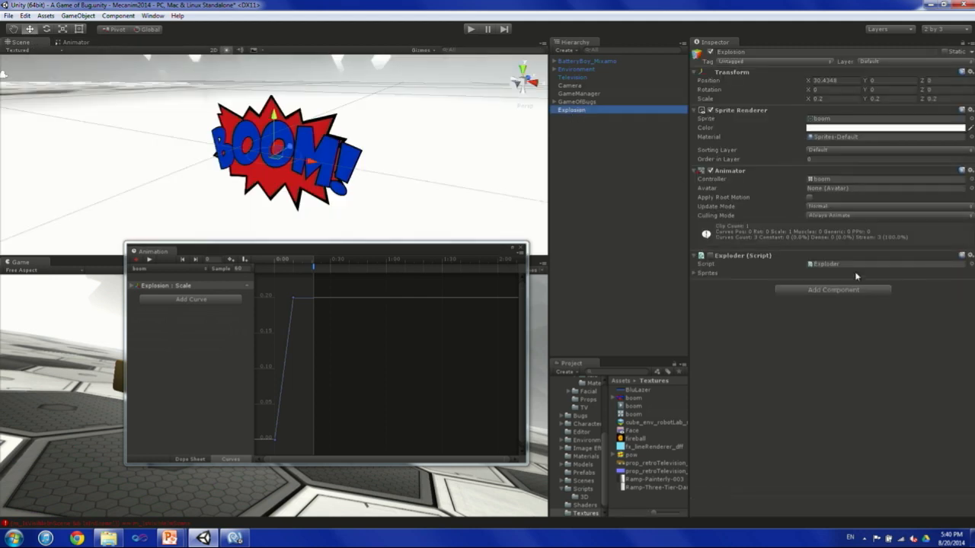
Open the Exploder script, examine the SetActive(false) call in Disable along with the Explode method, and return to Unity.
left_click(831, 264)
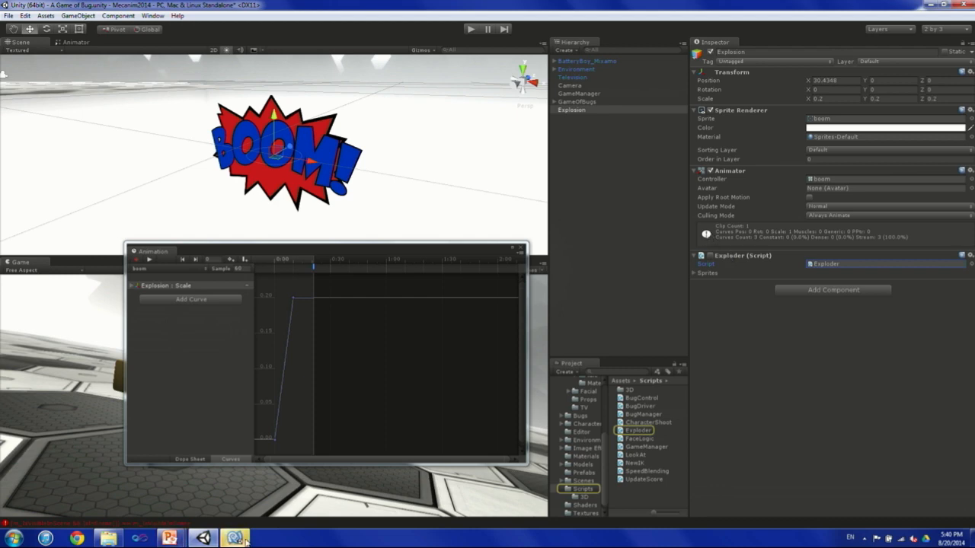
scroll(353, 313, "down", 2)
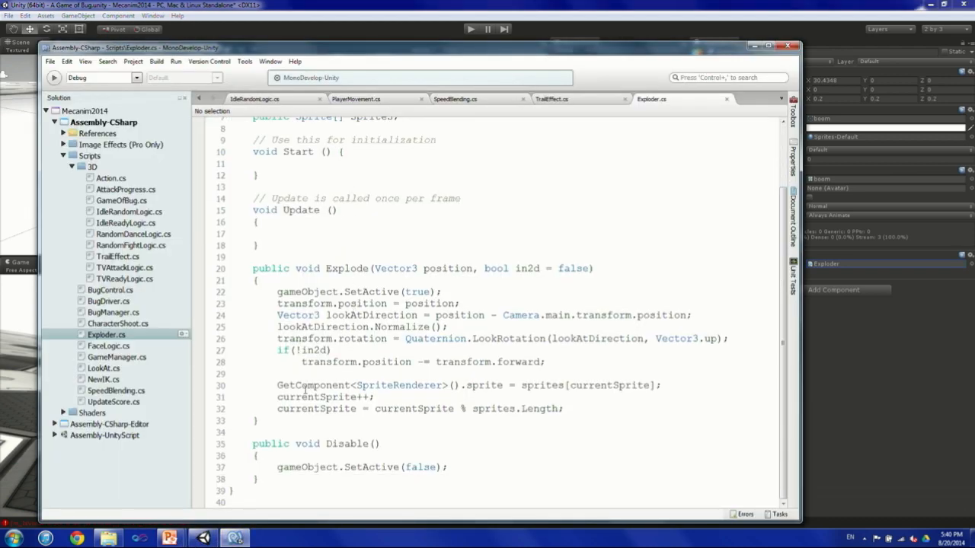
left_click_drag(270, 470, 459, 467)
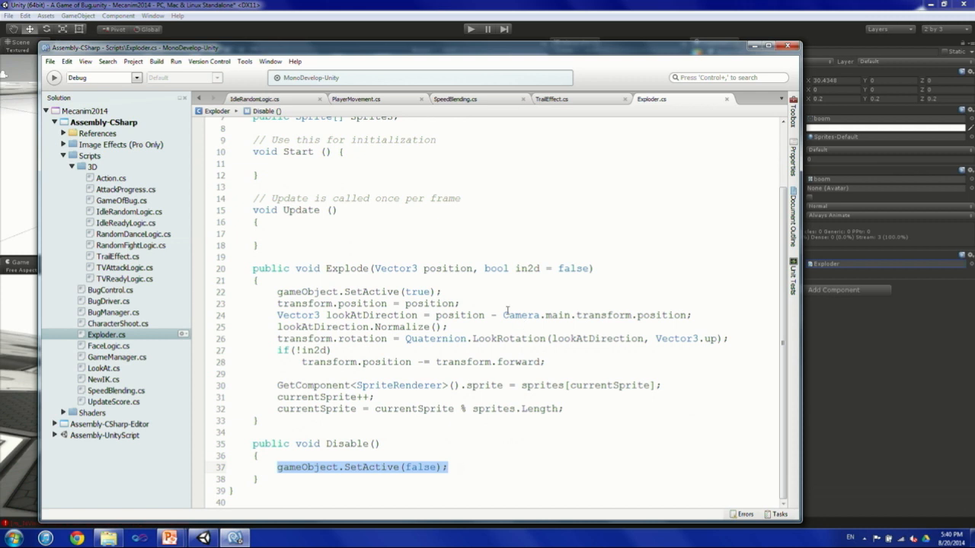
scroll(358, 328, "up", 1)
scroll(356, 333, "down", 1)
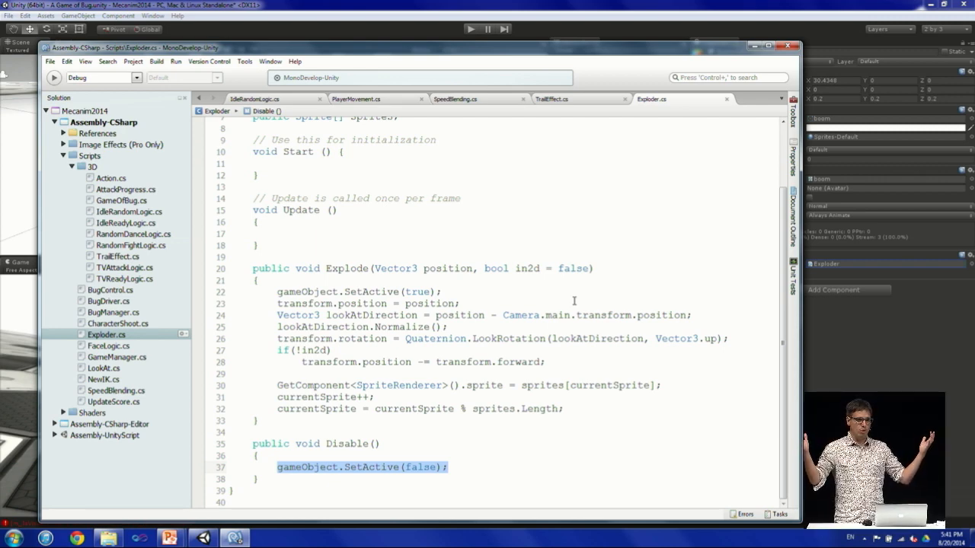
left_click(678, 5)
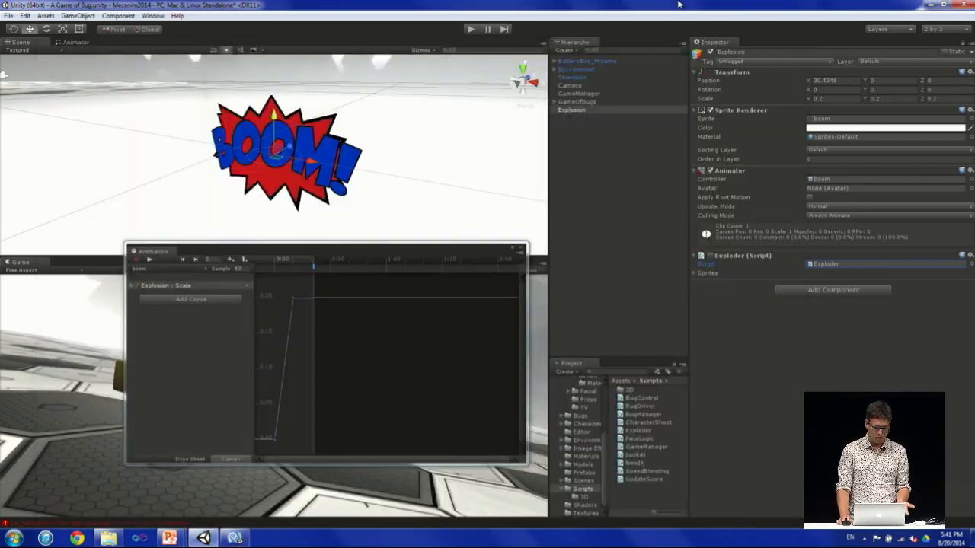
Run the game, close the Animation window, and enable Show Trail, Show Explosion and Show Ennemy on the GameManager.
left_click(467, 29)
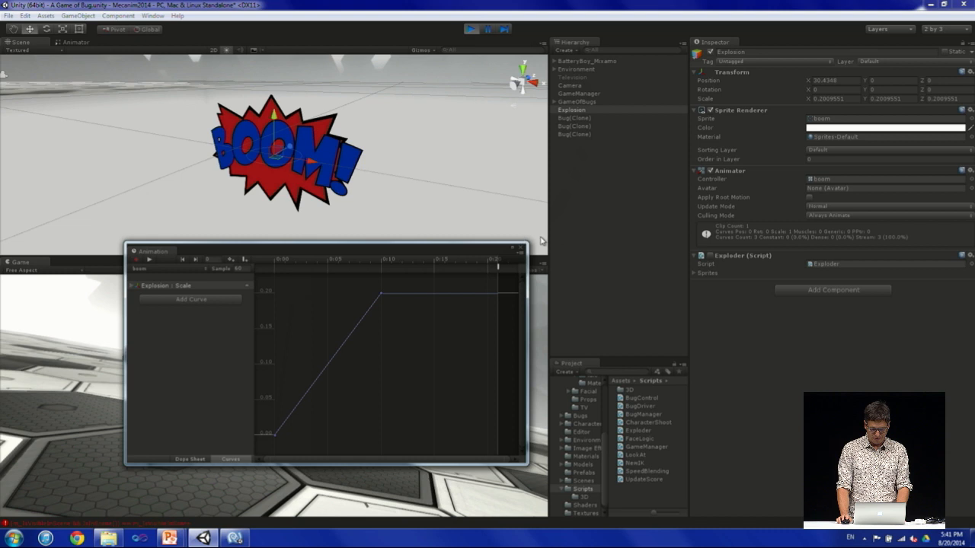
left_click(585, 102)
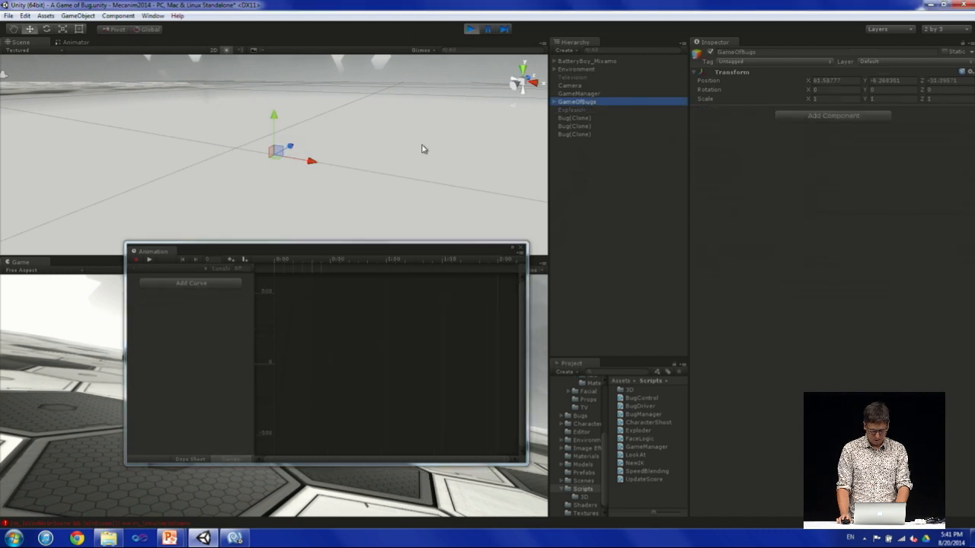
left_click(521, 249)
left_click(591, 94)
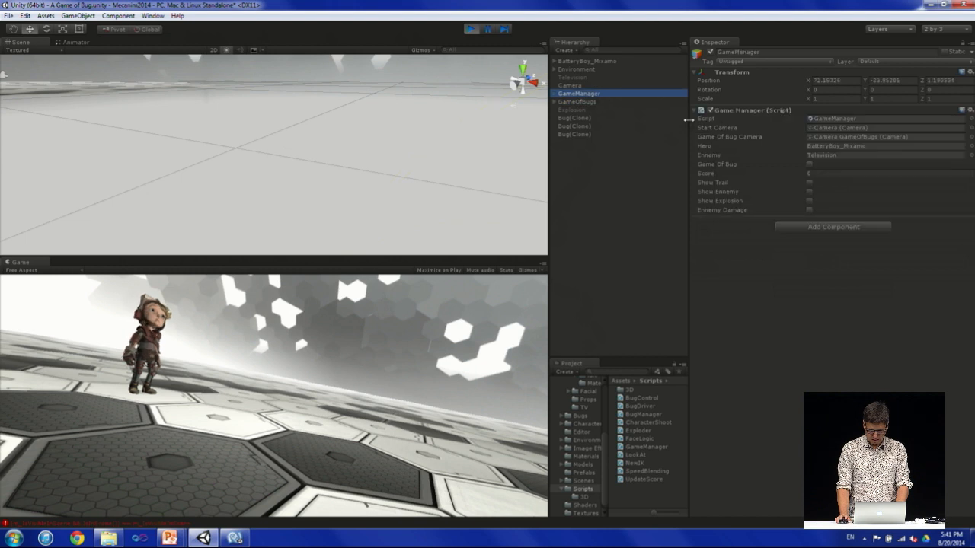
left_click(809, 183)
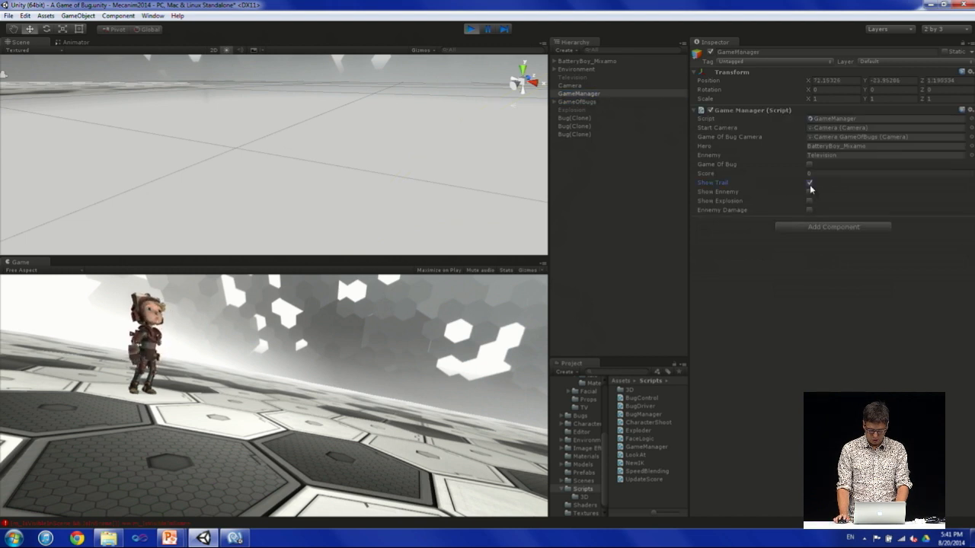
left_click(809, 201)
left_click(809, 191)
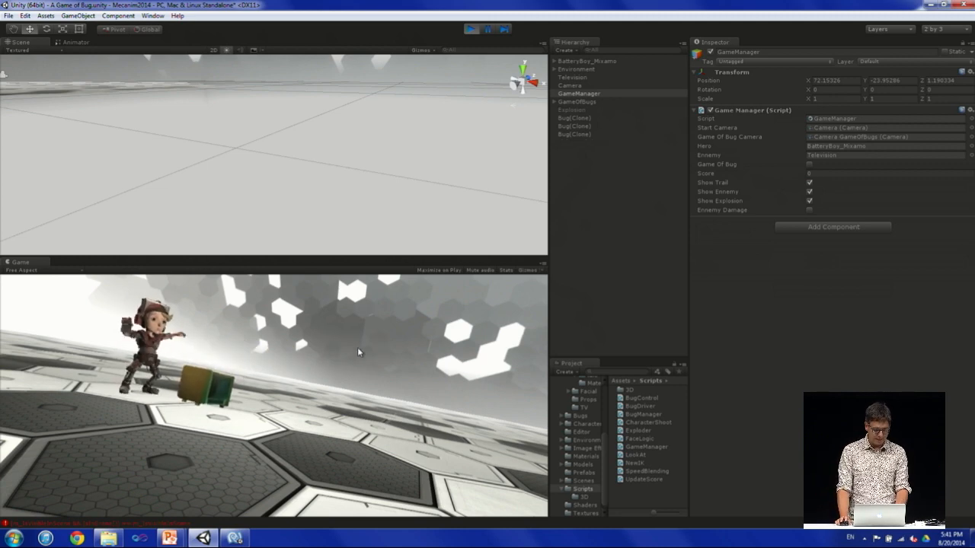
Open BatteryBoy_Mixamo's Dance sub-state machine in the Animator, examine its Entry node and dance states, and enlarge the graph area.
left_click(76, 42)
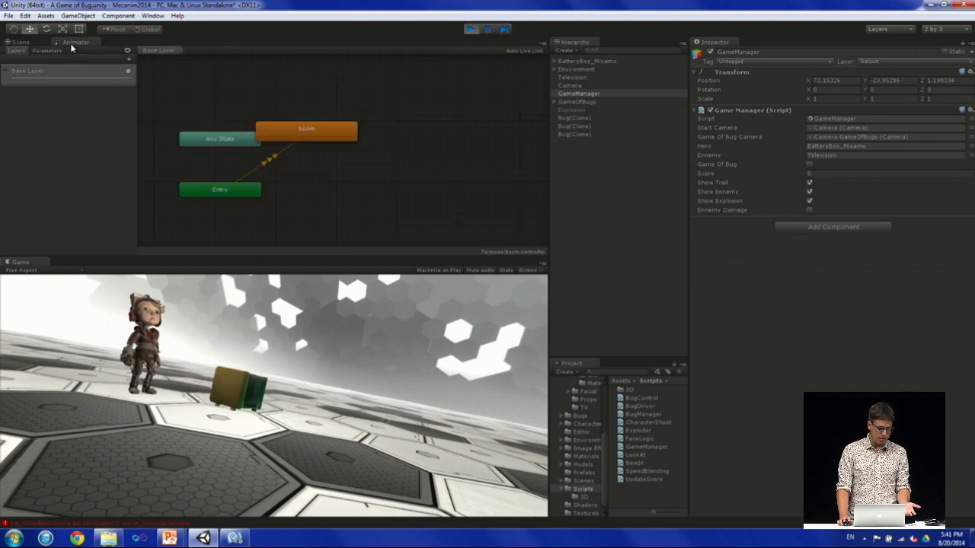
left_click(585, 61)
double_click(363, 88)
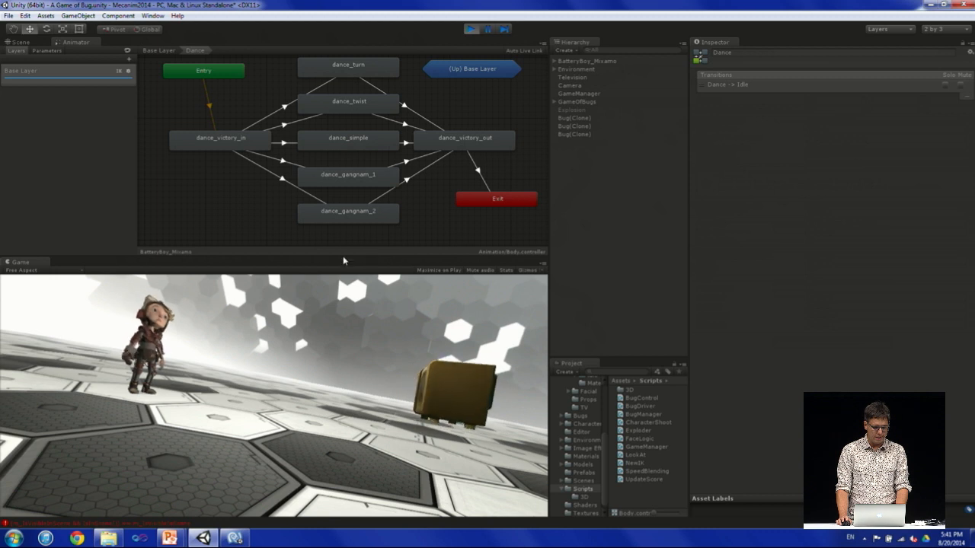
middle_click_drag(232, 118, 232, 148)
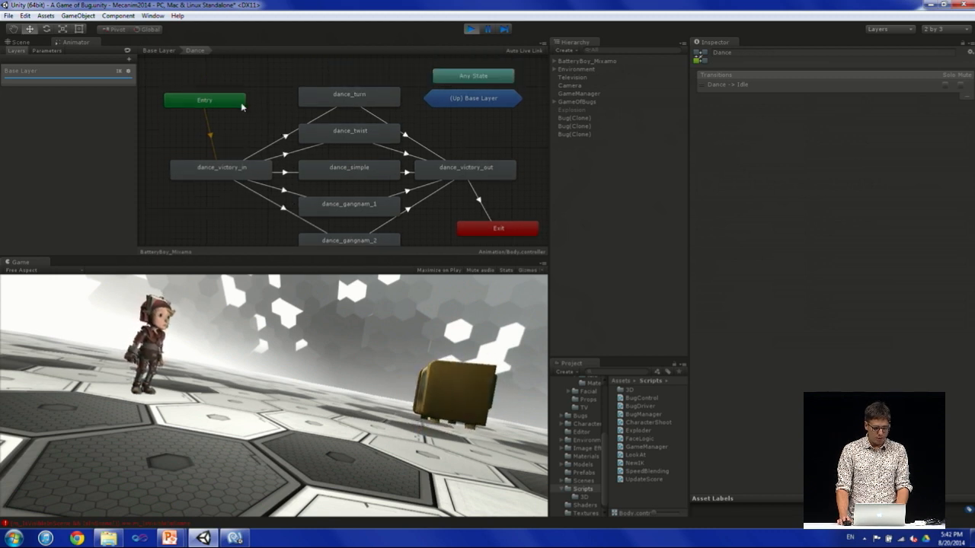
left_click(217, 105)
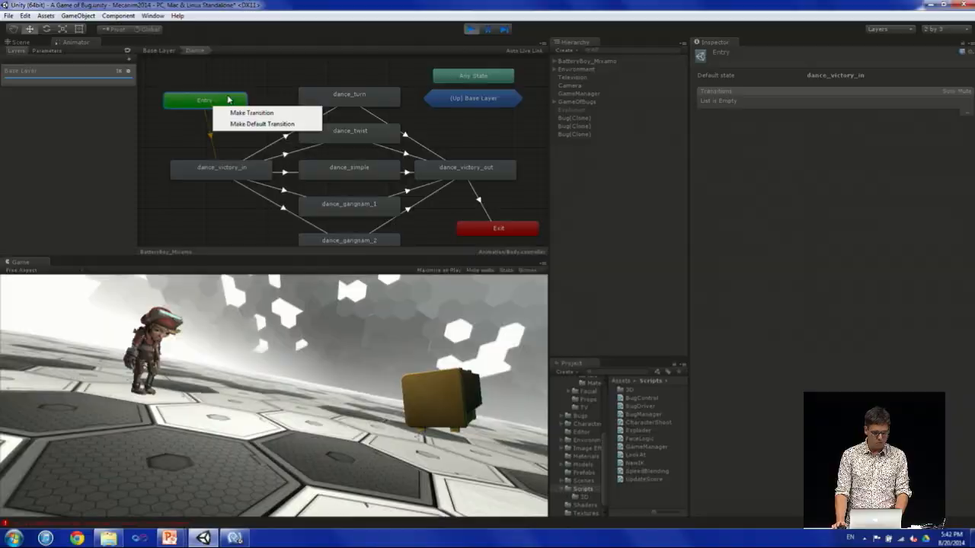
left_click(229, 100)
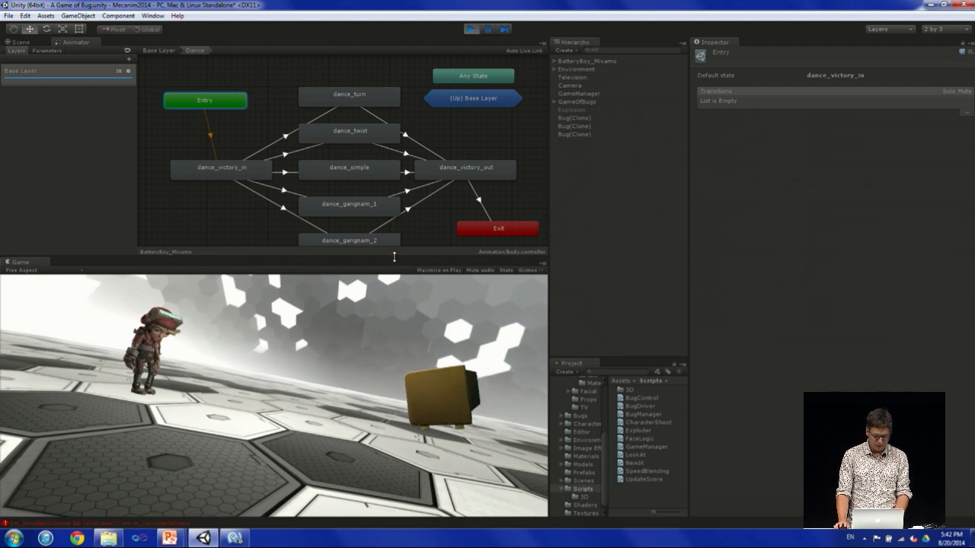
left_click_drag(394, 256, 448, 296)
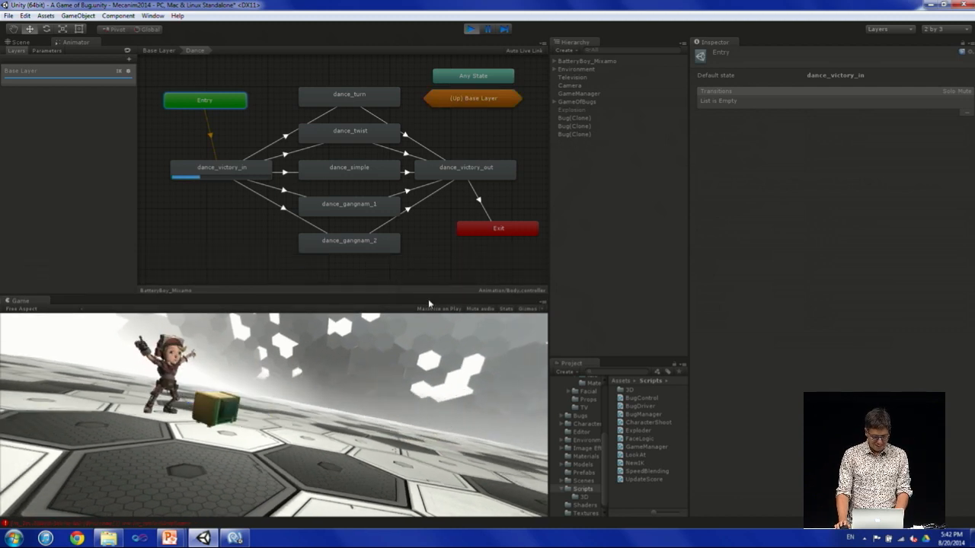
Enable Ennemy Damage on the GameManager and enlarge the Game view to watch the fight play out.
left_click(583, 102)
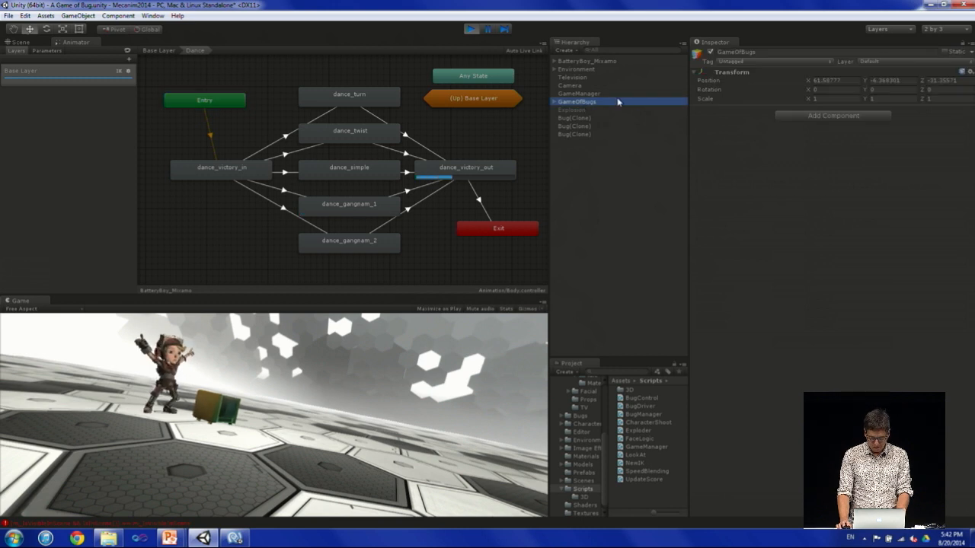
left_click(580, 93)
left_click(810, 211)
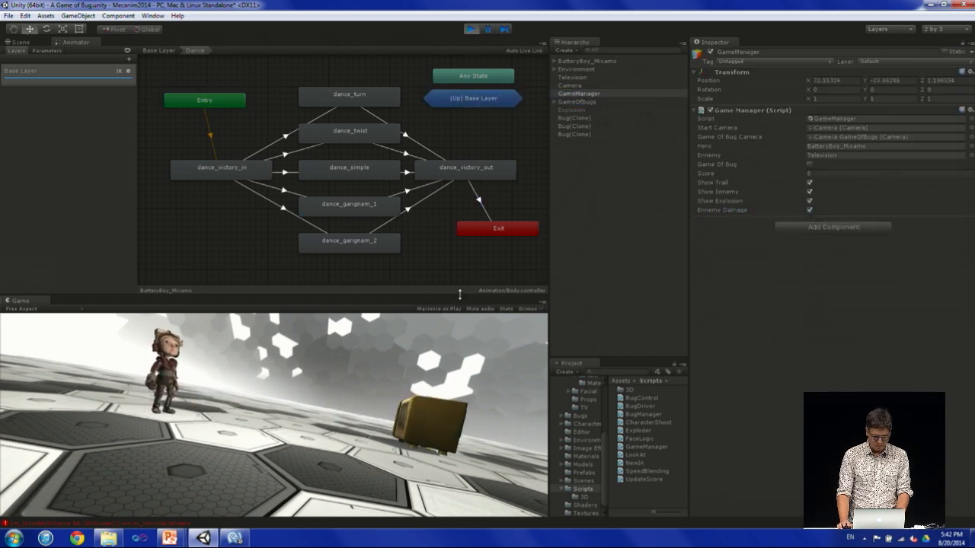
left_click_drag(460, 294, 460, 198)
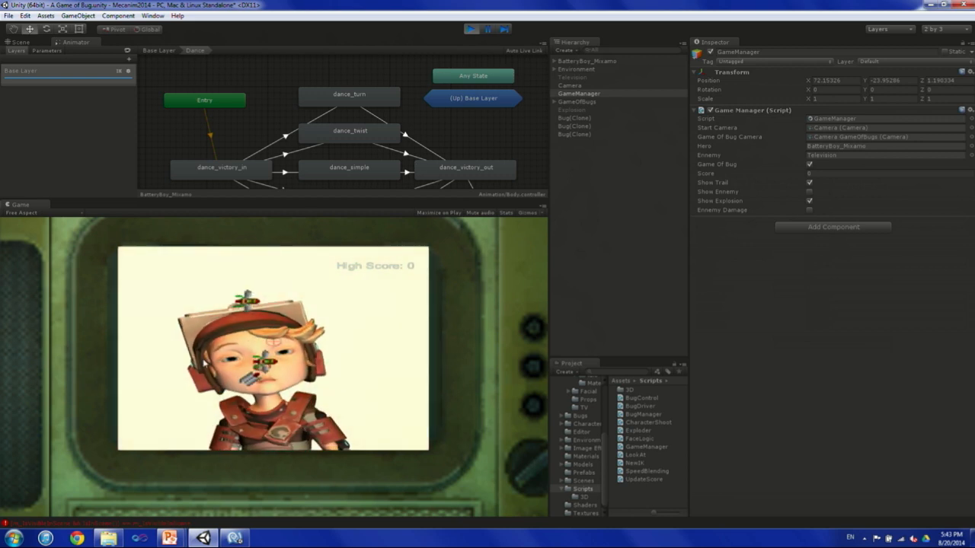
Stop the game and open the Lone_bug scene from the Scenes folder, discarding the changes to A Game of Bug.
left_click(472, 29)
left_click(580, 481)
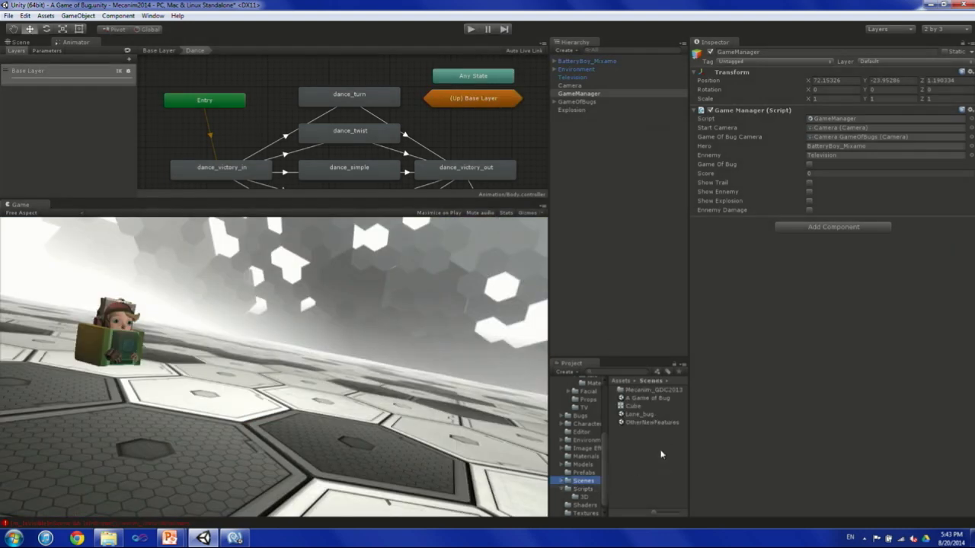
double_click(637, 415)
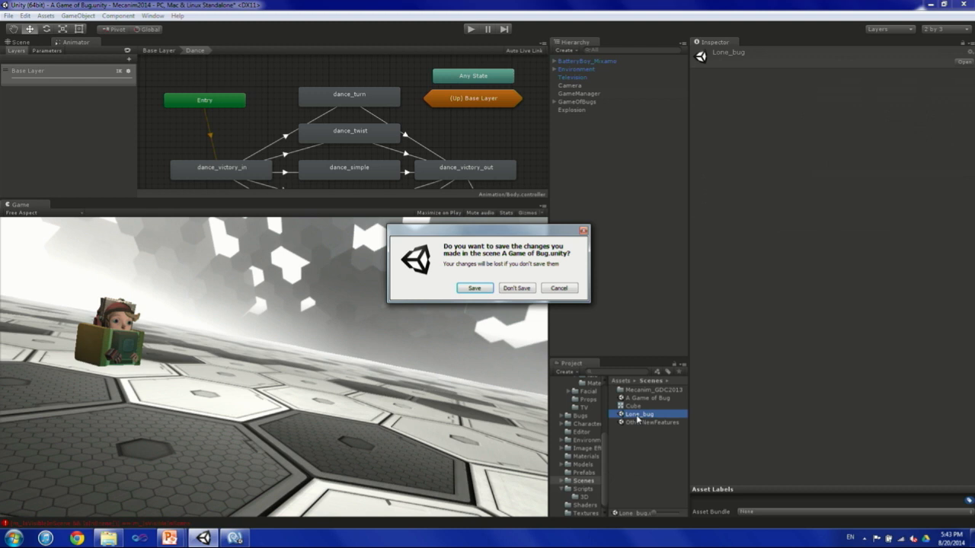
left_click(524, 289)
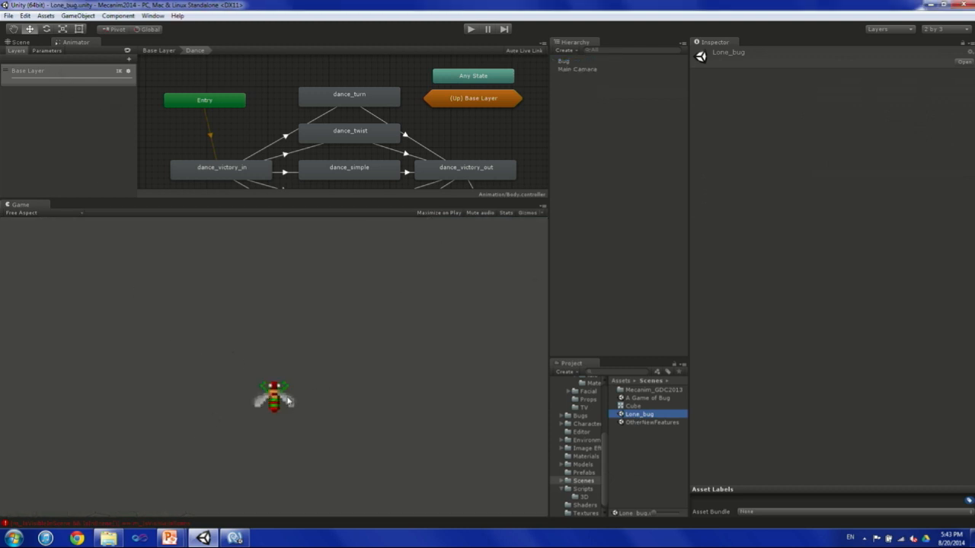
Create a new animation clip named up for the Bug object from the Animation window.
left_click(564, 61)
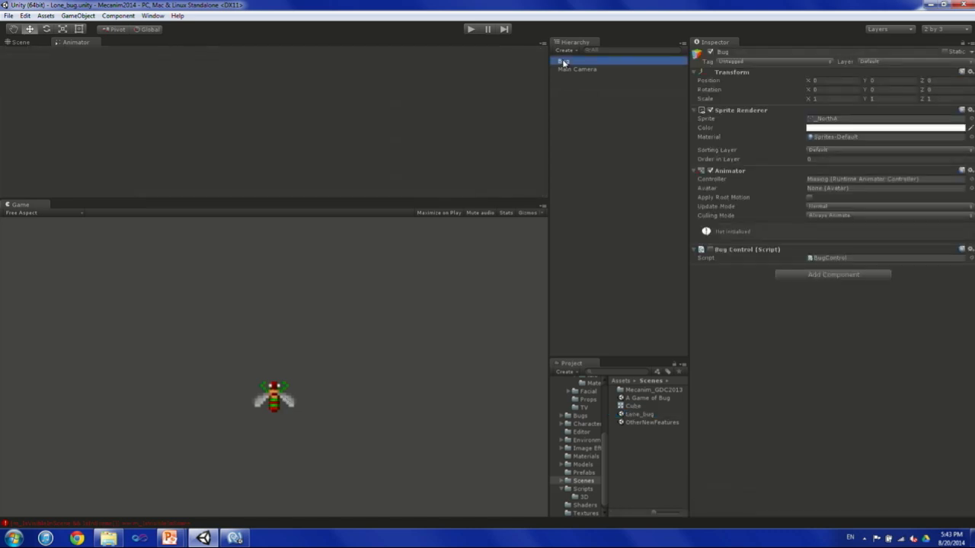
left_click(152, 15)
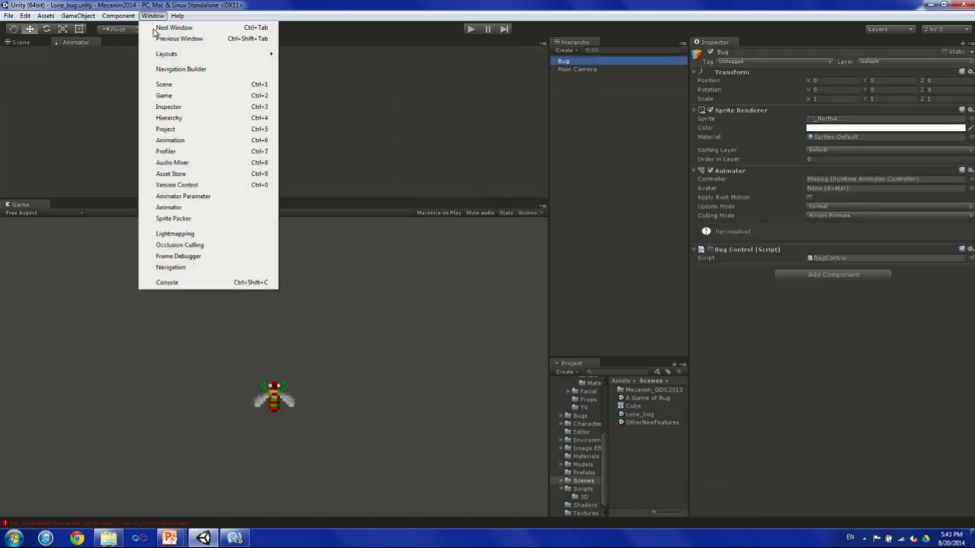
left_click(171, 140)
left_click_drag(282, 261, 544, 238)
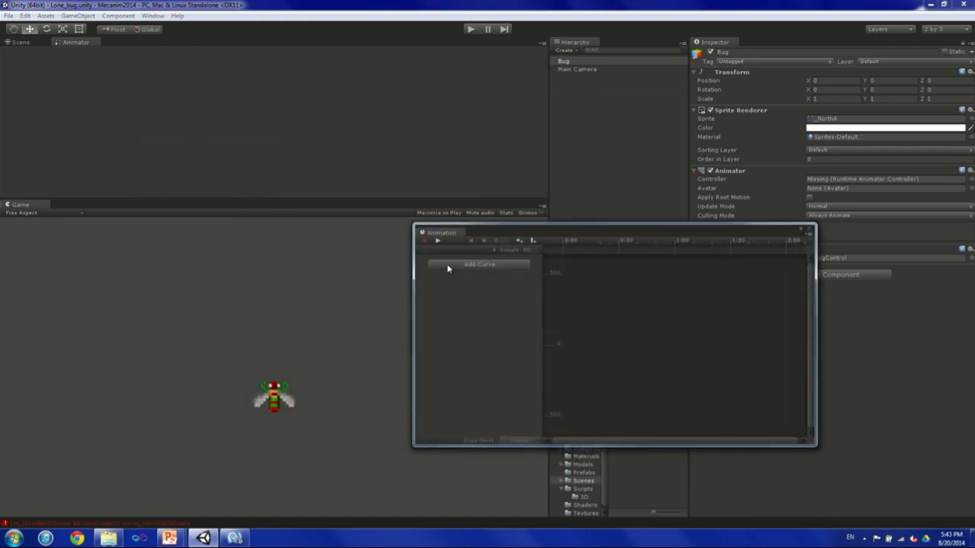
left_click(425, 241)
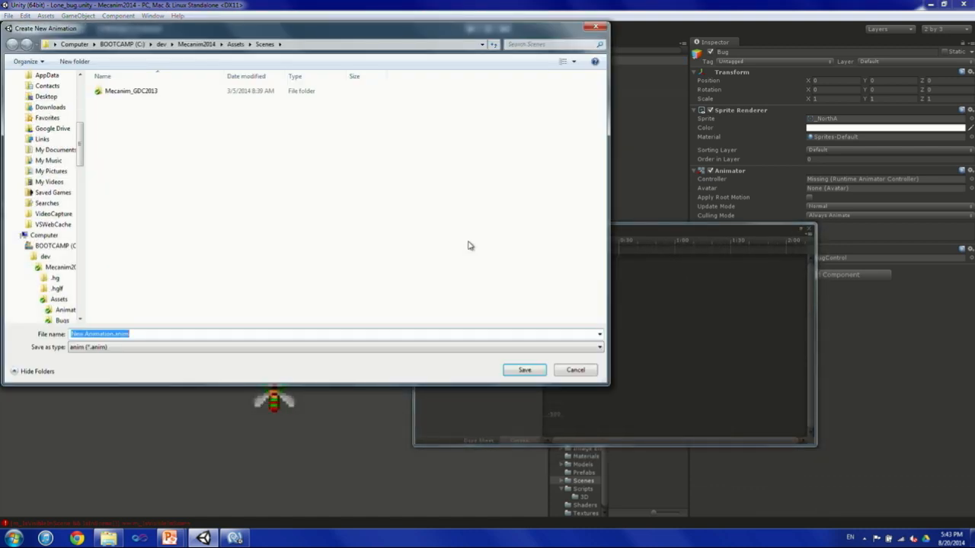
type("up")
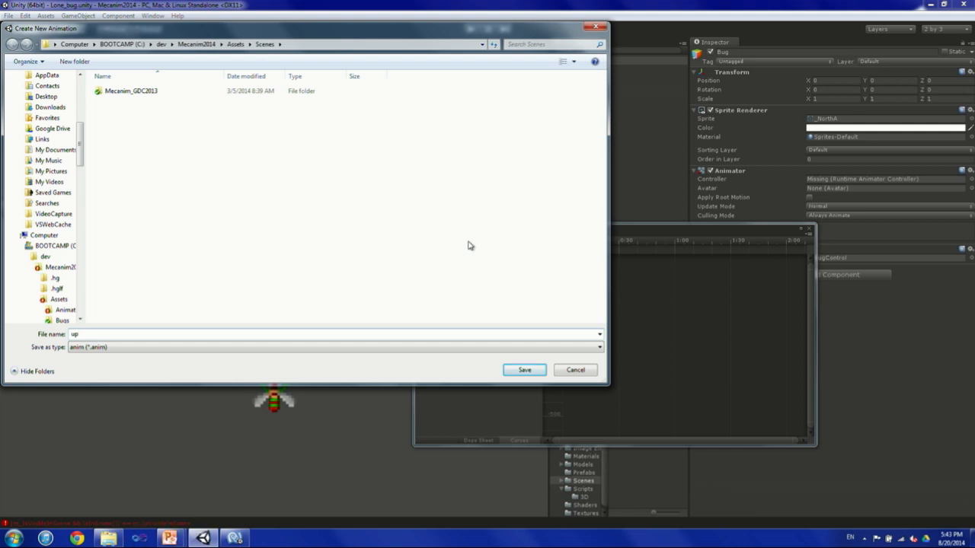
key("Return")
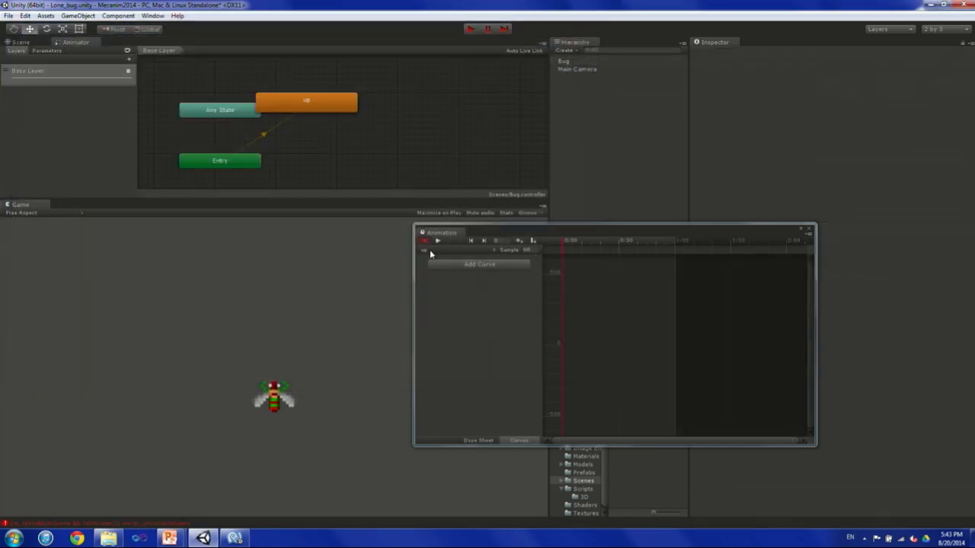
Frame the Bug from the front in the Scene view and record its starting position at frame 0, nudged slightly upward.
left_click(16, 43)
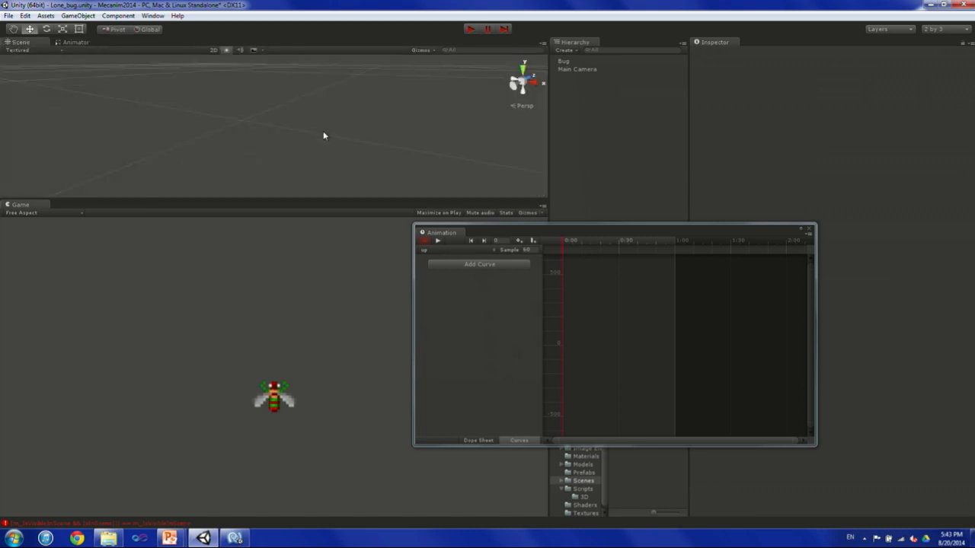
left_click(563, 61)
key("f")
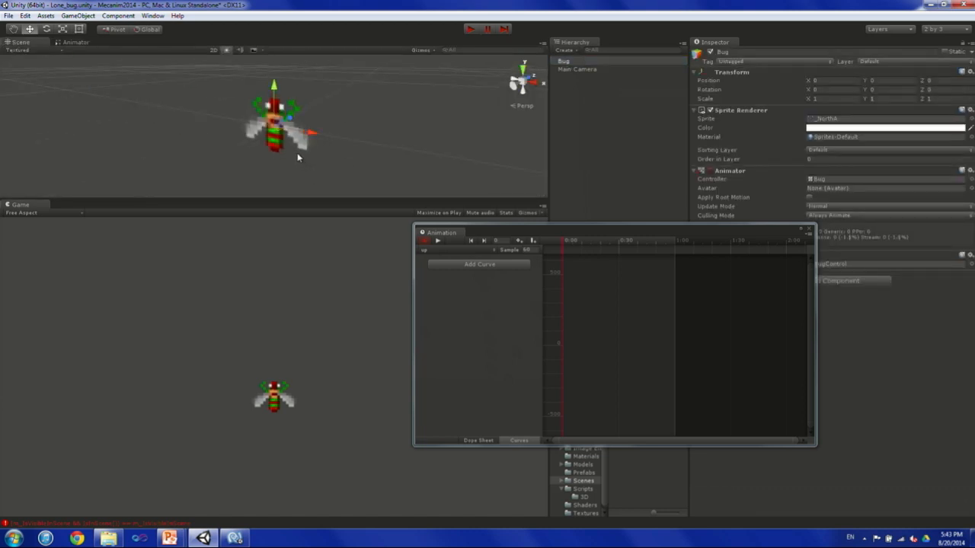
left_click_drag(298, 155, 400, 151, "alt")
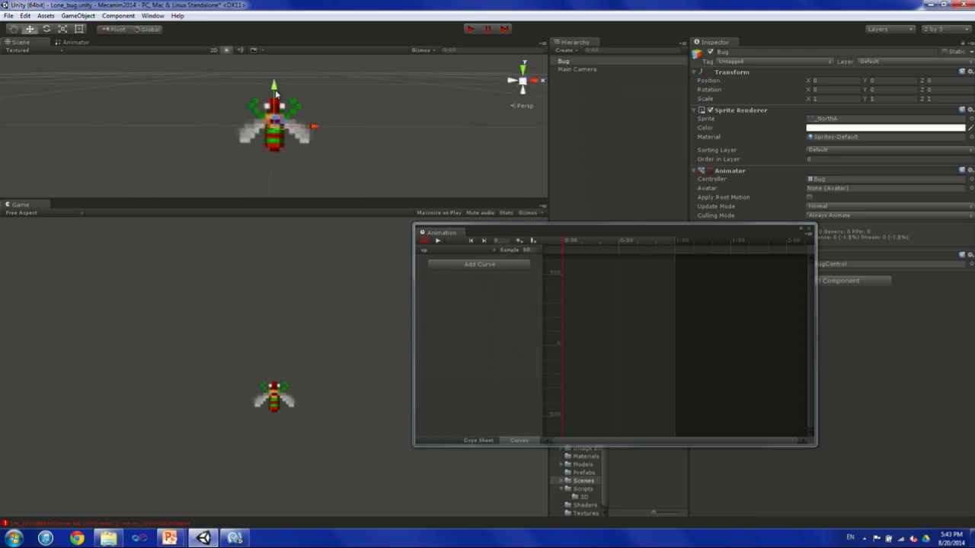
left_click_drag(275, 91, 276, 87)
Record a second position key at frame 30 of the up clip with the Bug moved higher along the Y axis.
left_click_drag(565, 249, 618, 248)
scroll(377, 150, "down", 4)
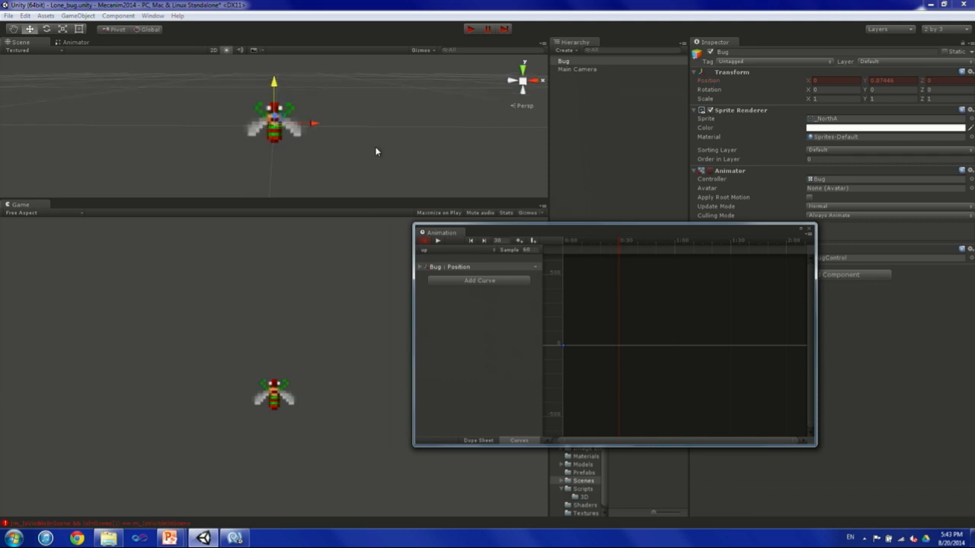
left_click_drag(275, 90, 272, 35)
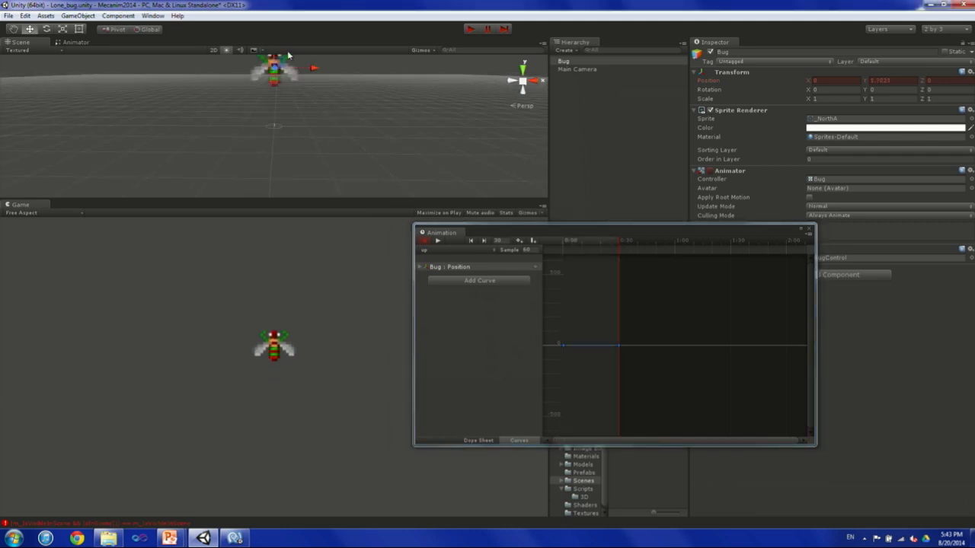
scroll(322, 116, "down", 2)
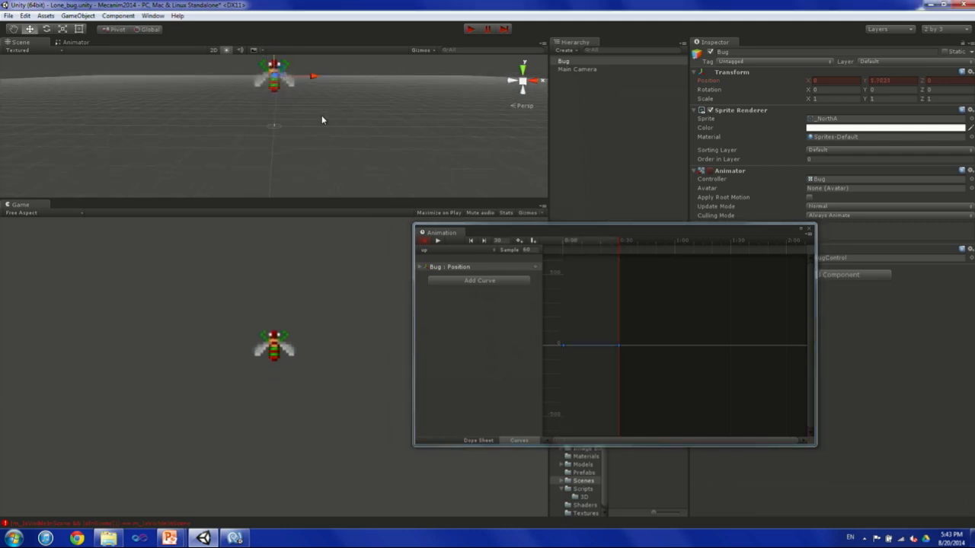
Play the Lone_bug scene to watch the Bug's up animation in an enlarged Scene view, and stop playback.
left_click(477, 30)
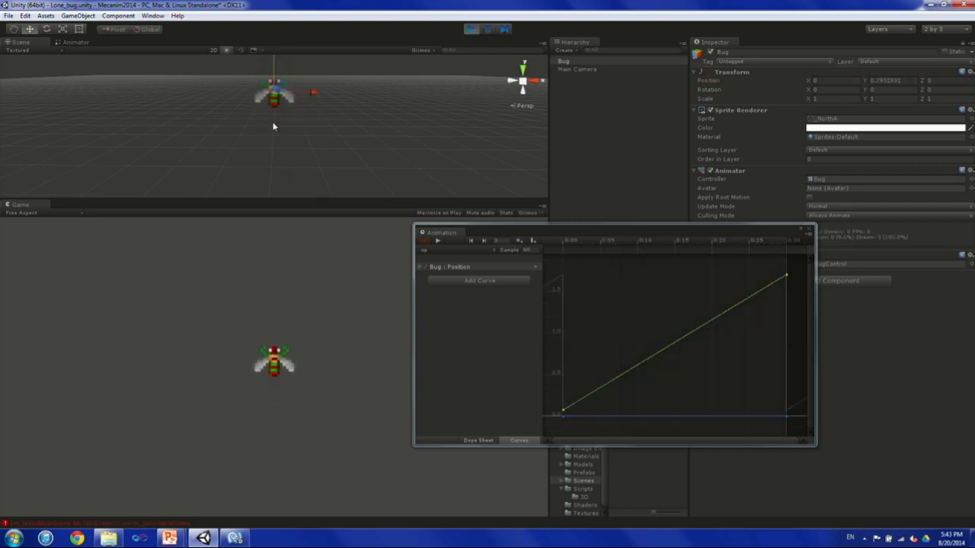
left_click_drag(299, 201, 301, 292)
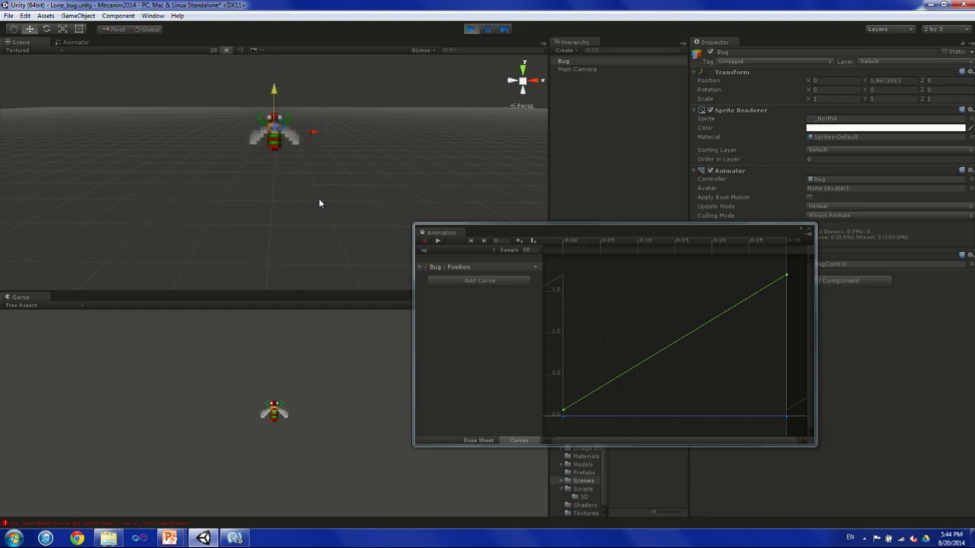
left_click(469, 30)
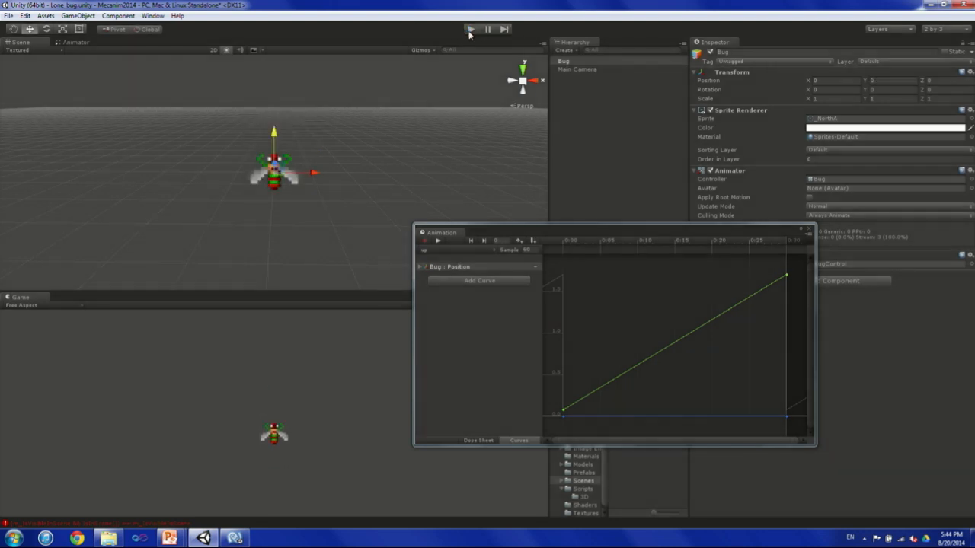
Close the Animation window and generate root motion curves for the up animation clip.
left_click(809, 228)
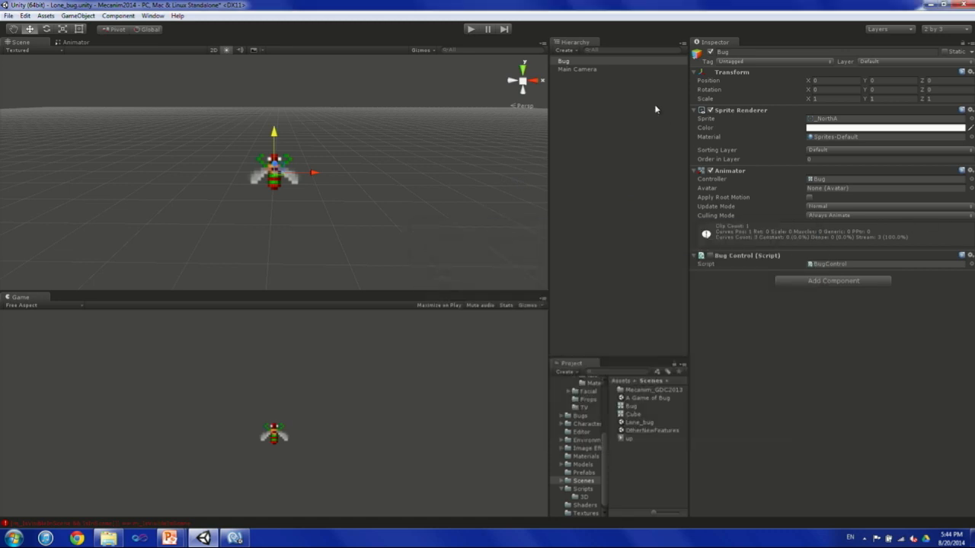
left_click(629, 438)
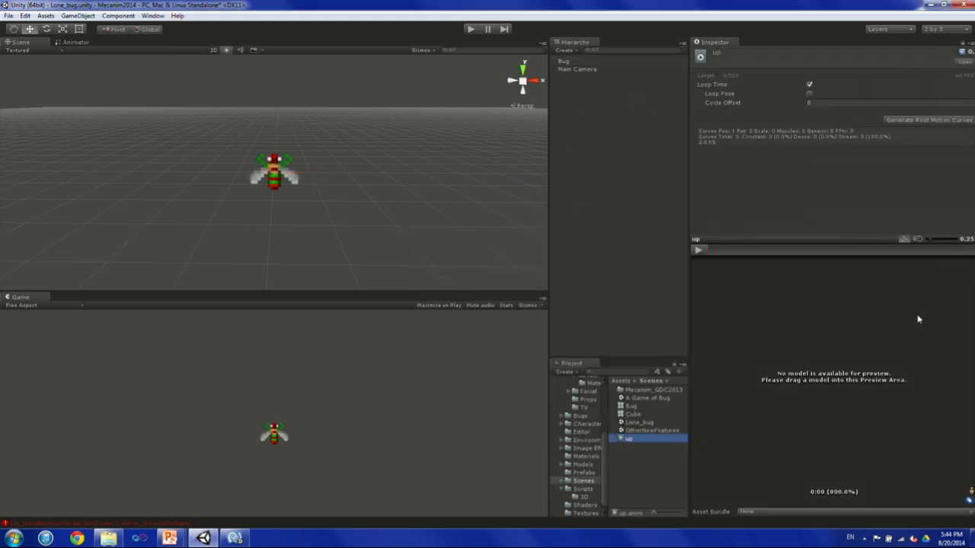
left_click(913, 120)
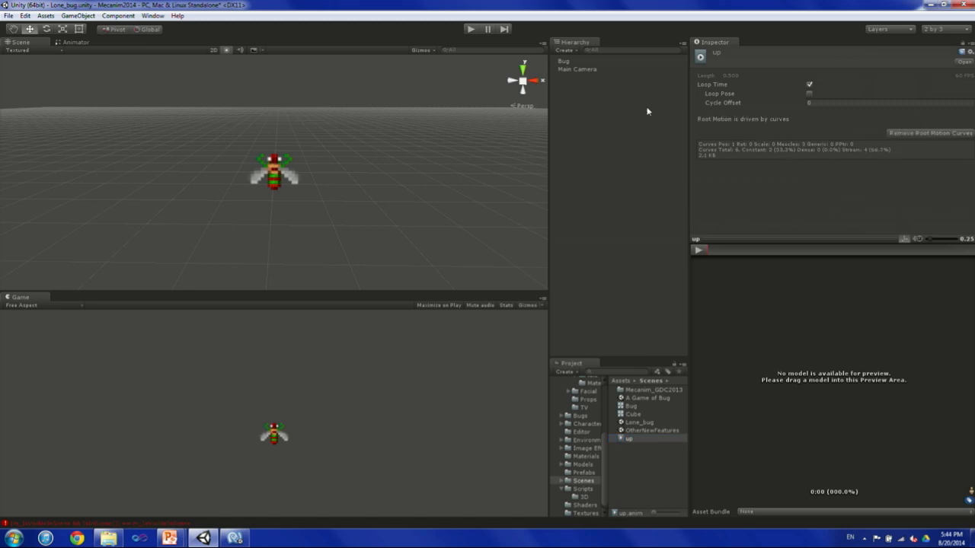
Enable Apply Root Motion on the Bug's Animator and play the scene, framing the moving Bug before stopping playback.
left_click(564, 61)
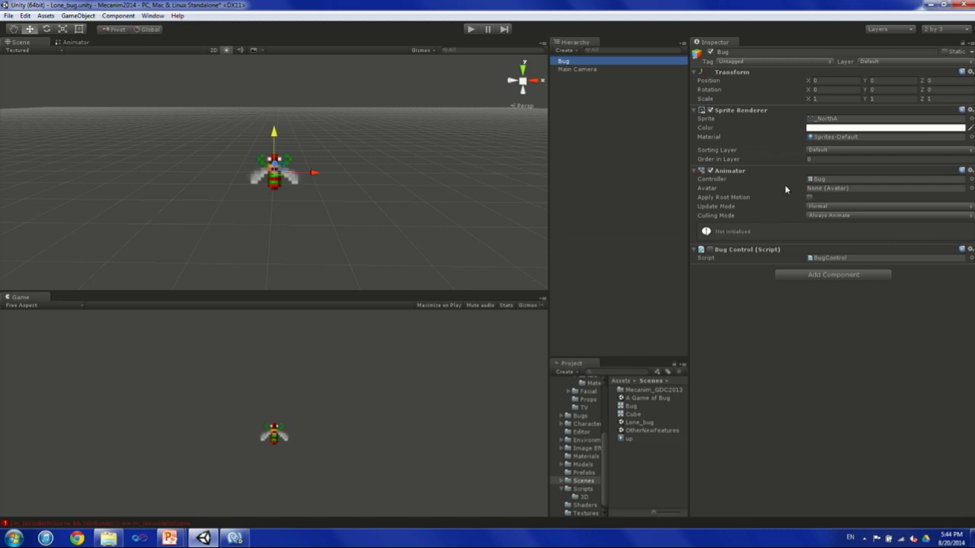
left_click(807, 197)
left_click(471, 30)
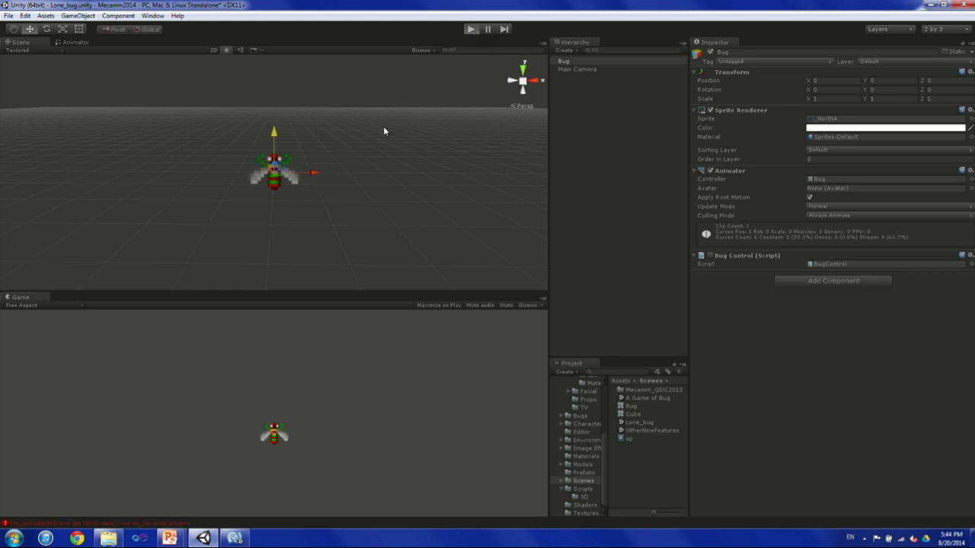
double_click(564, 61)
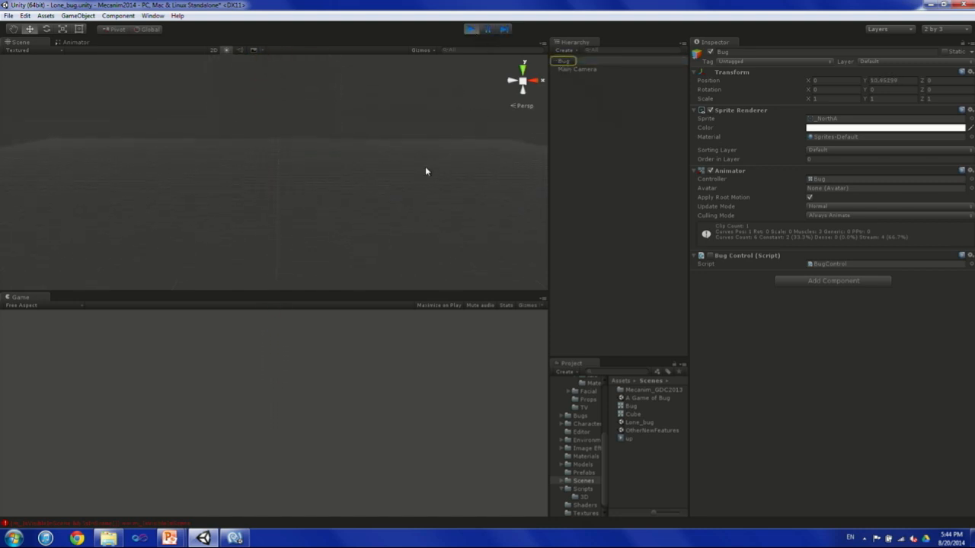
double_click(562, 62)
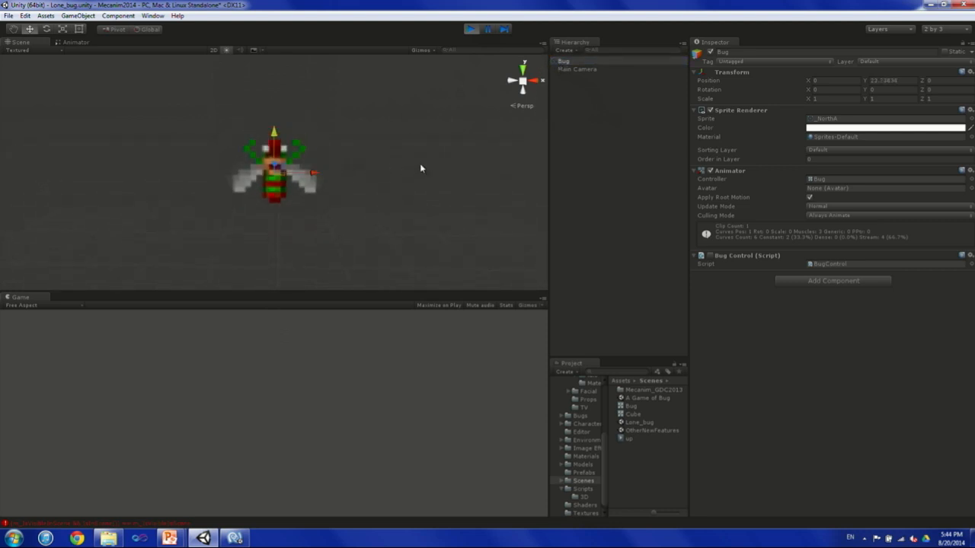
left_click(471, 30)
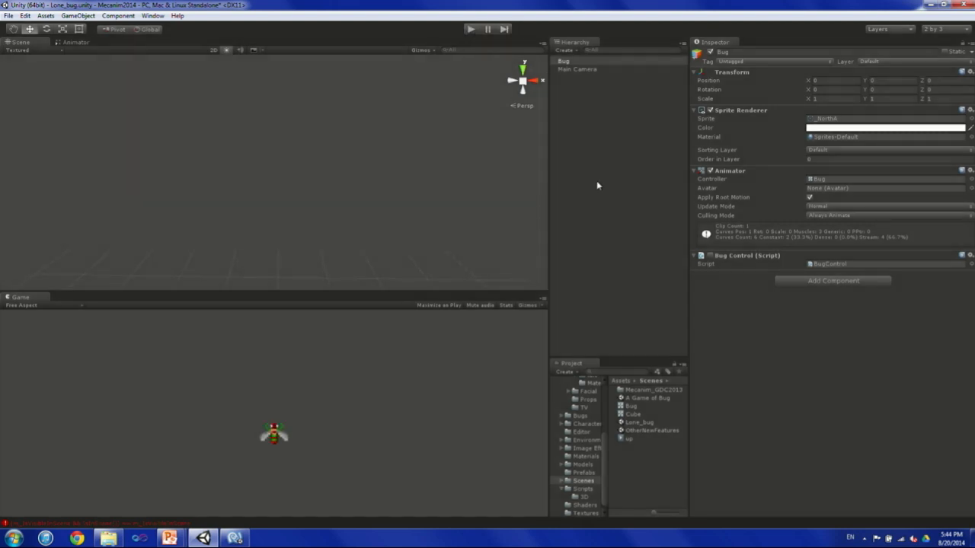
Show the Bug's Animator state graph and reopen the Animation window on the up clip, placed clear of the Project assets.
left_click(59, 44)
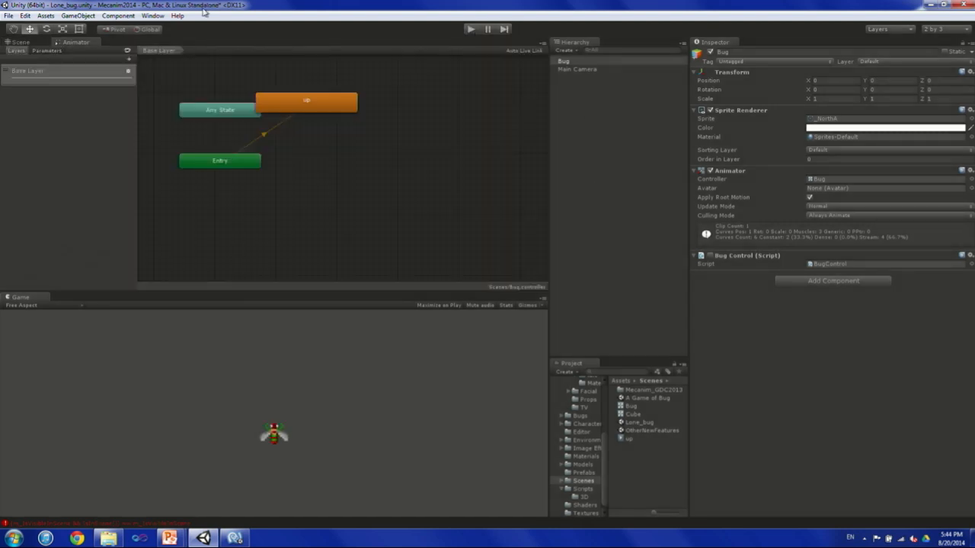
left_click(151, 16)
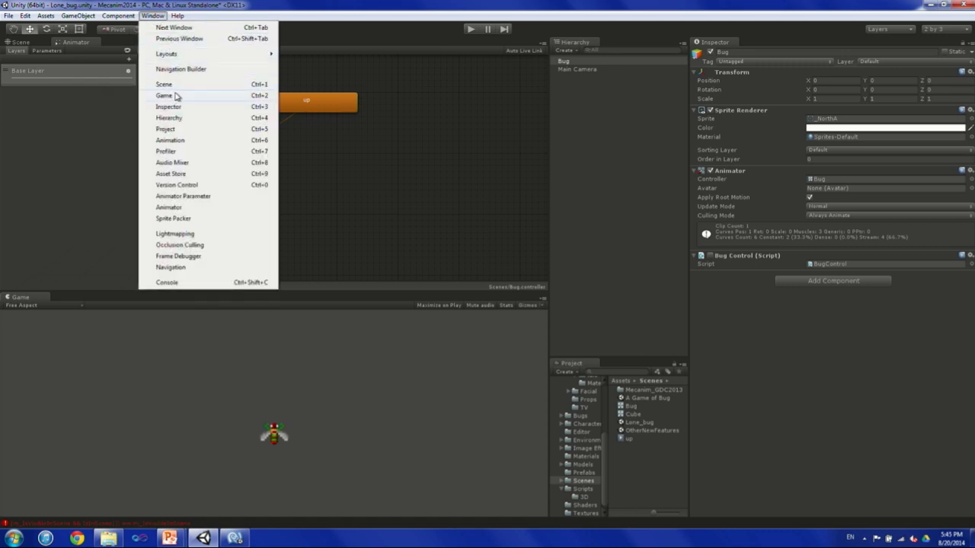
left_click(191, 140)
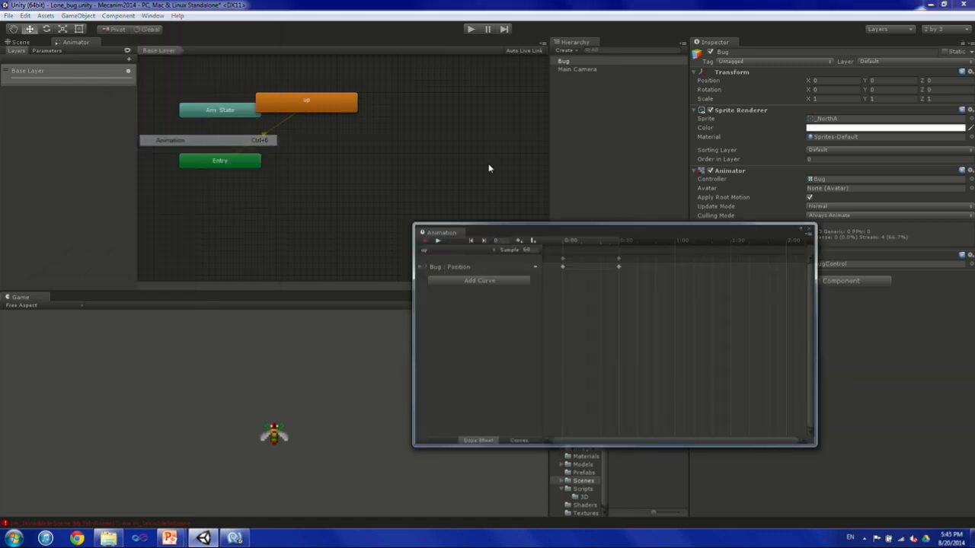
left_click_drag(565, 231, 256, 197)
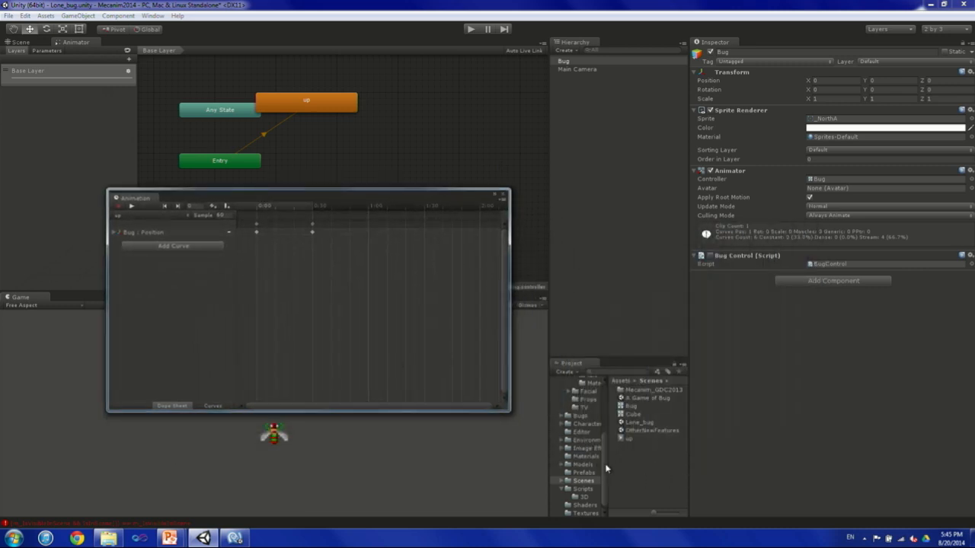
Key the Bug's sprite in the up clip from the invaders sheet in Bugs: _NorthA at frame 0, _NorthB mid-clip and at frame 30.
left_click_drag(605, 468, 602, 411)
left_click(585, 430)
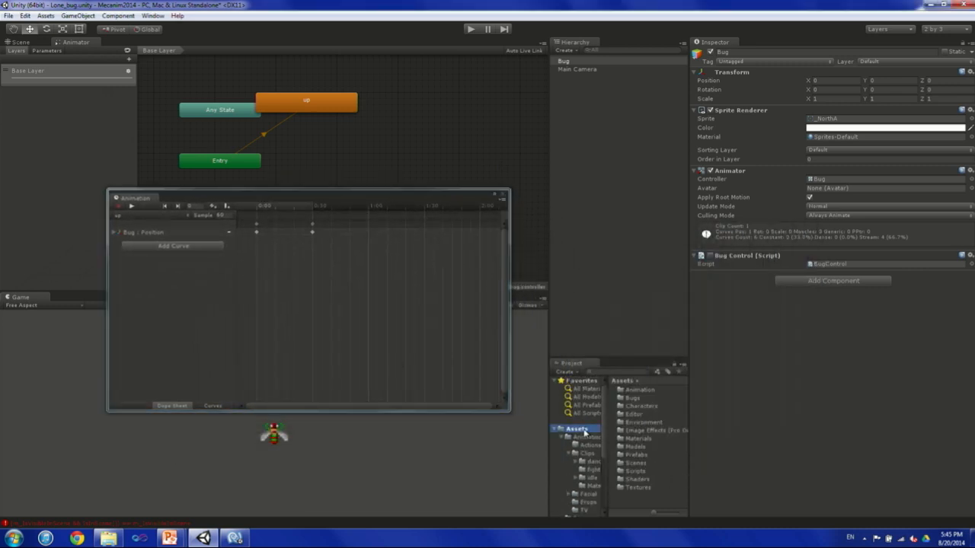
double_click(634, 399)
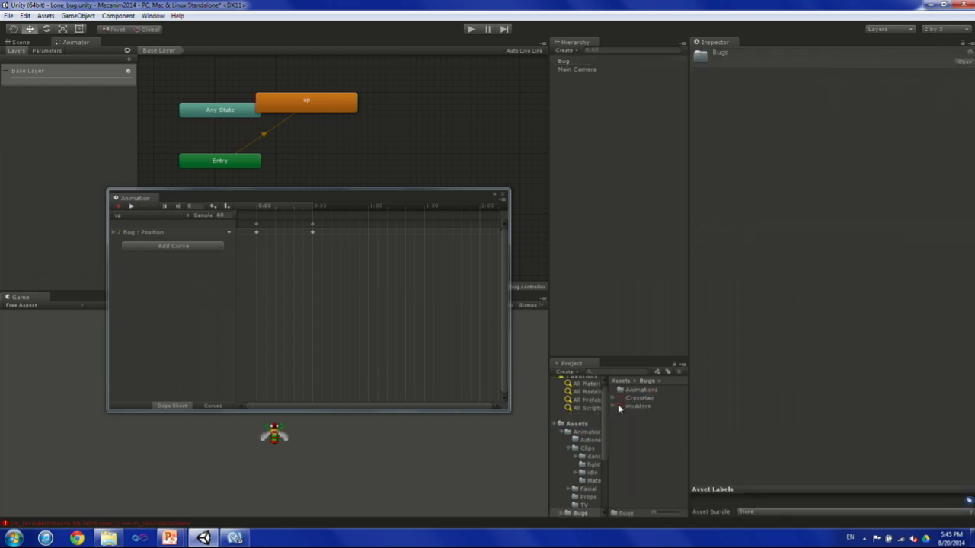
left_click(620, 407)
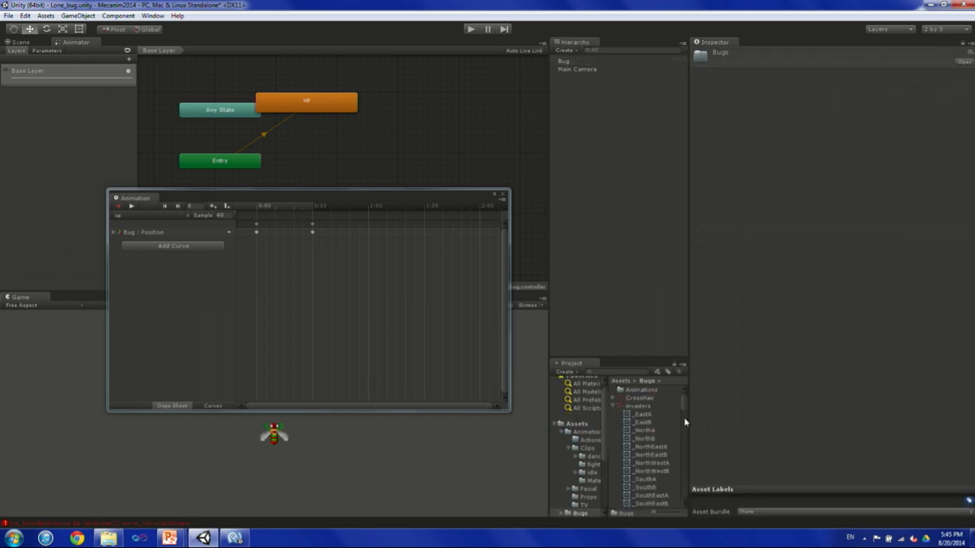
left_click_drag(642, 431, 258, 253)
left_click_drag(649, 439, 297, 250)
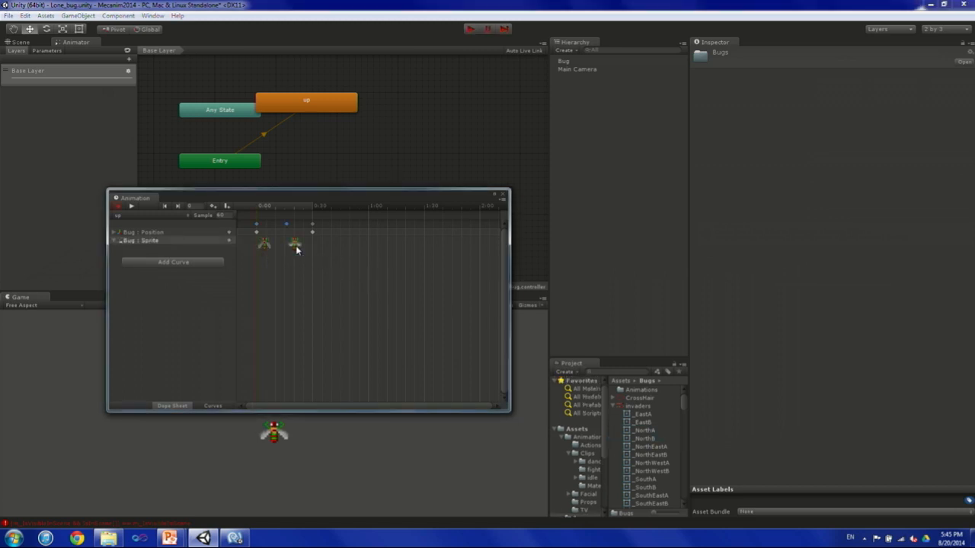
left_click_drag(645, 438, 322, 250)
Play the scene to watch the Bug's sprite animation with root motion in the Scene view, stop playback, and close the Animation window.
left_click_drag(423, 188, 736, 179)
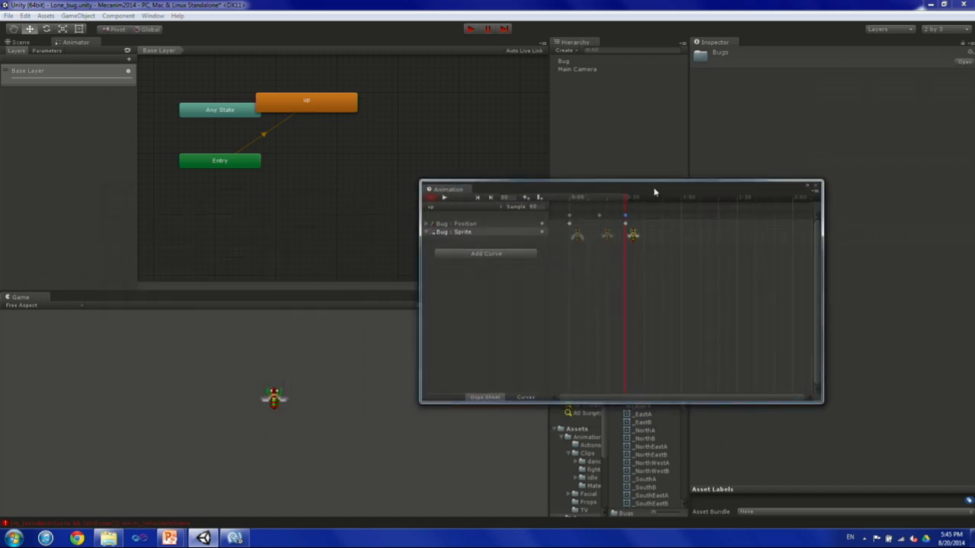
left_click(471, 30)
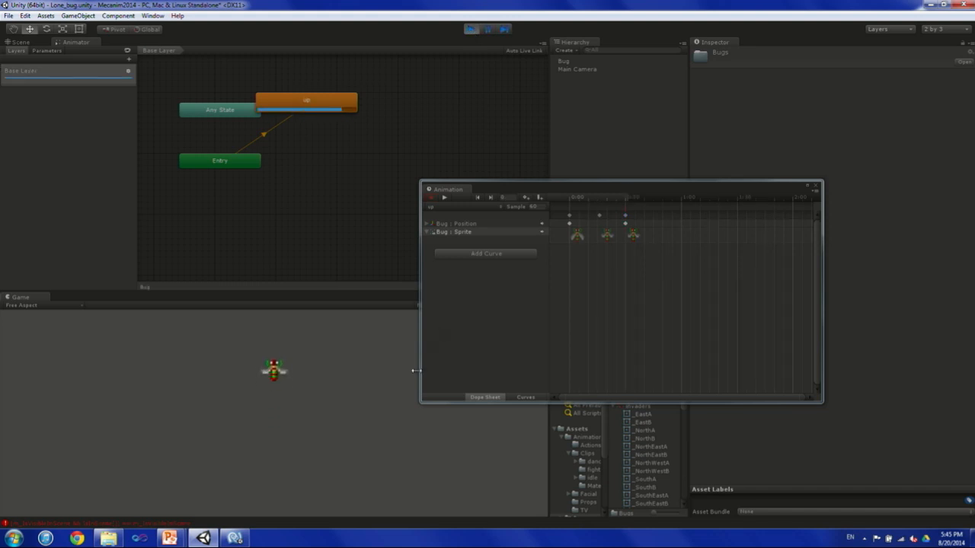
left_click(17, 43)
double_click(583, 63)
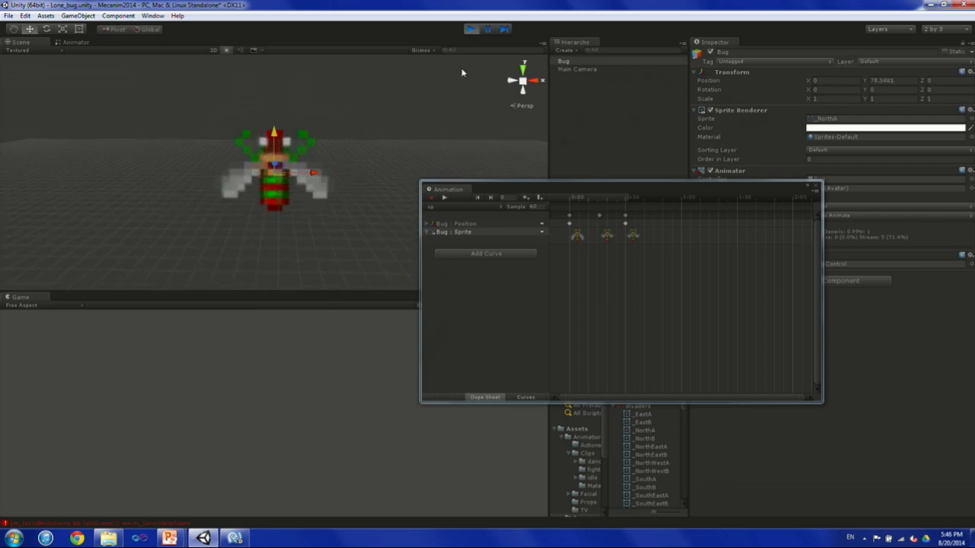
left_click(470, 29)
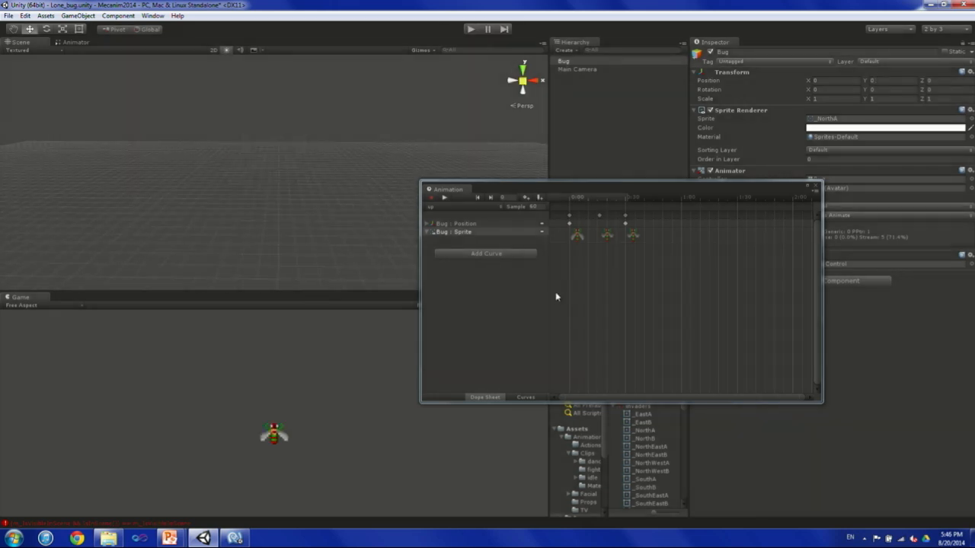
left_click(815, 187)
Open the NavigationBuilder script from the Editor folder in a maximized MonoDevelop and go to its Create button code.
scroll(582, 440, "down", 3)
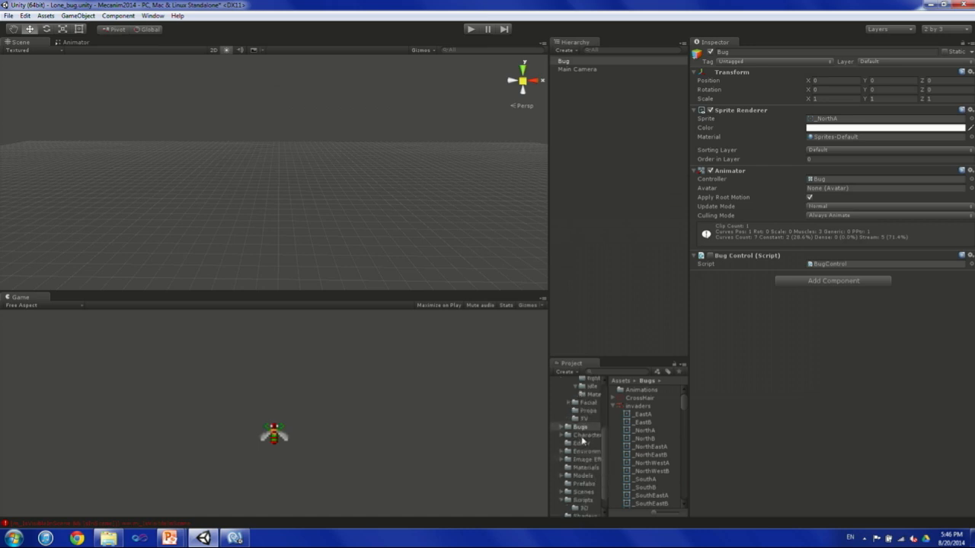
left_click(581, 443)
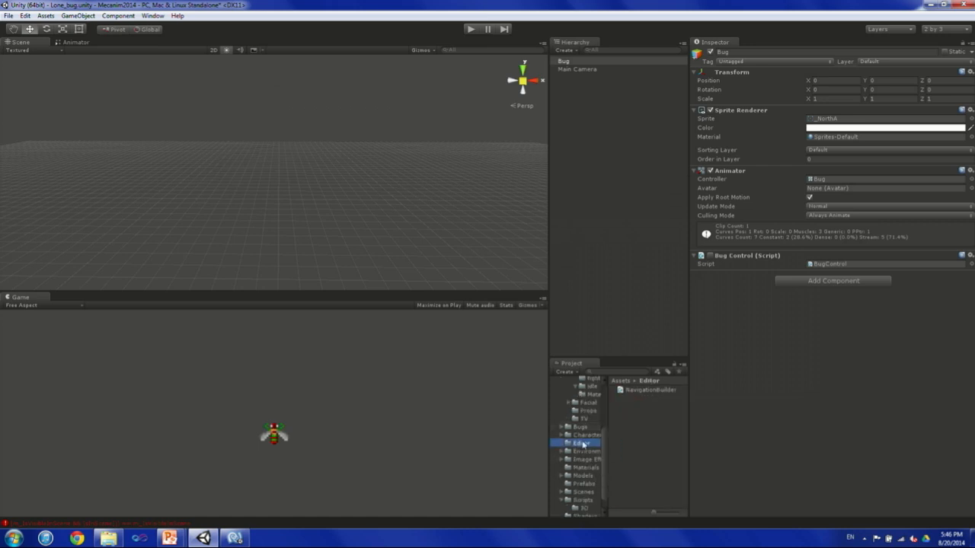
left_click(640, 392)
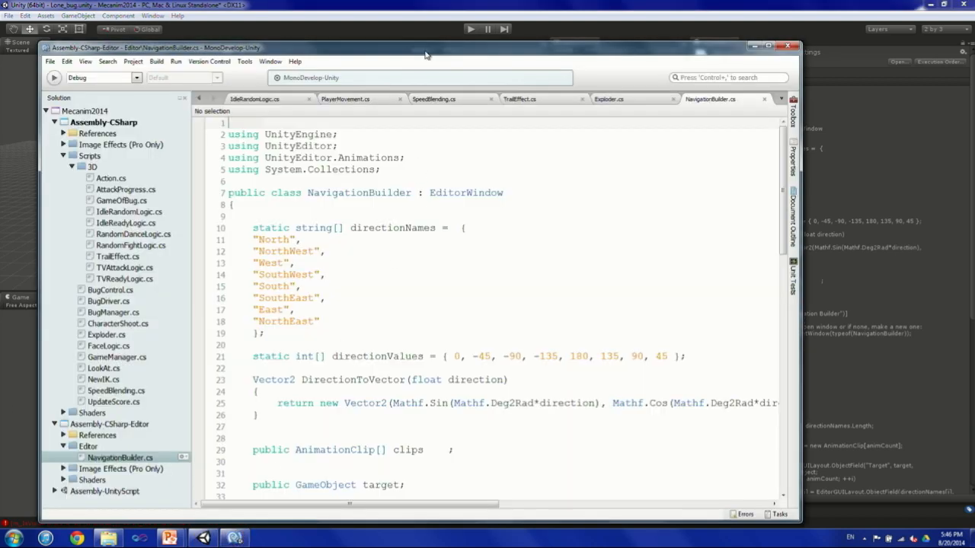
double_click(425, 52)
scroll(439, 302, "down", 15)
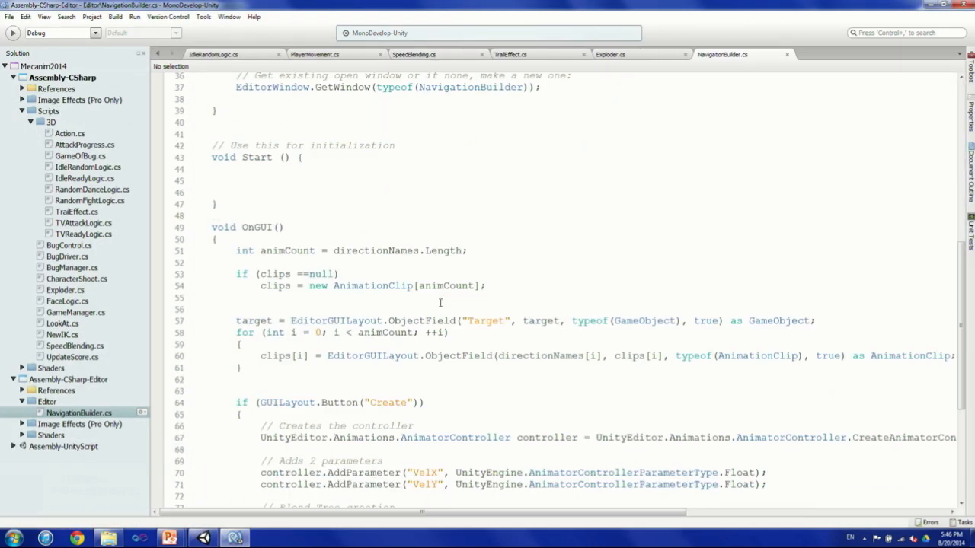
scroll(439, 303, "down", 3)
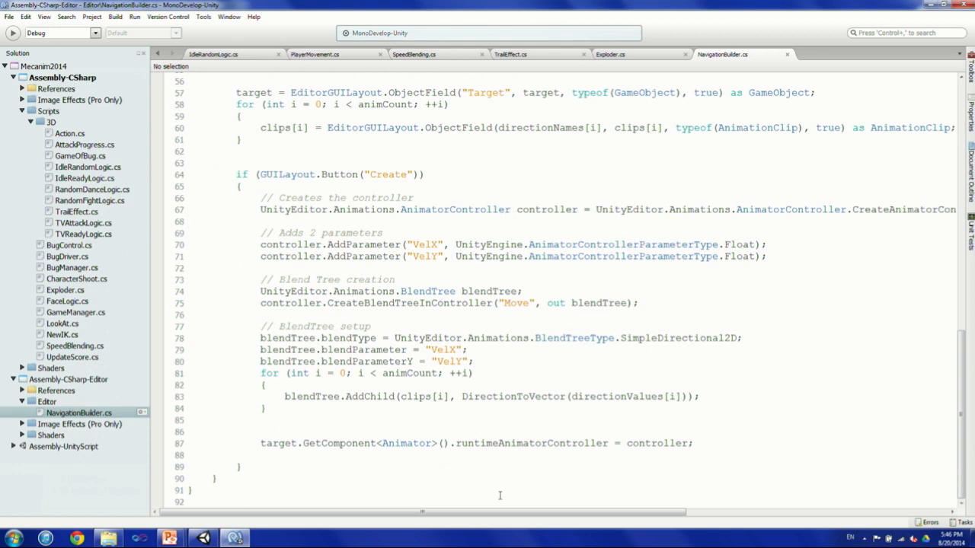
Examine how NavigationBuilder creates the controller, adds the VelX and VelY parameters, and sets up the blend tree with its child clips.
left_click(814, 209)
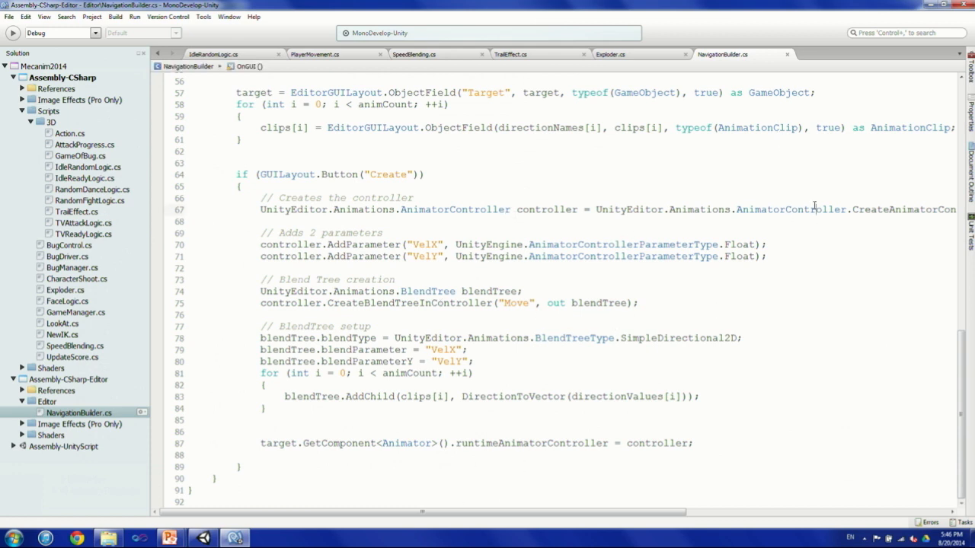
left_click_drag(251, 236, 525, 264)
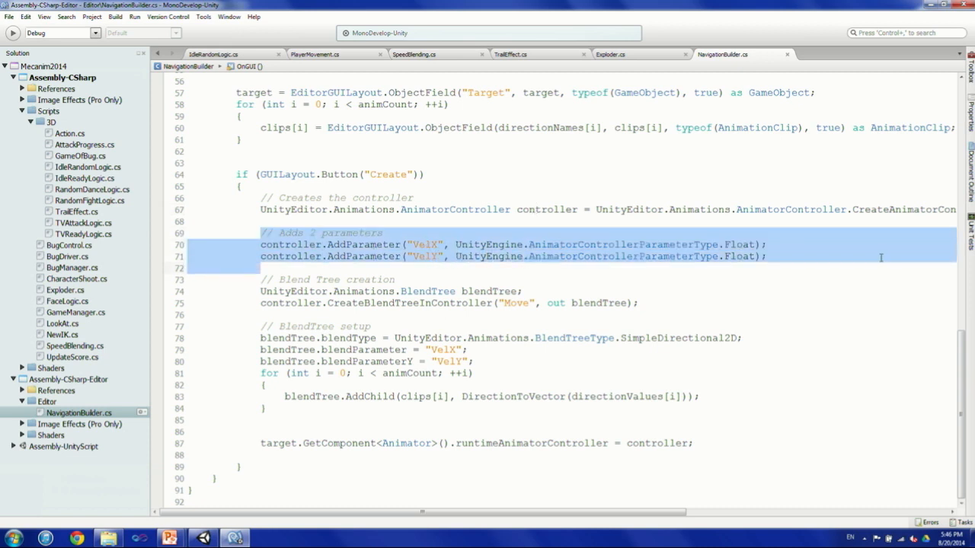
double_click(752, 245)
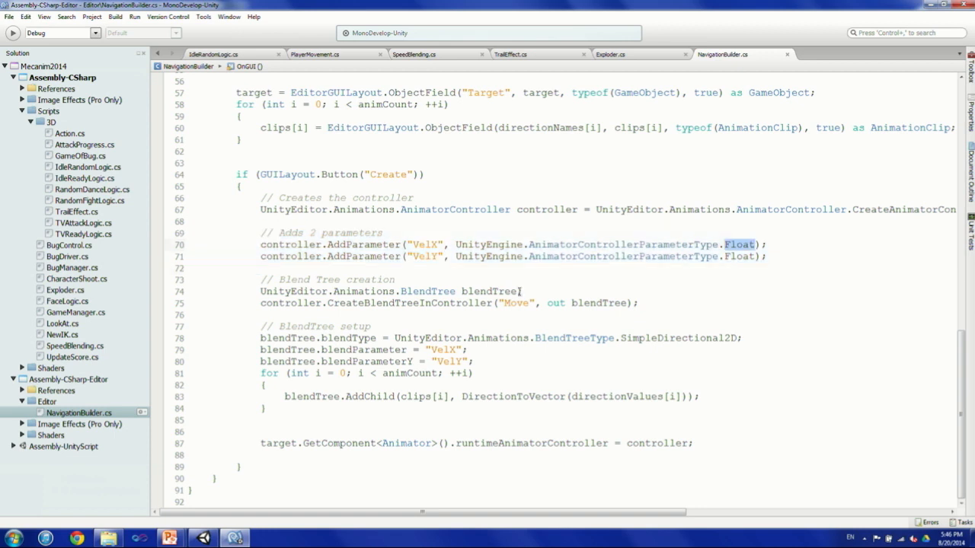
left_click_drag(284, 293, 499, 291)
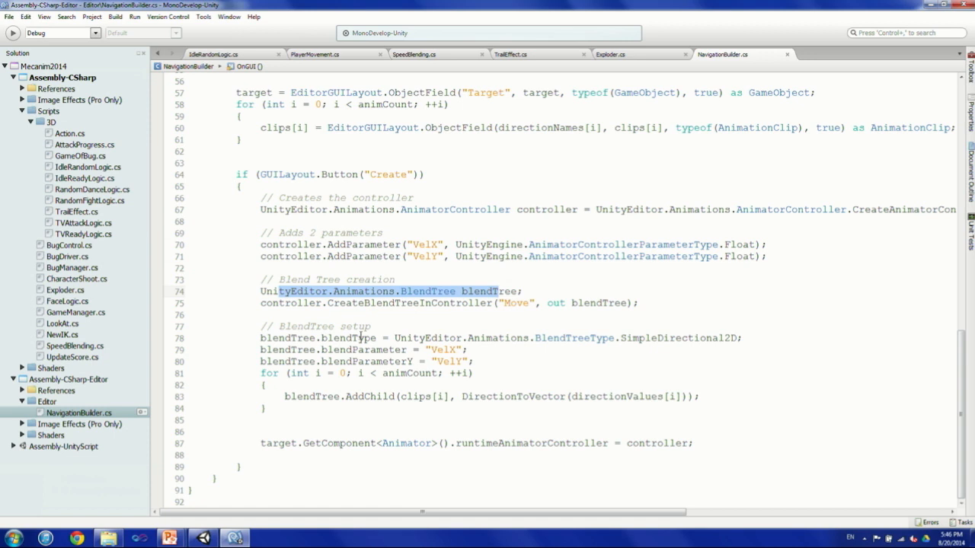
double_click(361, 337)
double_click(691, 338)
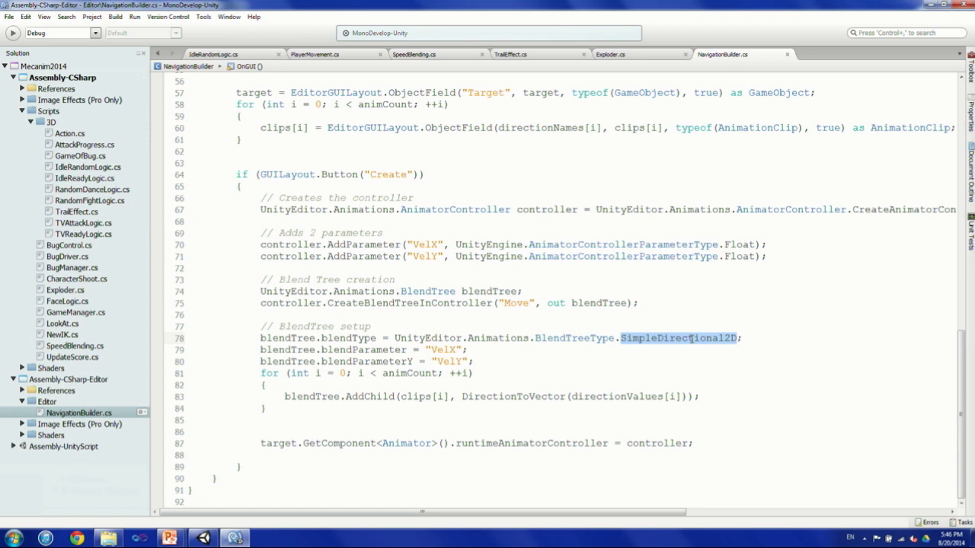
left_click(578, 340)
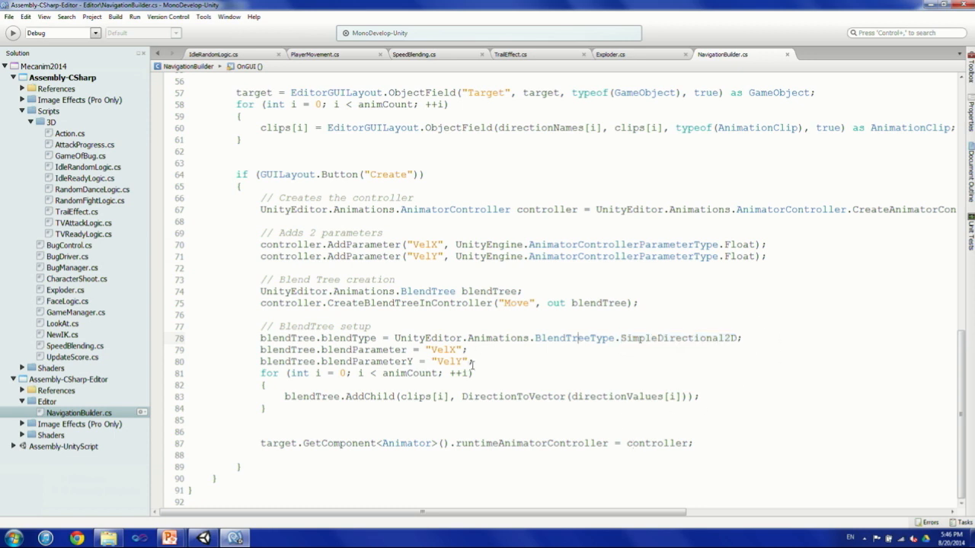
double_click(352, 350)
left_click(372, 362)
double_click(384, 362)
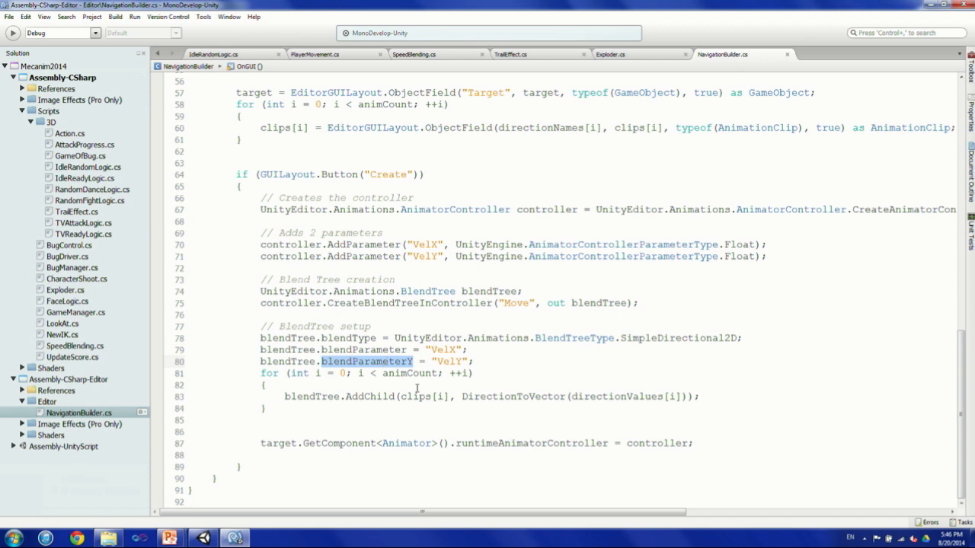
left_click_drag(334, 396, 758, 400)
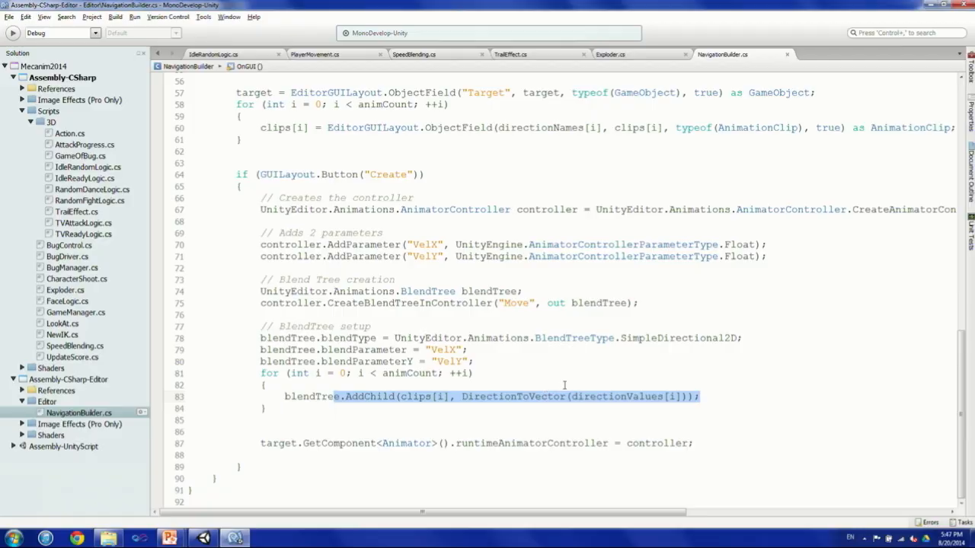
Switch back to Unity, open the Navigation Builder window, and assign the Bug object as its Target.
key("alt+Tab")
left_click(152, 16)
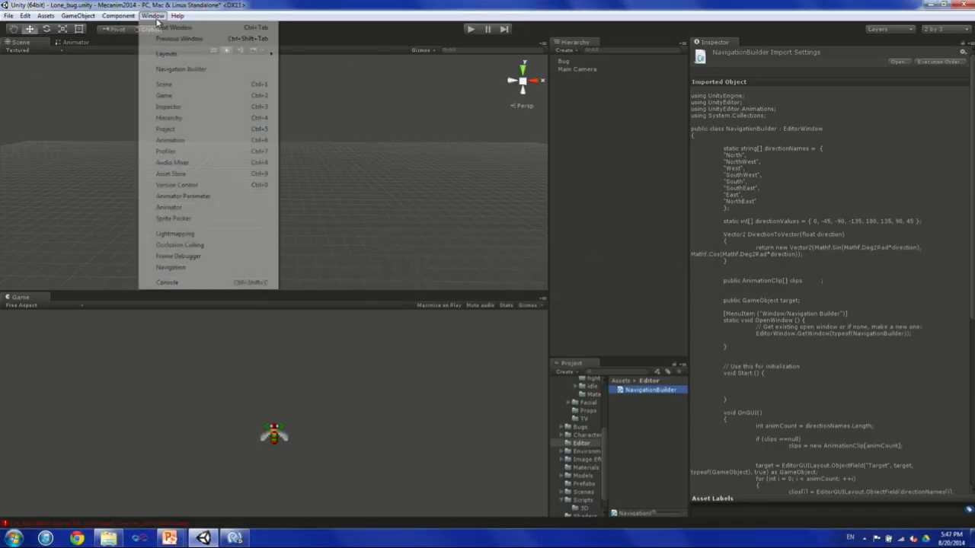
left_click(181, 70)
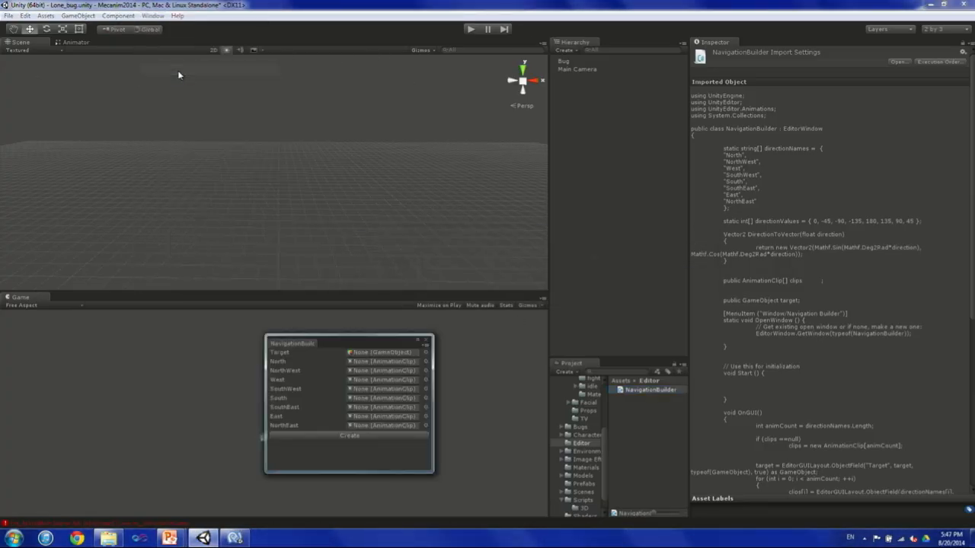
left_click_drag(328, 332, 408, 142)
left_click_drag(564, 61, 488, 163)
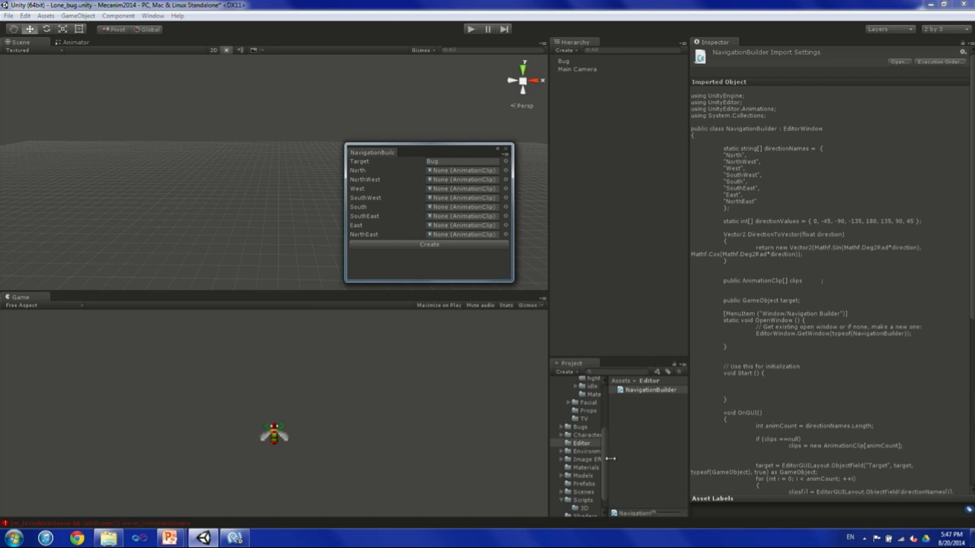
Show the contents of the Animations folder inside Bugs in the project and widen the project area.
left_click_drag(610, 459, 622, 402)
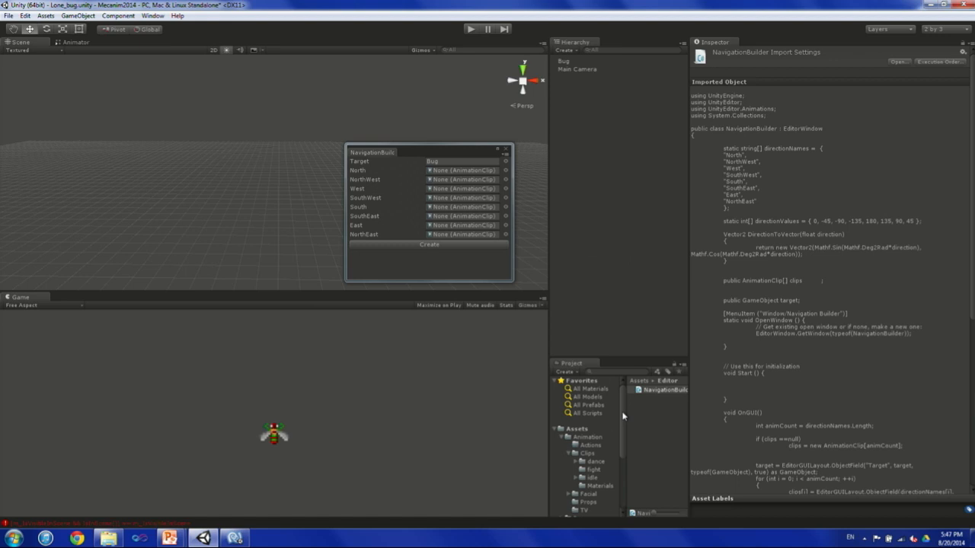
scroll(599, 475, "down", 3)
left_click(580, 428)
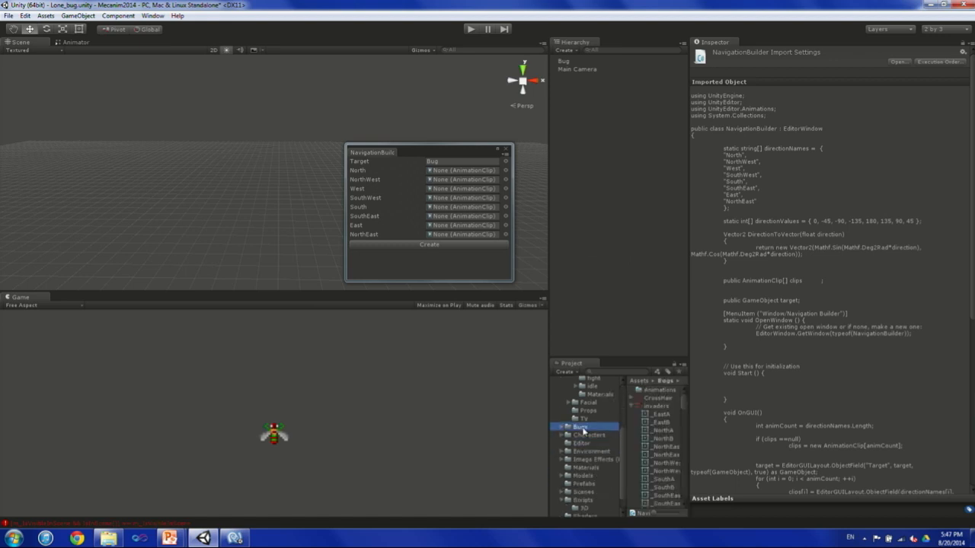
left_click(659, 398)
double_click(660, 389)
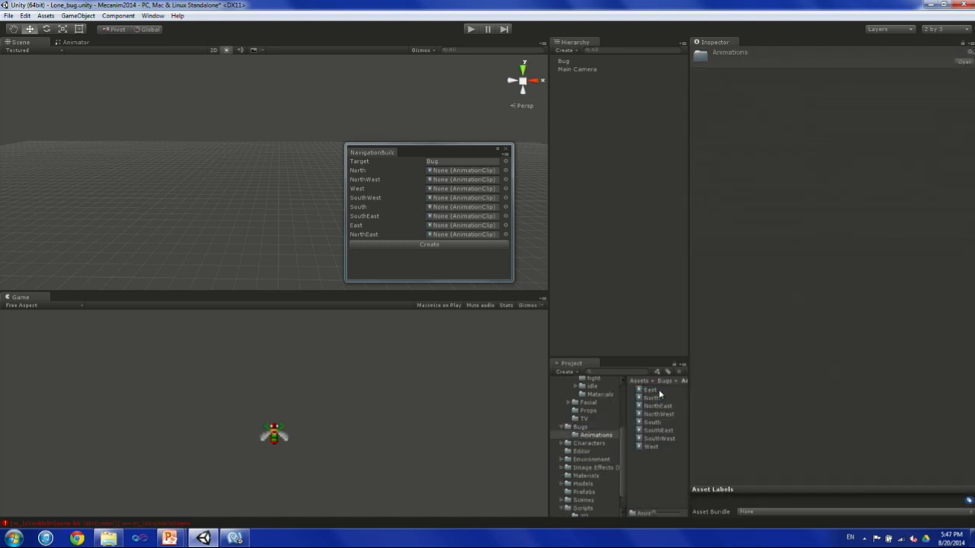
left_click_drag(691, 391, 748, 391)
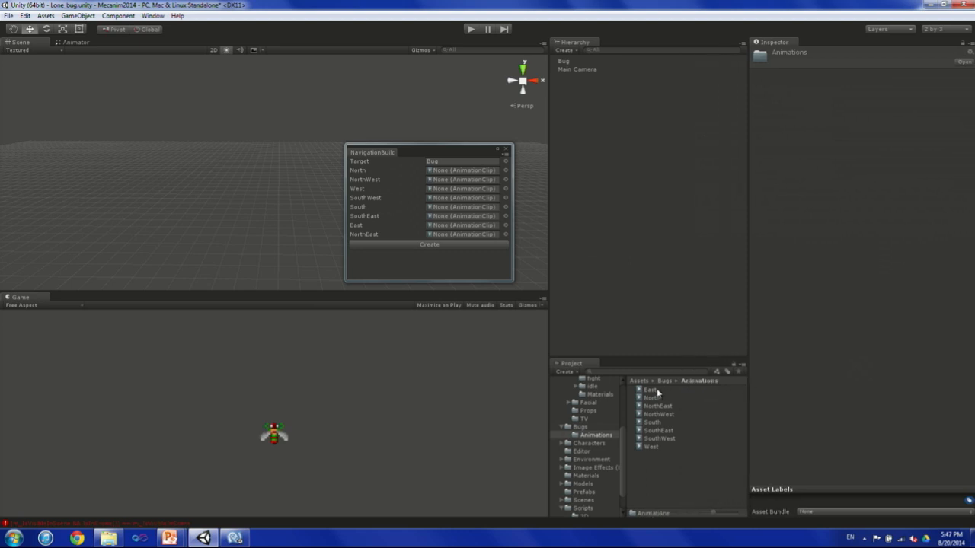
Inspect the East clip's bug animation in the preview from several angles and enlarge the preview area.
left_click(656, 390)
left_click_drag(565, 62, 841, 343)
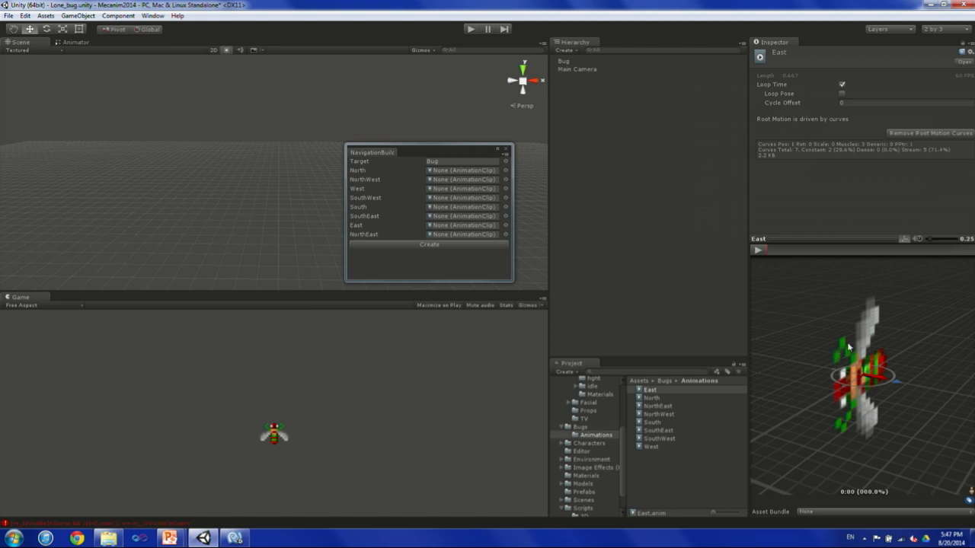
left_click_drag(805, 360, 965, 386, "alt")
middle_click_drag(930, 362, 891, 392)
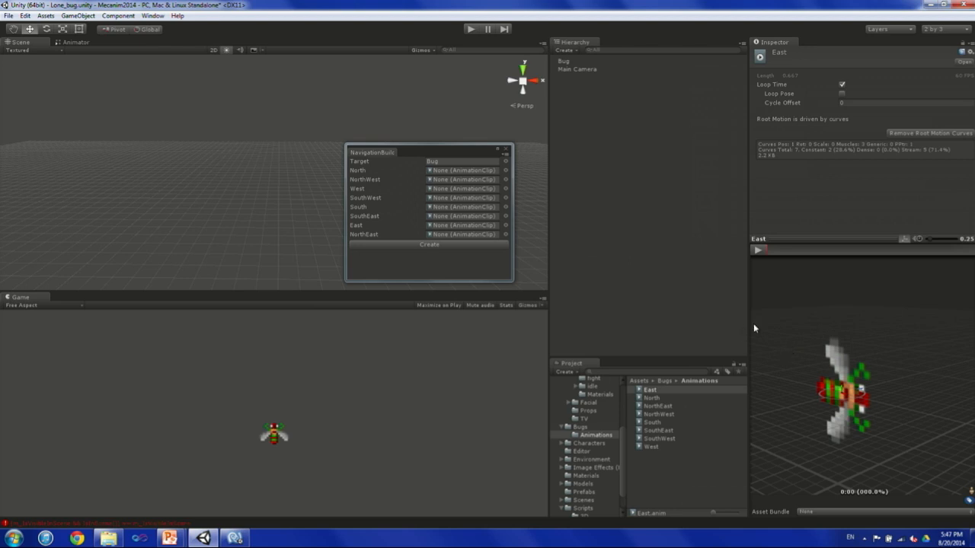
left_click_drag(750, 323, 652, 339)
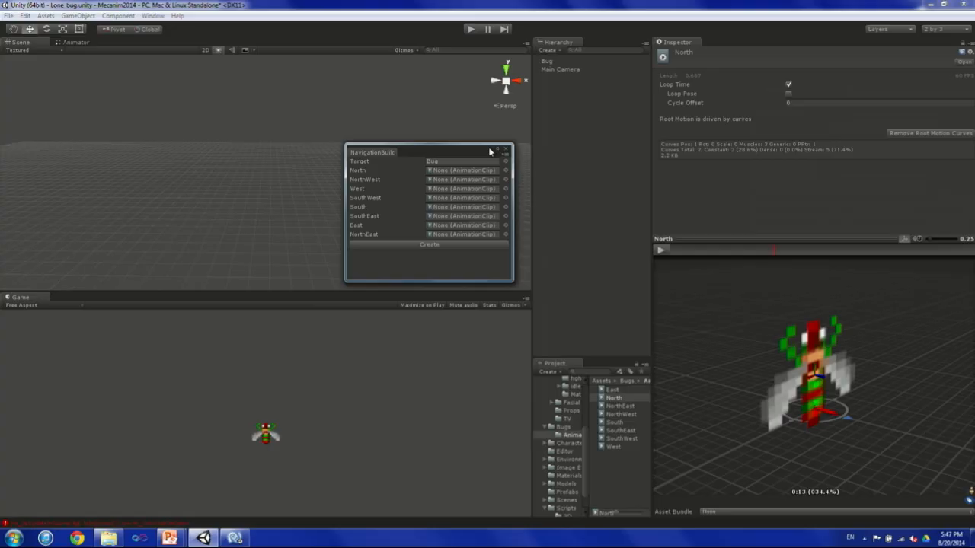
Assign the matching animation clips to all eight direction slots of the Navigation Builder, from North through NorthEast.
left_click_drag(426, 146, 423, 277)
left_click_drag(603, 405, 469, 302)
left_click_drag(620, 414, 496, 310)
left_click_drag(617, 449, 477, 321)
left_click_drag(621, 441, 450, 338)
left_click_drag(616, 423, 488, 338)
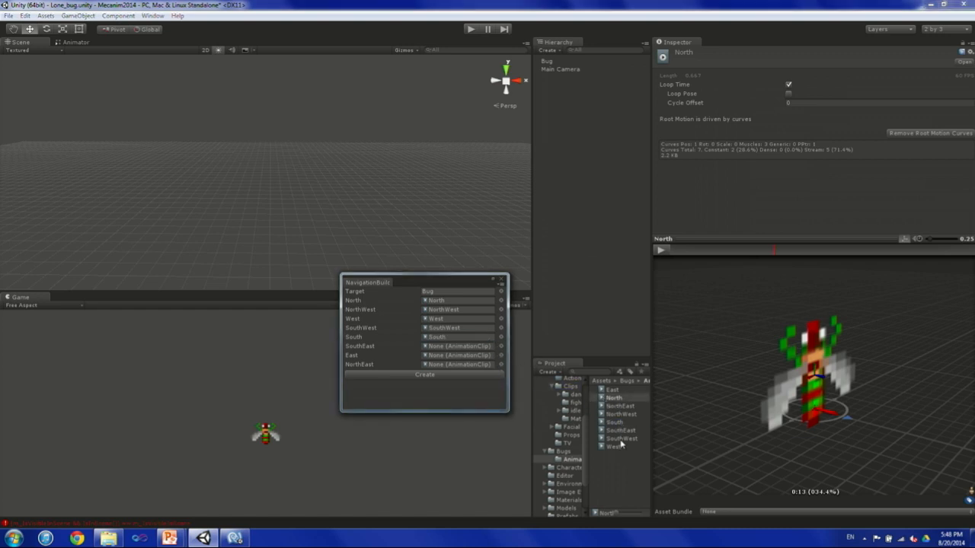
left_click_drag(621, 431, 470, 348)
left_click_drag(615, 392, 472, 356)
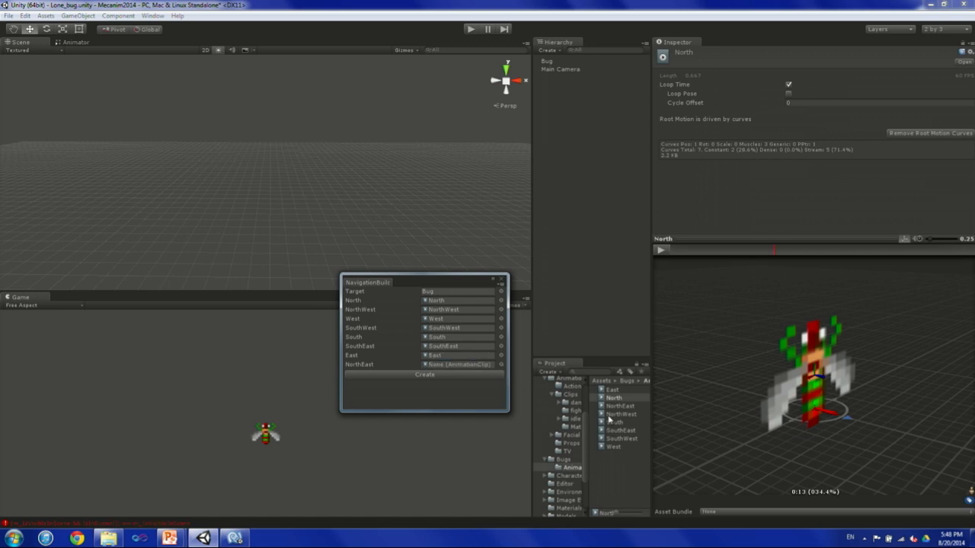
left_click_drag(617, 408, 481, 369)
Create the controller with the Navigation Builder, open the Bug's assigned controller, and reposition its Move state in the graph.
left_click_drag(449, 282, 463, 220)
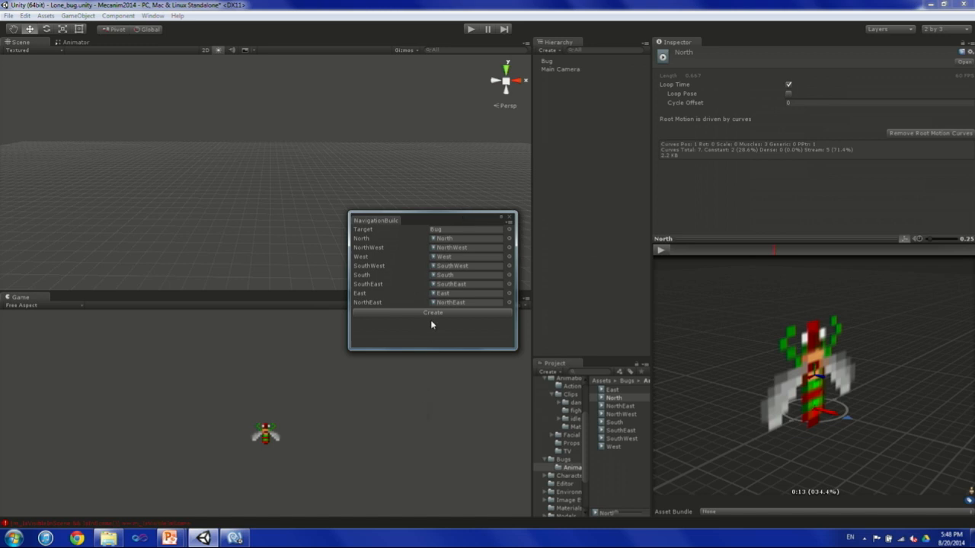
left_click(550, 61)
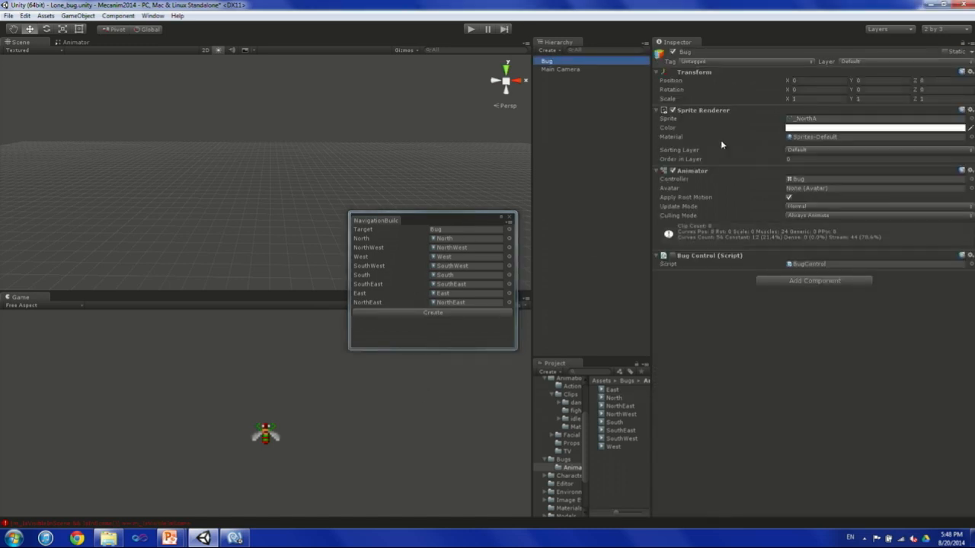
double_click(803, 183)
middle_click_drag(278, 204, 339, 202)
left_click_drag(370, 148, 403, 159)
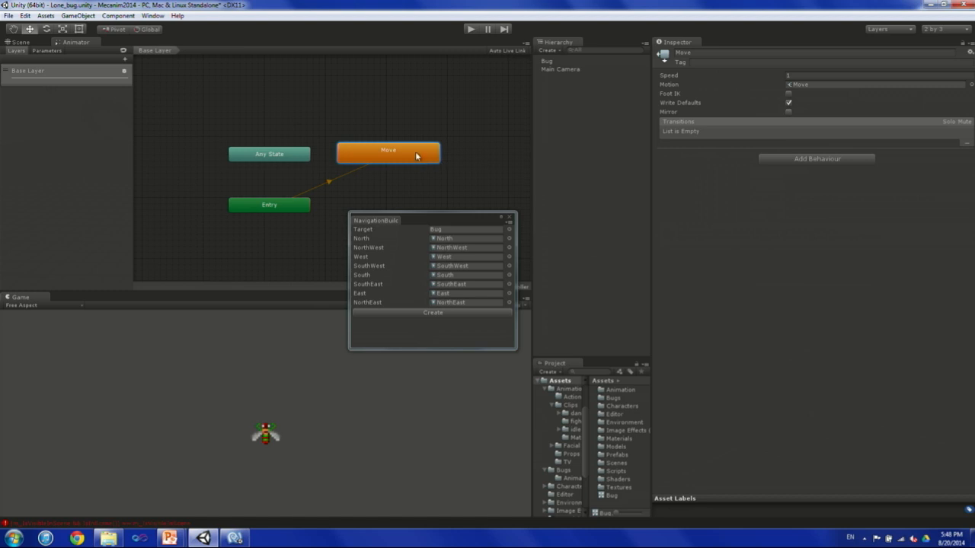
Open the Move blend tree and examine its directional clip nodes, 2D diagram, and motion positions.
double_click(418, 157)
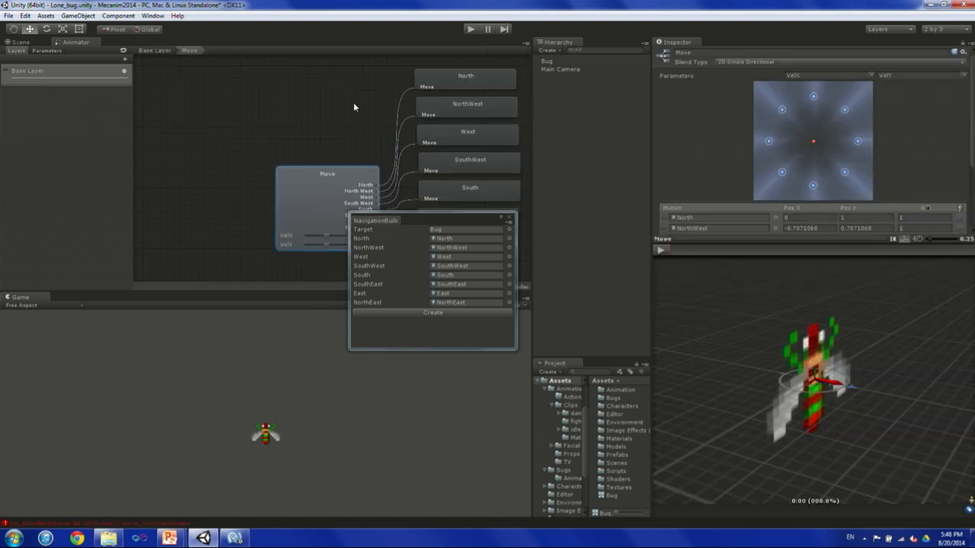
middle_click_drag(353, 107, 273, 80)
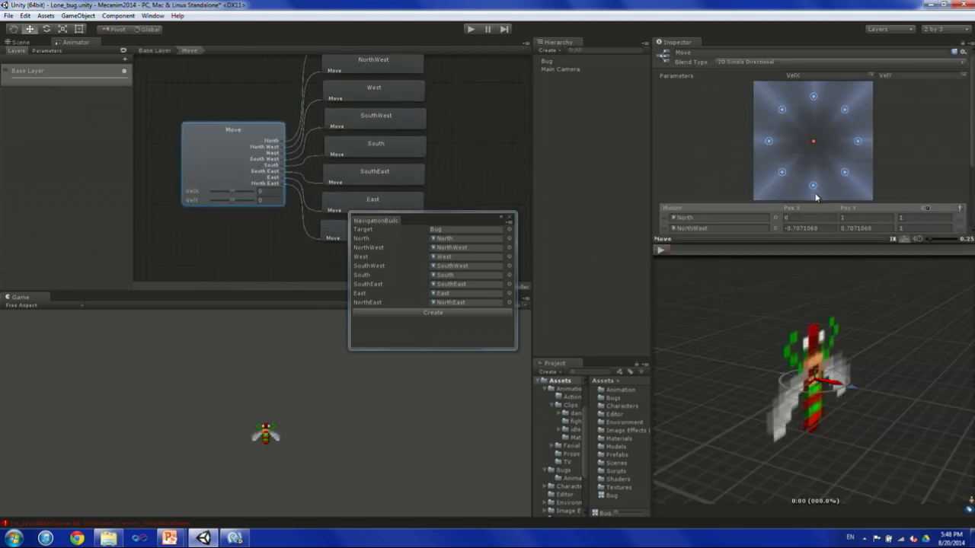
left_click_drag(971, 135, 971, 195)
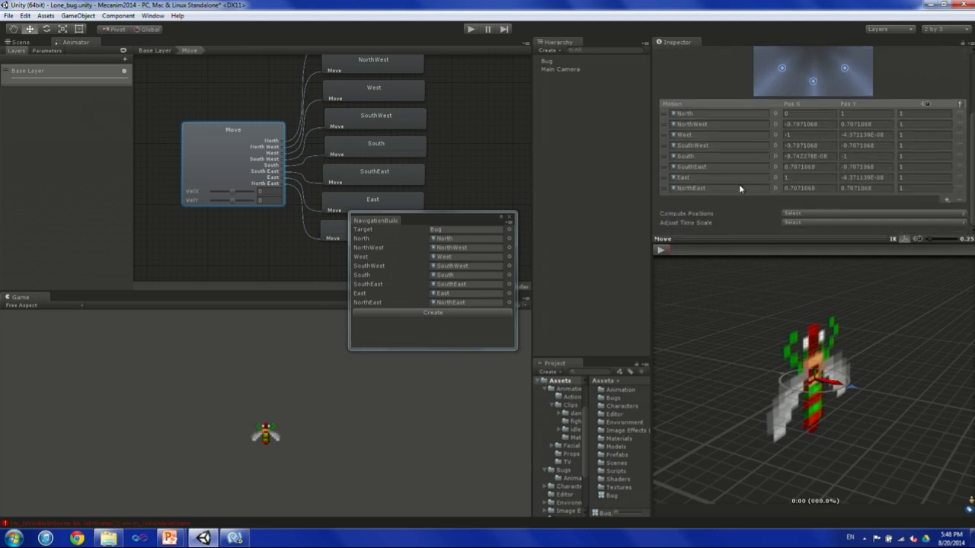
scroll(723, 250, "up", 1)
Play the Move blend tree preview and shift the blend point between the East, NorthEast, and North motions.
left_click(662, 272)
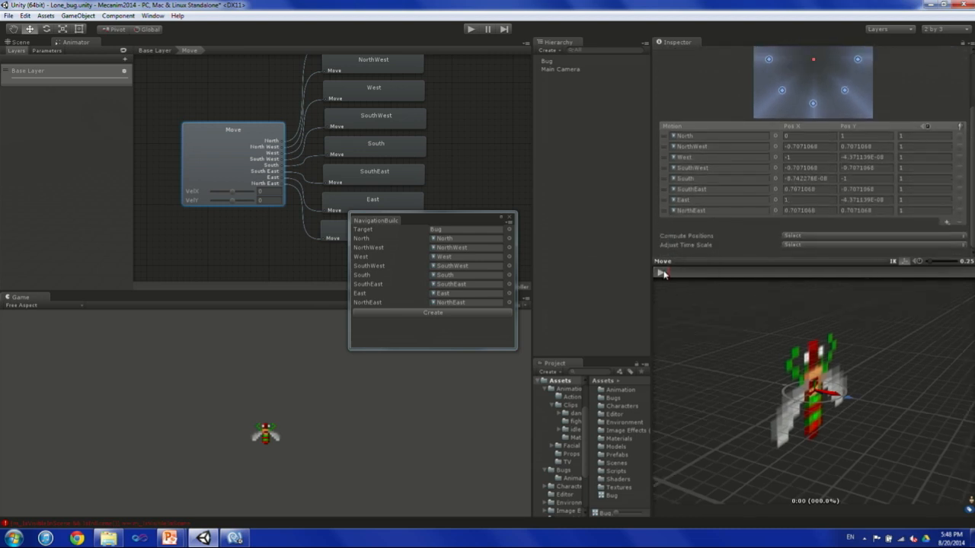
left_click_drag(700, 355, 875, 325, "alt")
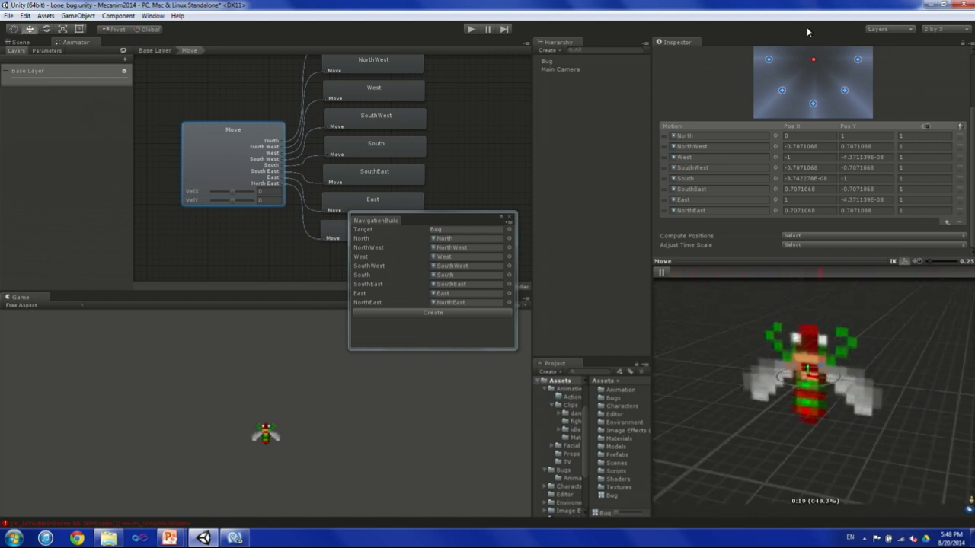
left_click_drag(813, 61, 838, 46)
scroll(845, 80, "up", 3)
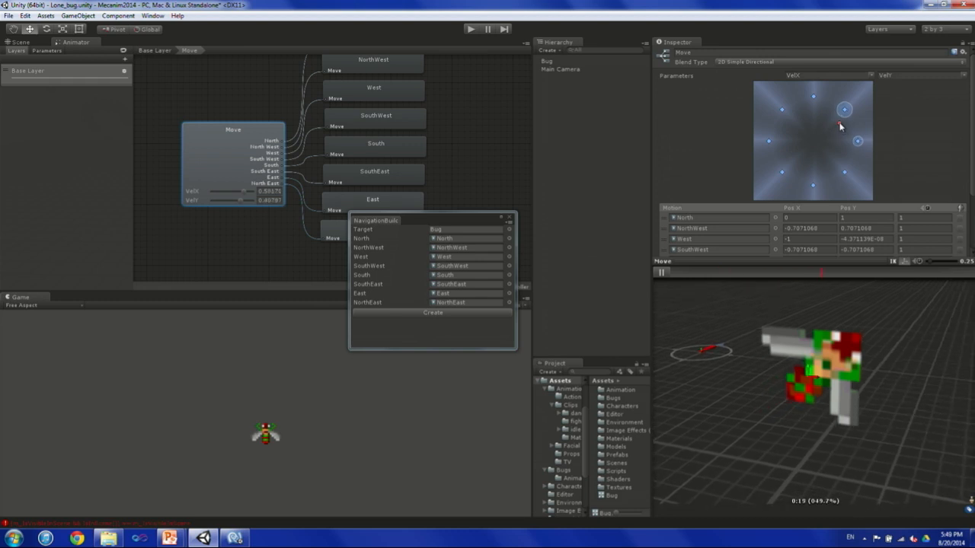
left_click_drag(838, 127, 841, 132)
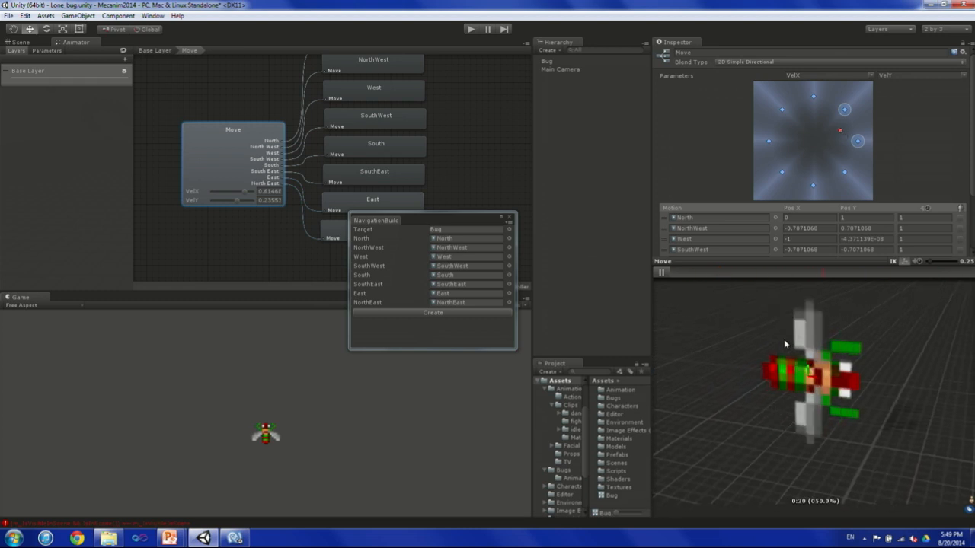
left_click_drag(840, 130, 824, 109)
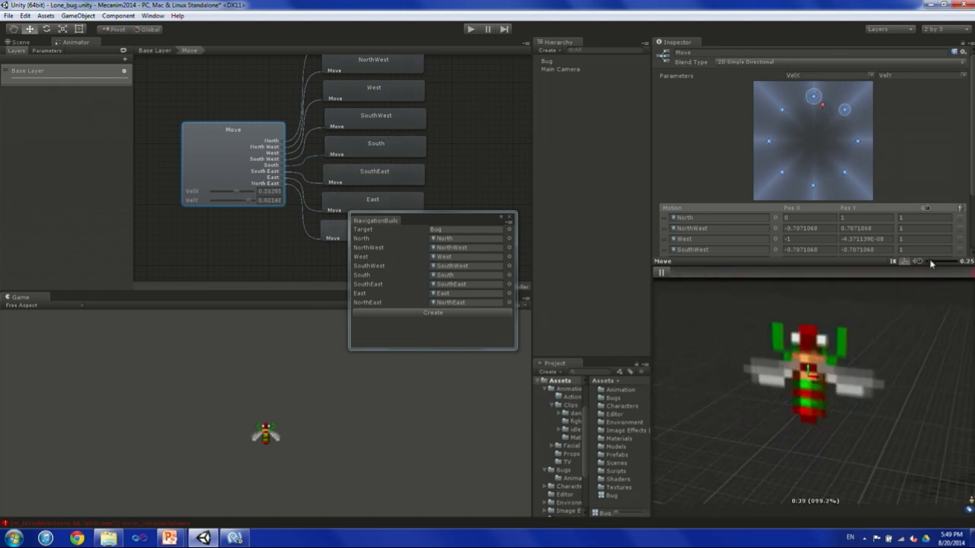
Raise the preview playback speed to 1.16, move the blend point to just above the diagram's center, and rotate the preview.
left_click_drag(932, 262, 944, 262)
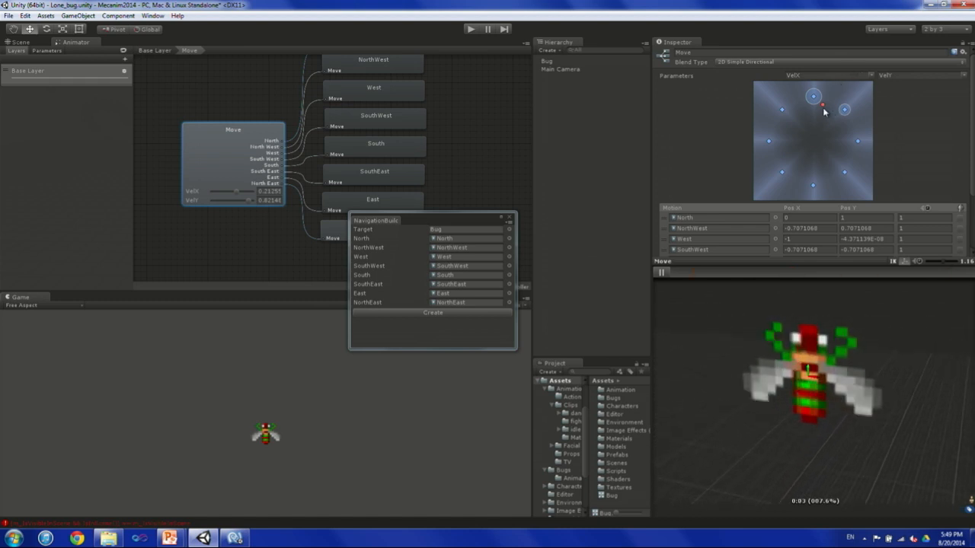
left_click_drag(821, 105, 812, 124)
left_click_drag(753, 393, 779, 371)
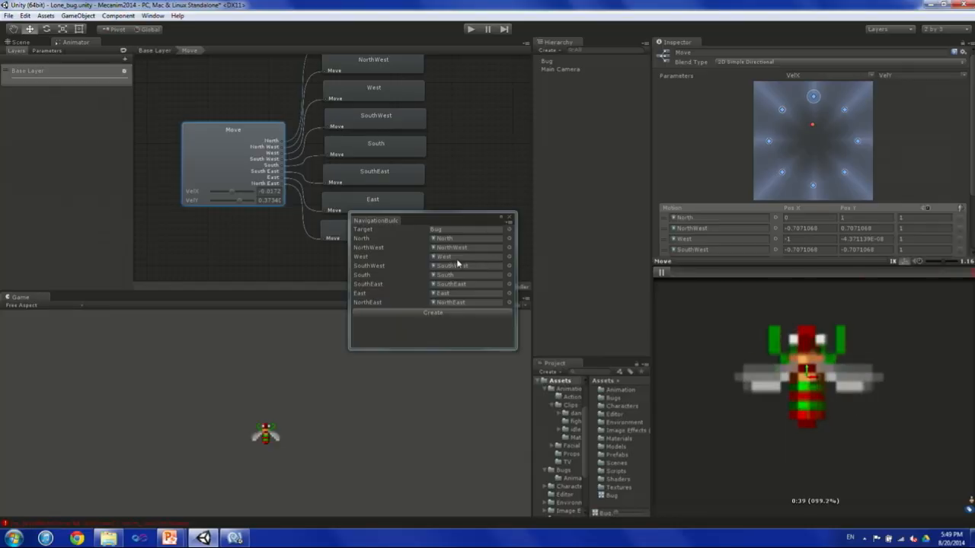
Switch to MonoDevelop and review the NavigationBuilder direction values and the line adding each clip to the blend tree.
left_click(234, 538)
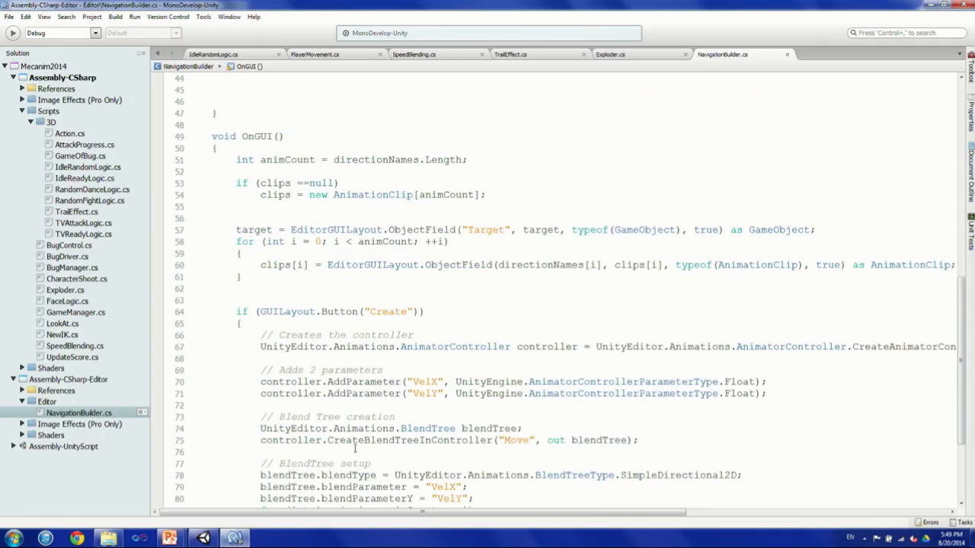
scroll(309, 416, "up", 17)
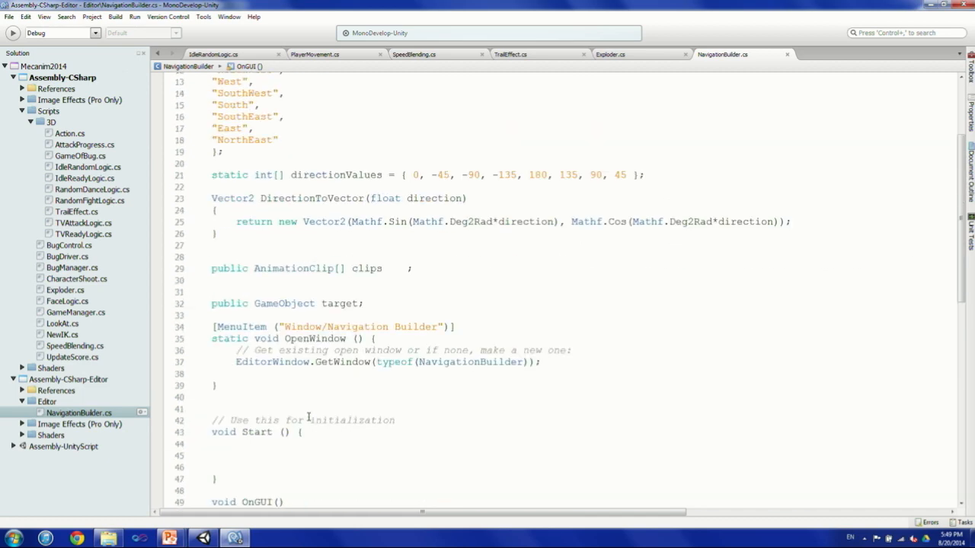
scroll(309, 417, "down", 17)
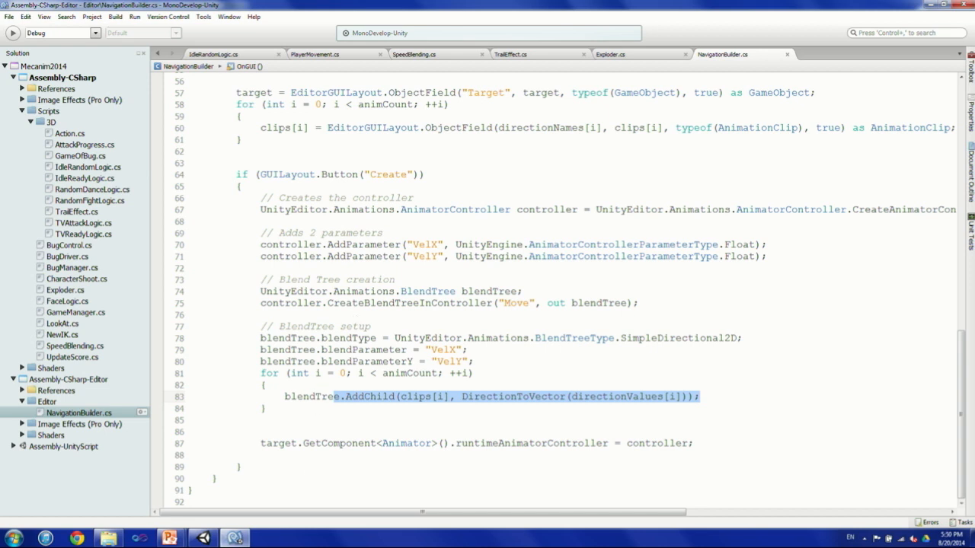
Switch back to Unity and open the A Game of Bug scene from the Scenes folder.
mouse_move(230, 539)
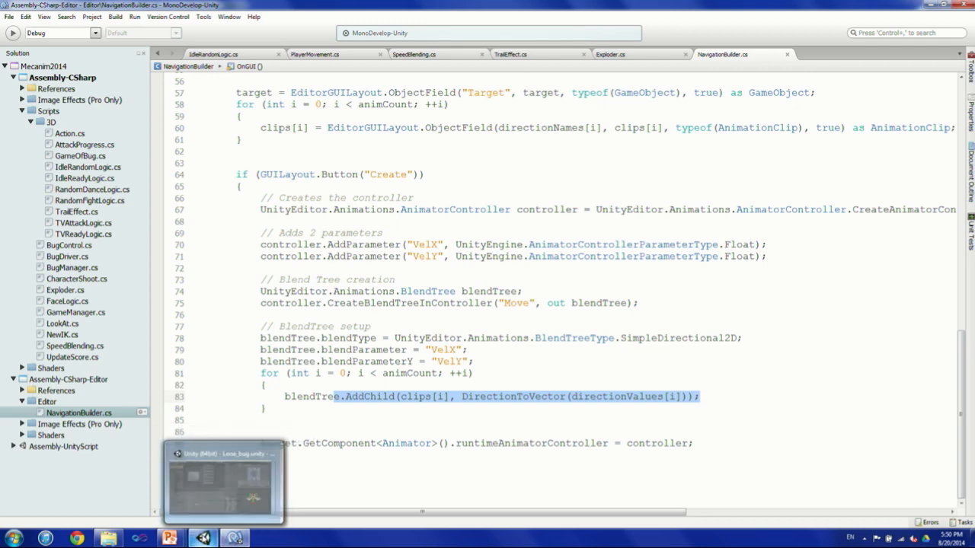
left_click(204, 539)
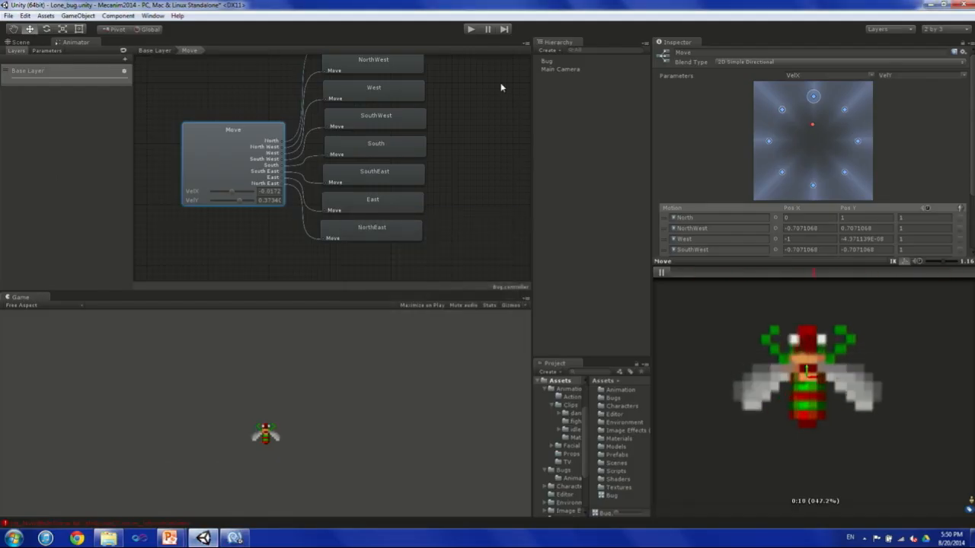
scroll(568, 494, "down", 4)
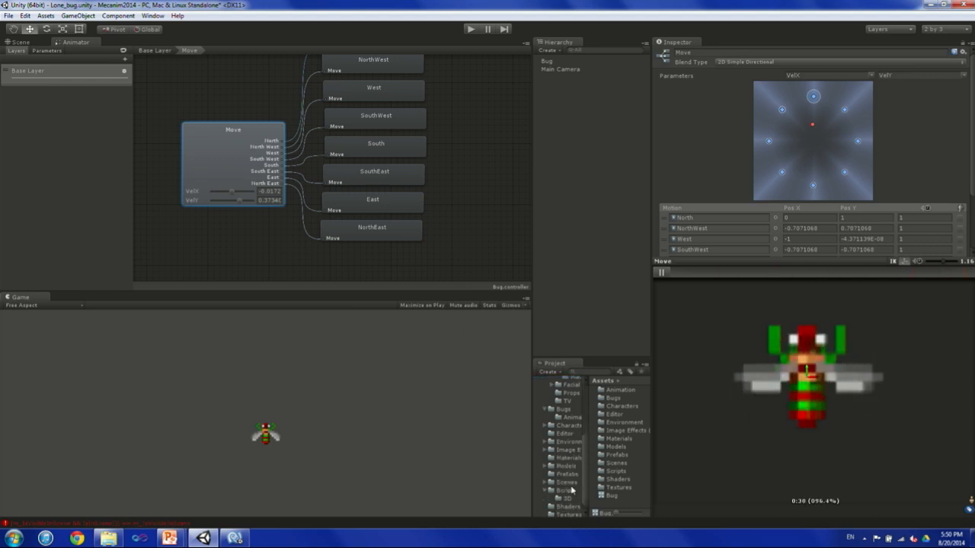
left_click(567, 483)
double_click(623, 397)
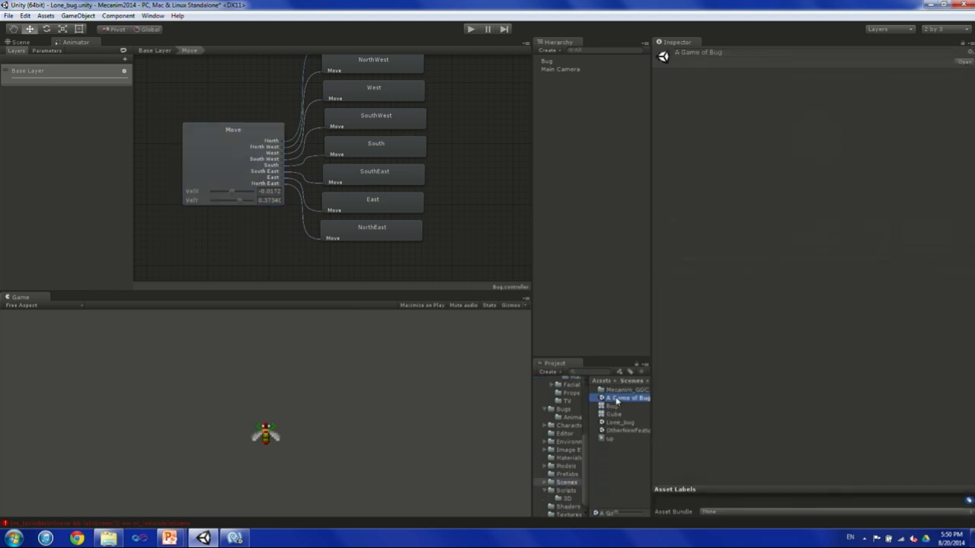
left_click(524, 288)
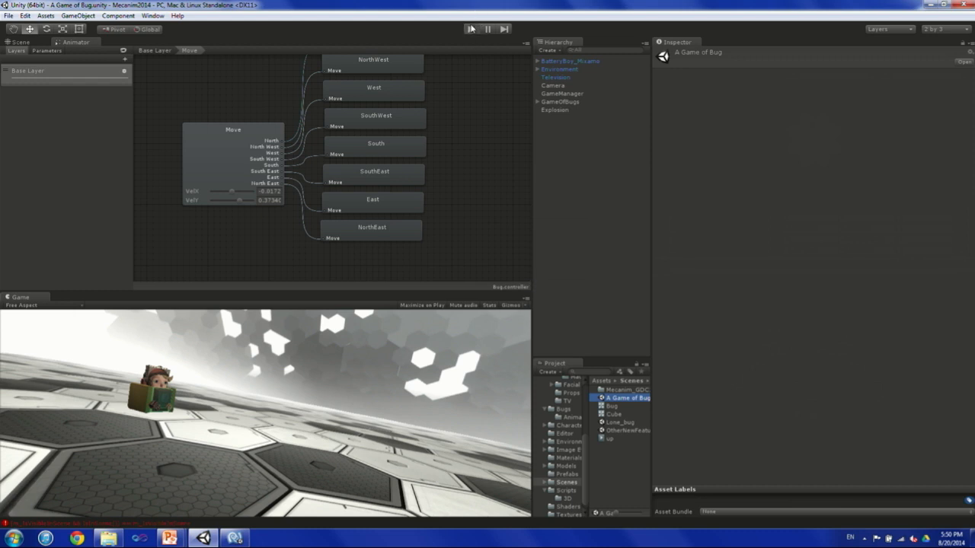
Play the scene, turn on Game Of Bug for the GameManager, and enlarge the Game view.
left_click(470, 29)
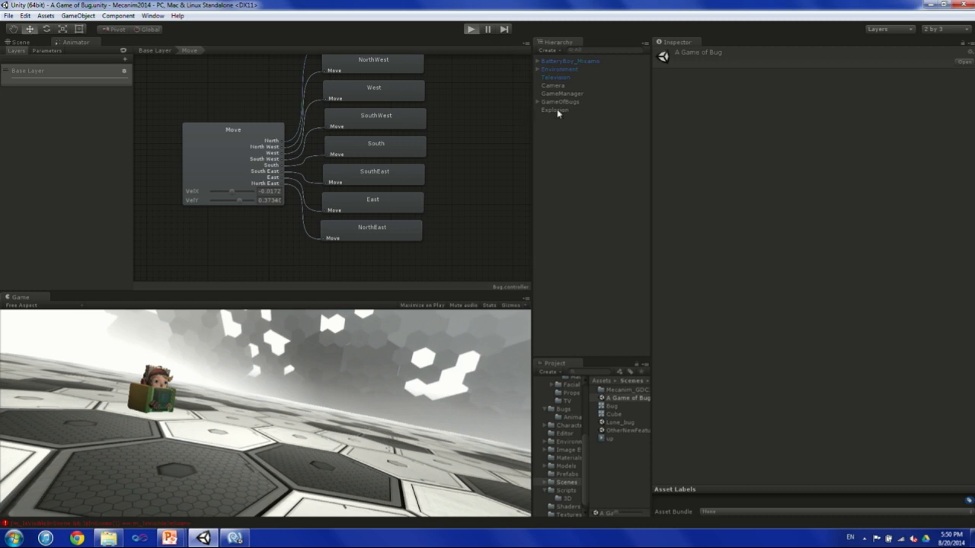
left_click(609, 104)
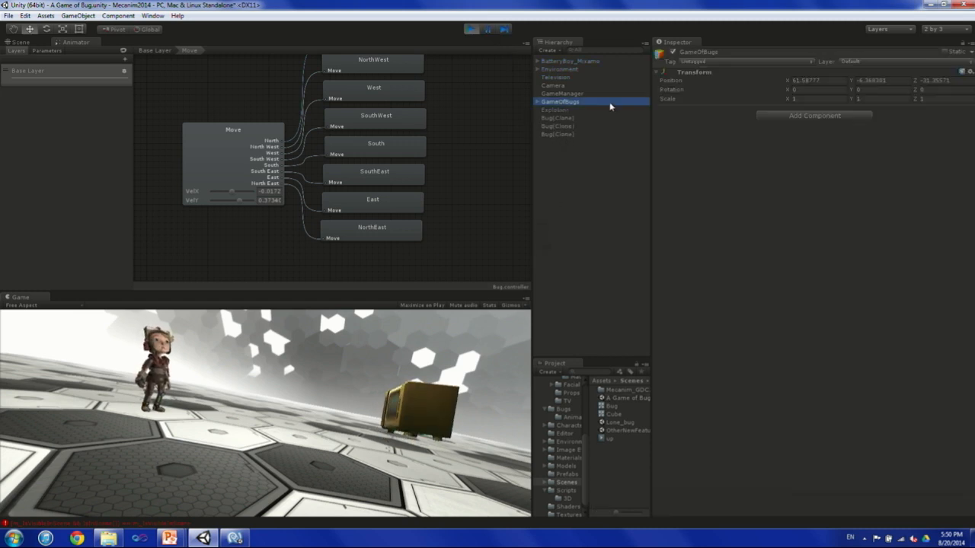
left_click(560, 92)
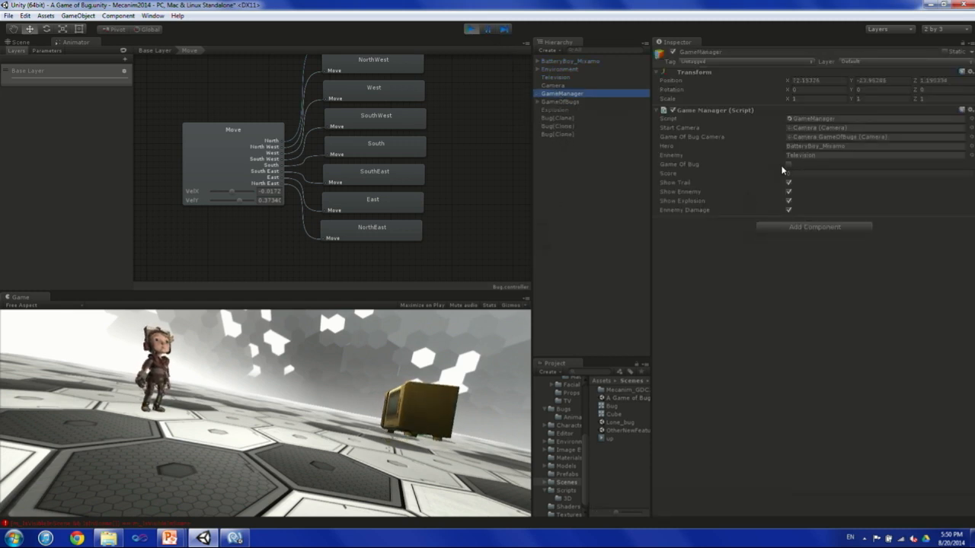
left_click(789, 165)
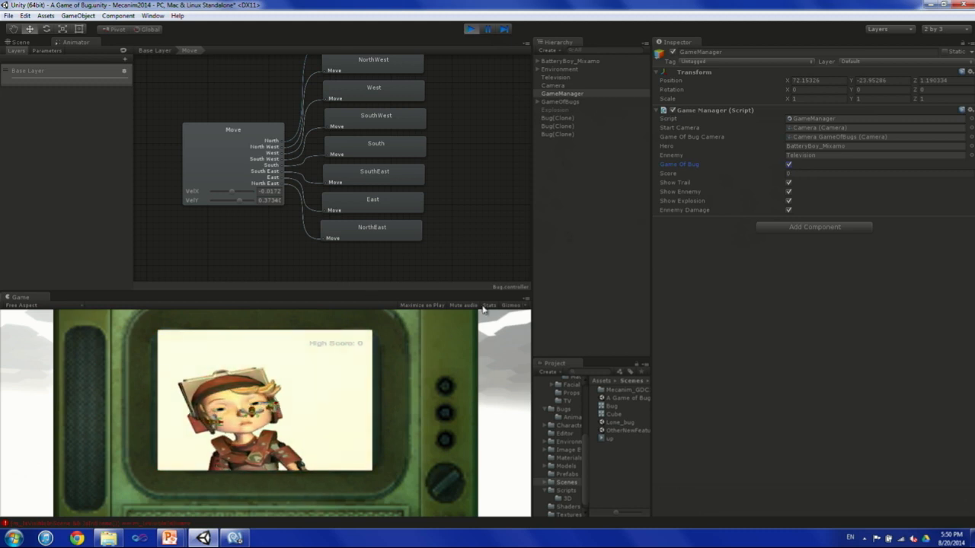
left_click_drag(479, 292, 488, 186)
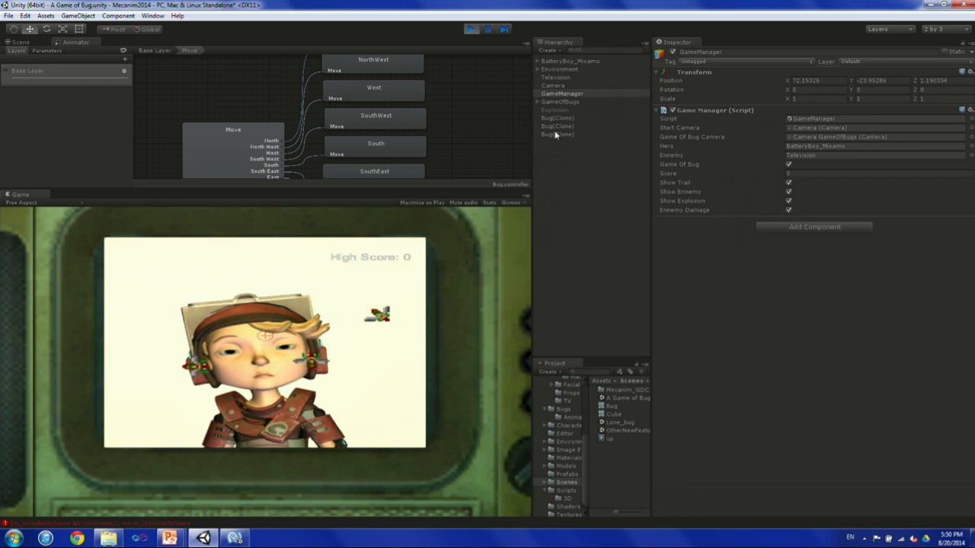
Select the first Bug(Clone), locate its Bug animator controller in the project, and locate its BugDriver script.
left_click(557, 118)
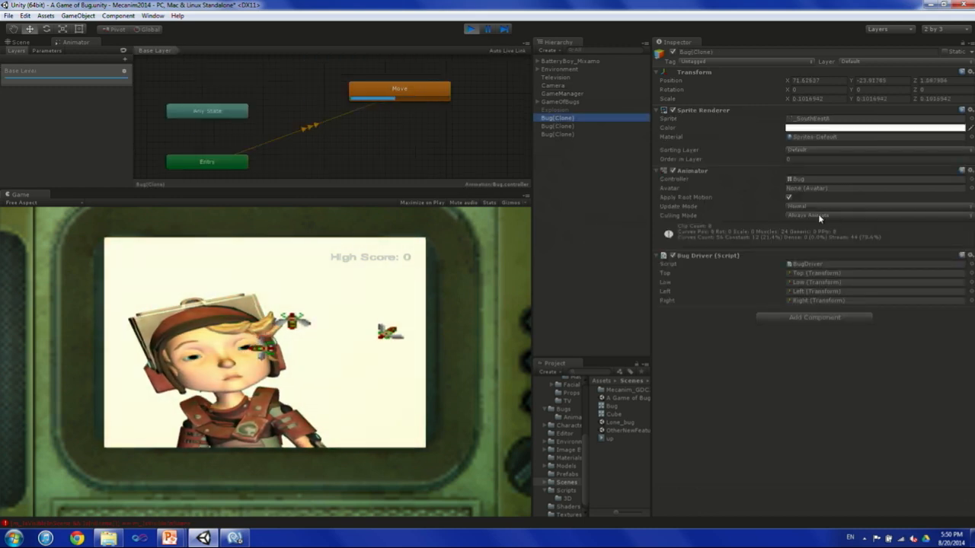
double_click(801, 178)
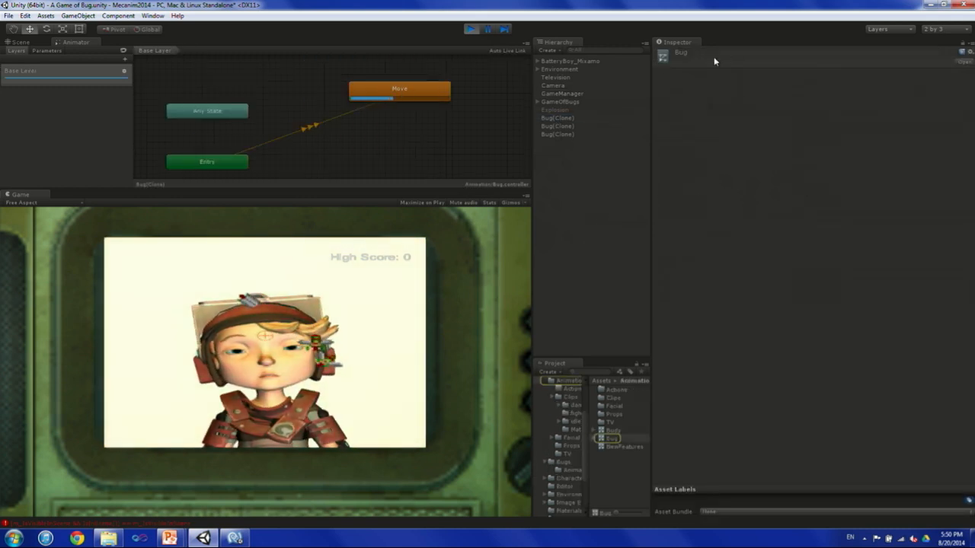
left_click(558, 118)
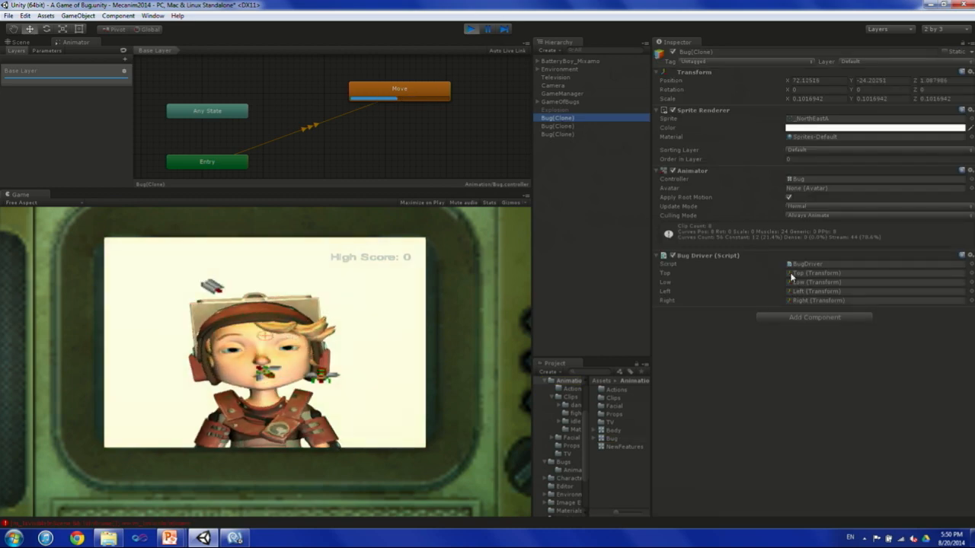
left_click(814, 264)
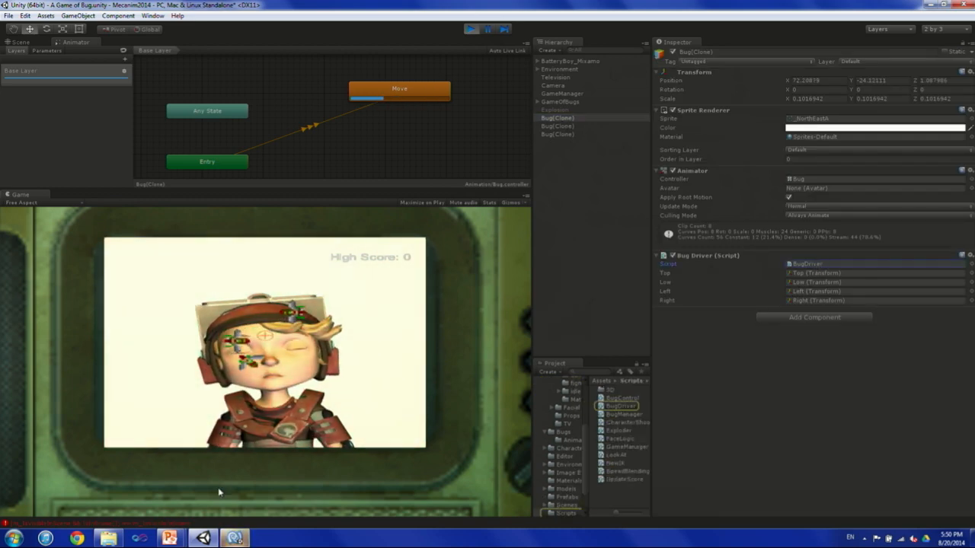
Switch to MonoDevelop and review the BugDriver FindTarget body and the lines setting the VelX and VelY animator parameters.
left_click(234, 538)
scroll(364, 303, "down", 6)
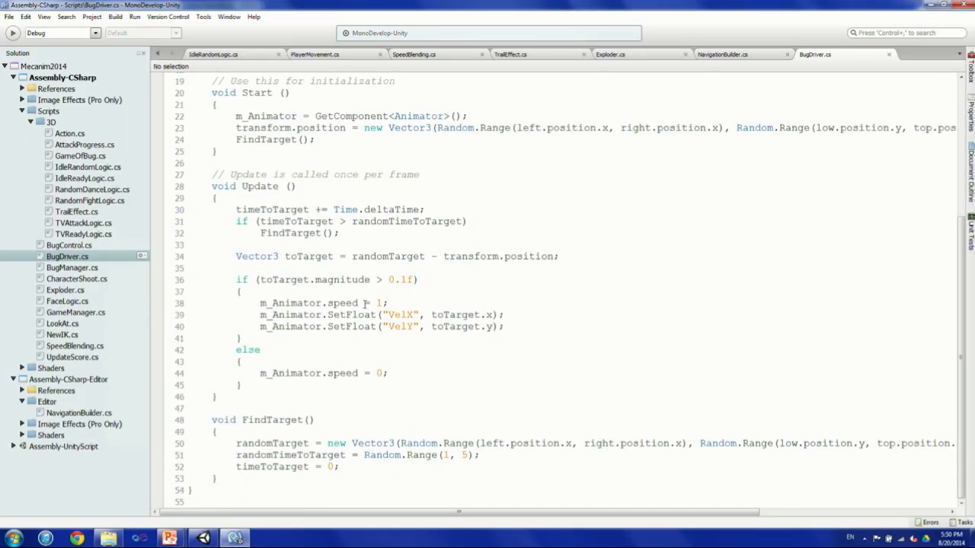
left_click_drag(236, 443, 449, 471)
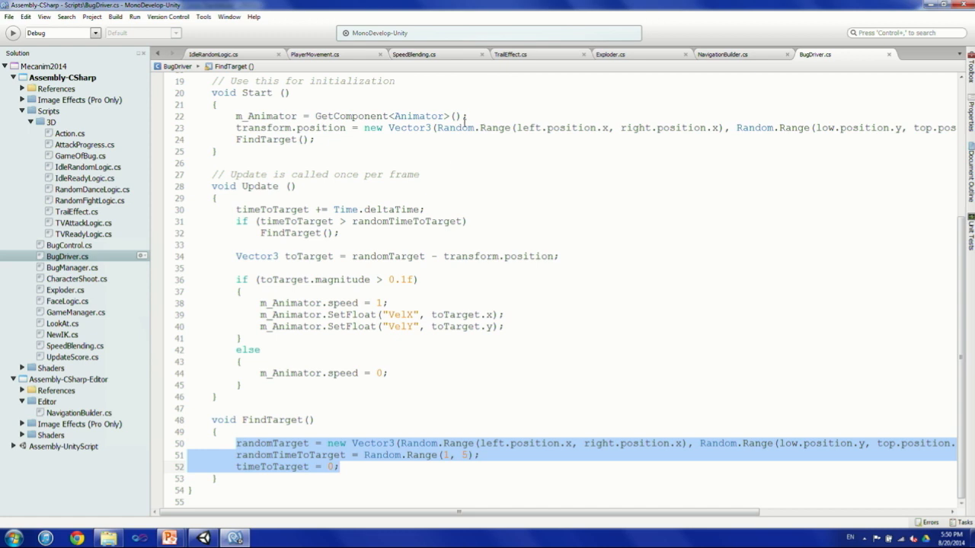
left_click_drag(261, 315, 547, 327)
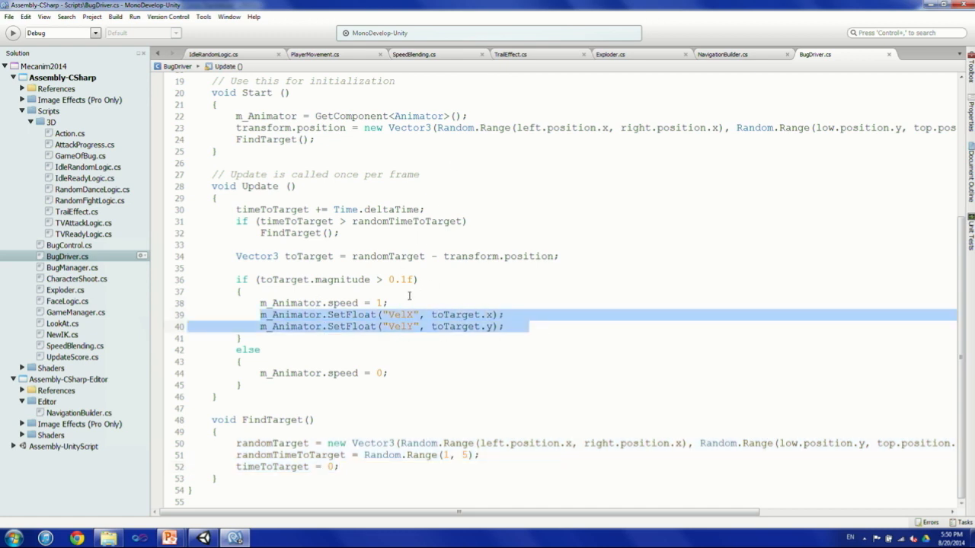
Switch back to Unity, widen the Game view, and display the Facial animator layer of BCHAR_Rig_2d under GameOfBugs.
key("alt+Tab")
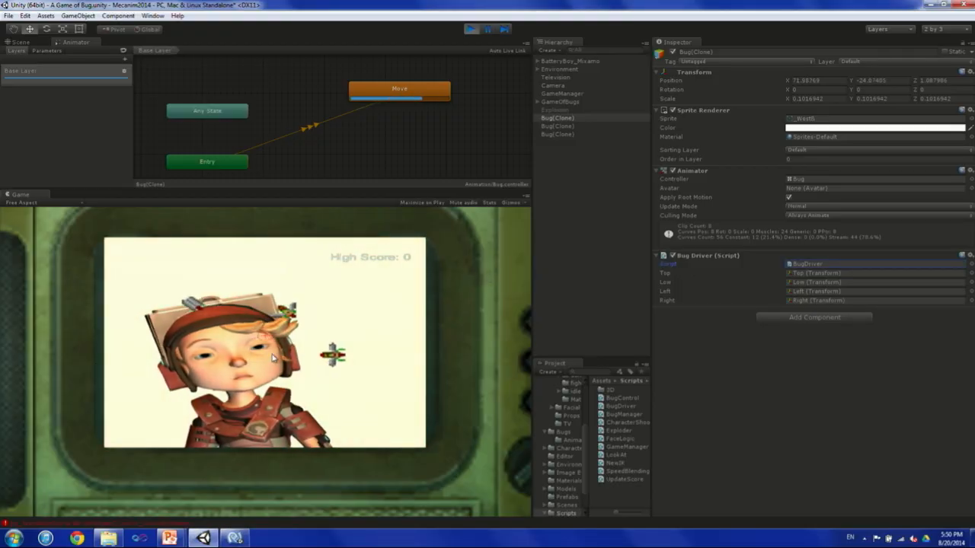
left_click_drag(533, 314, 673, 318)
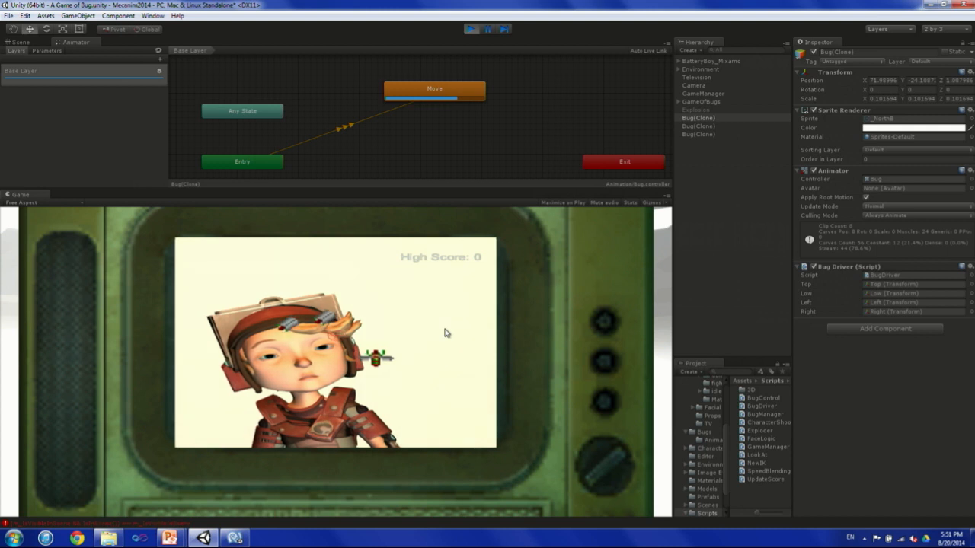
left_click(678, 102)
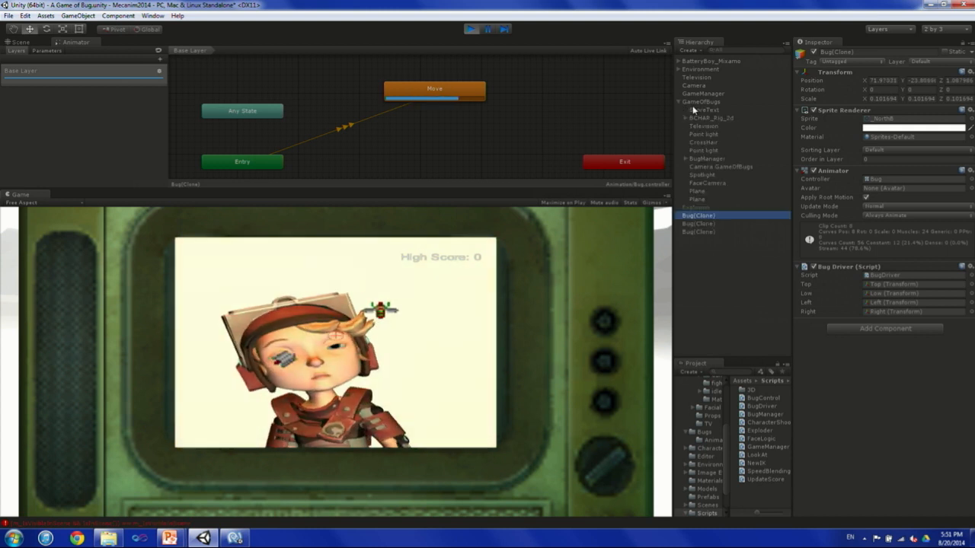
left_click(704, 118)
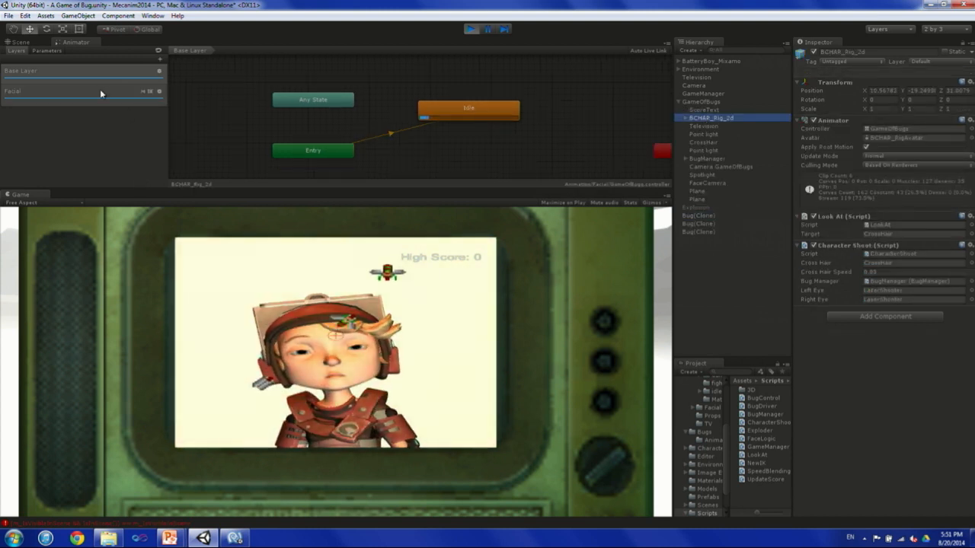
left_click(100, 90)
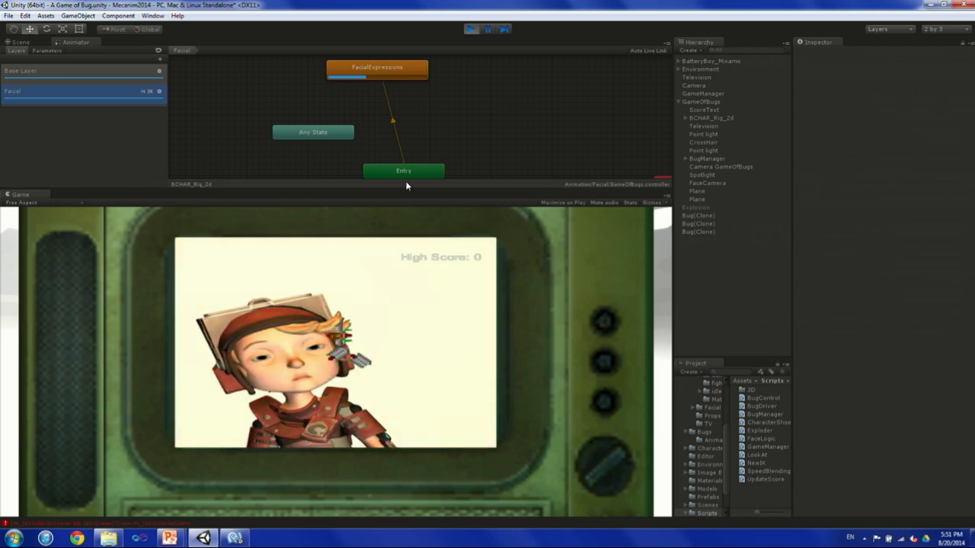
Stop the scene, make the Animator view taller and the Hierarchy wider, and select BCHAR_Rig_2d.
key("ctrl+p")
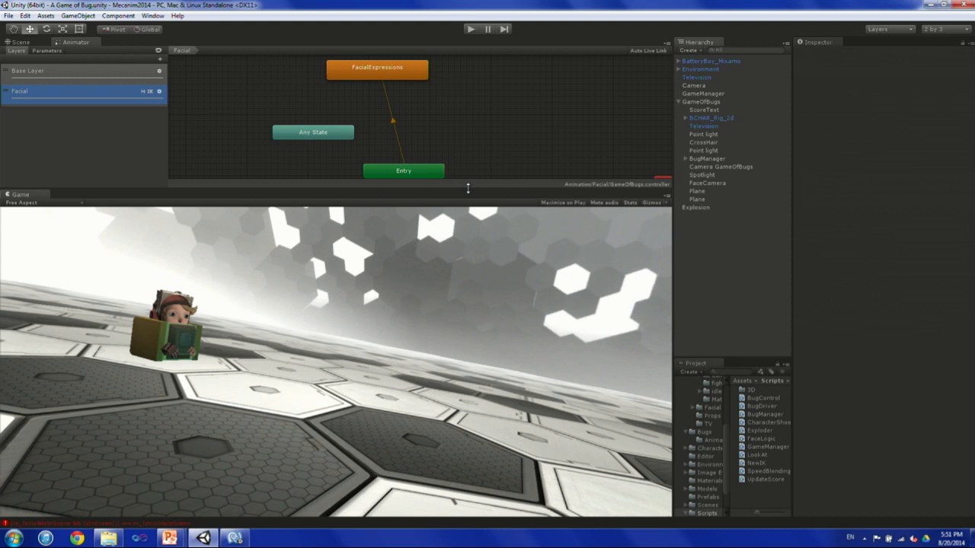
left_click_drag(472, 186, 456, 226)
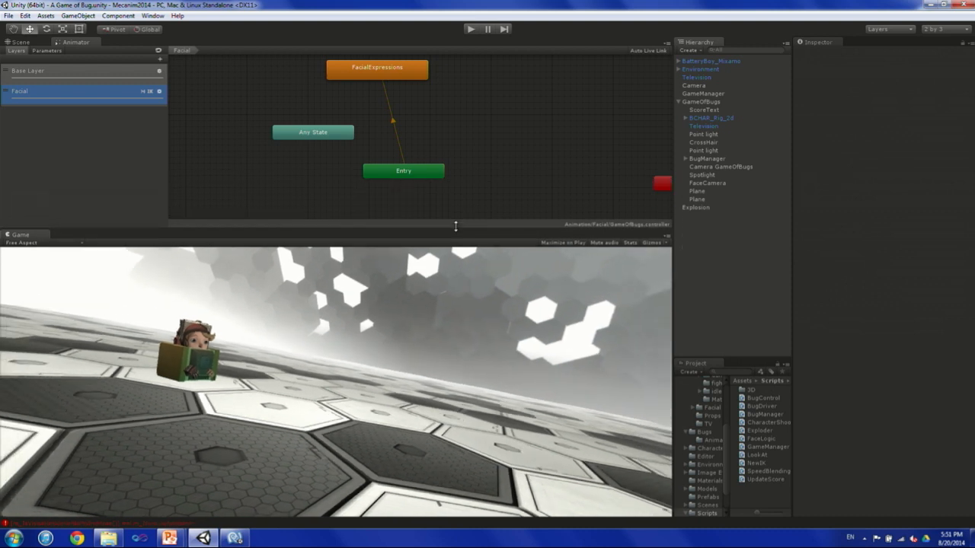
left_click(702, 101)
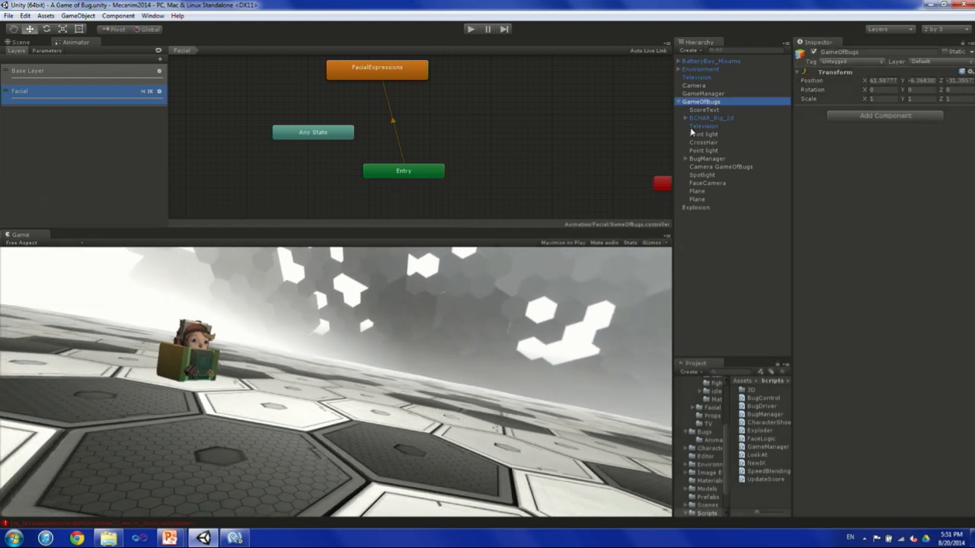
left_click_drag(673, 131, 563, 131)
left_click(598, 118)
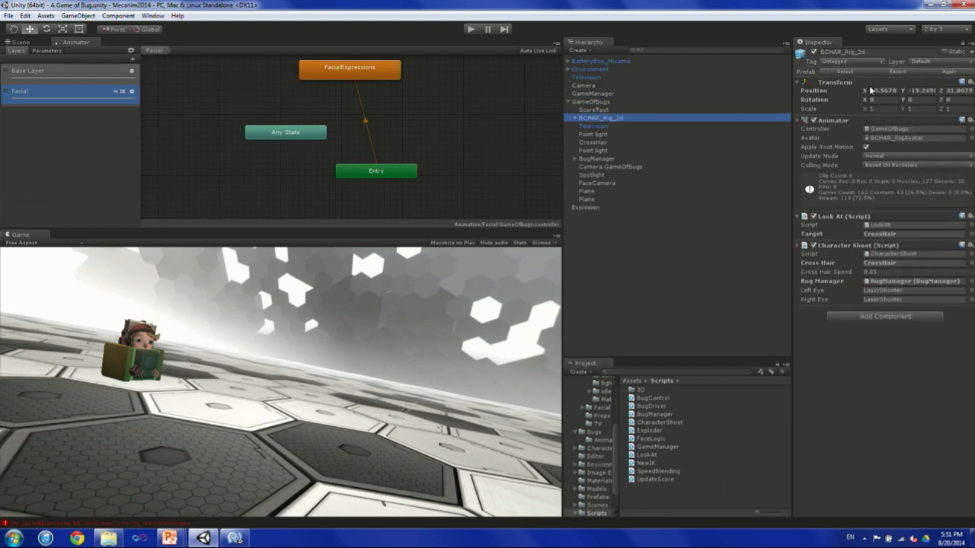
Select BatteryBoy_Head under BodyMeshes and temporarily widen the Inspector to read its facial blend shape names.
left_click(575, 118)
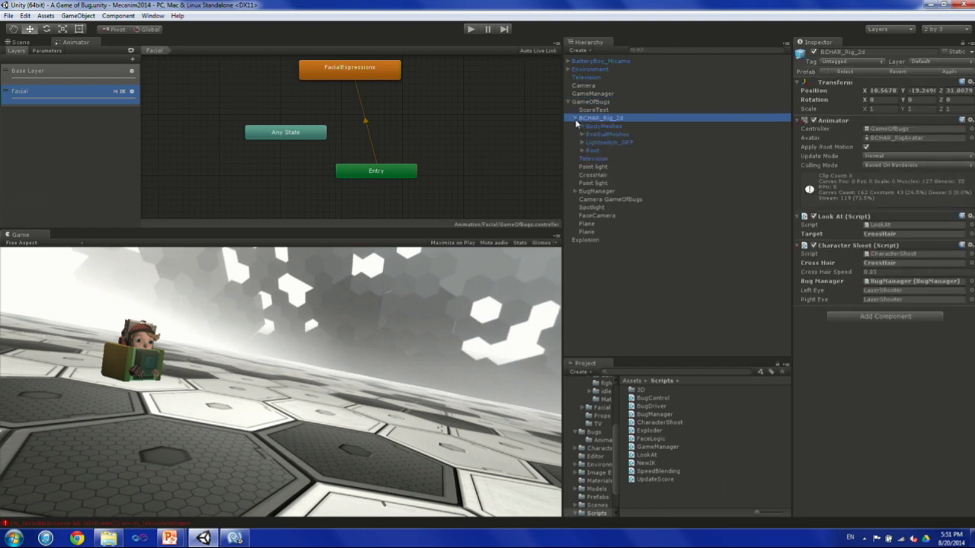
left_click(598, 126)
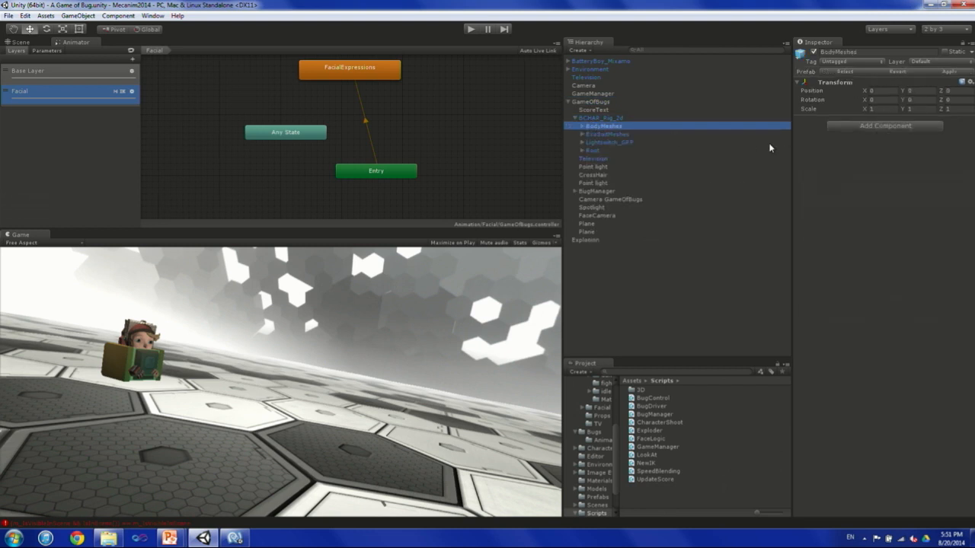
left_click(582, 126)
left_click(621, 135)
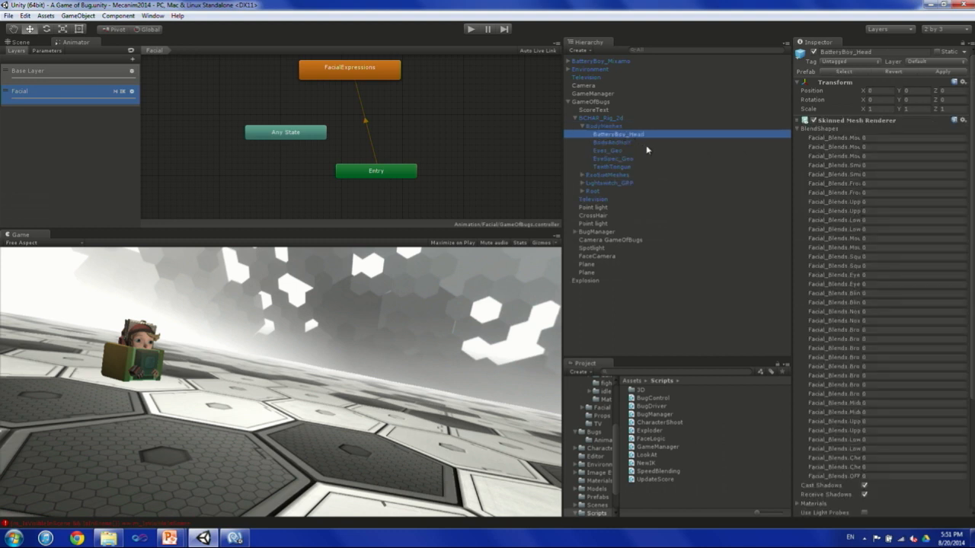
left_click_drag(789, 162, 640, 161)
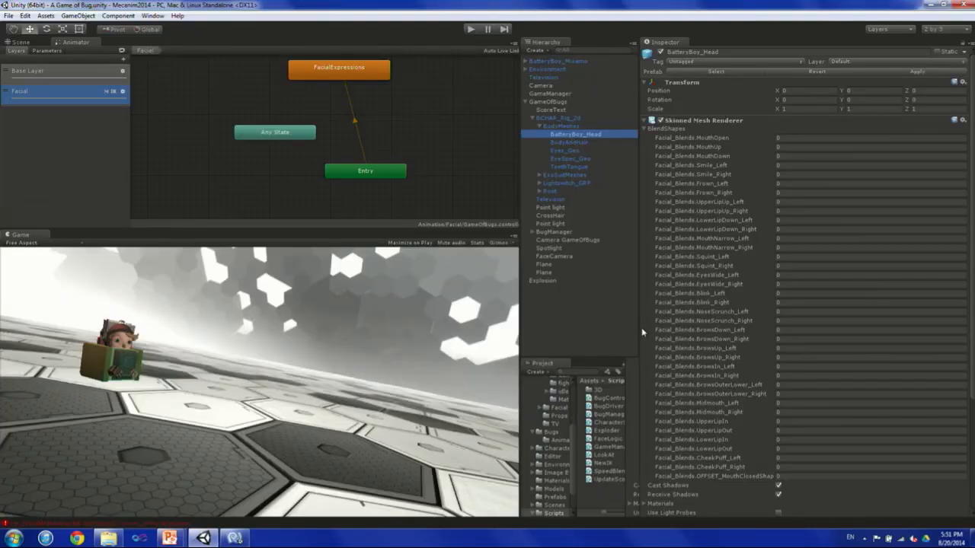
left_click_drag(642, 332, 733, 332)
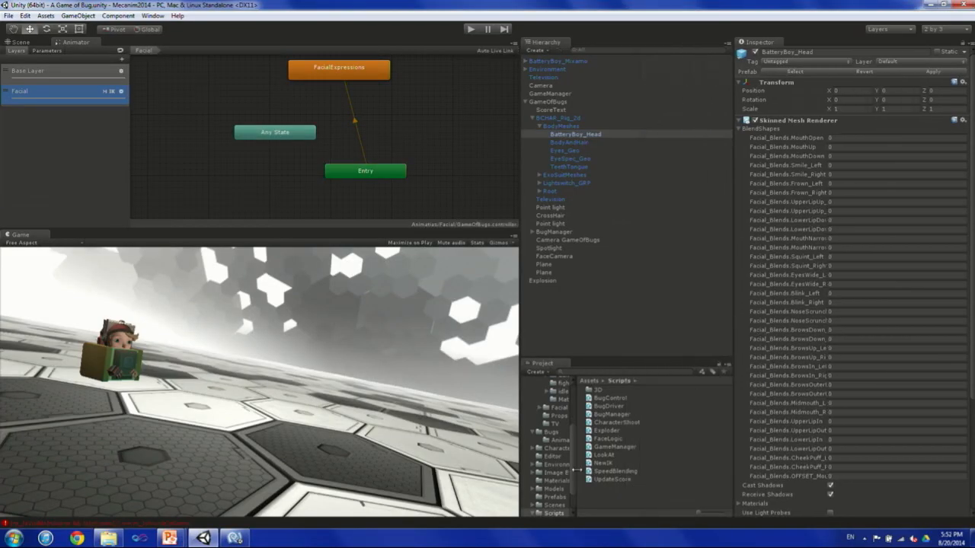
Widen the Project folder tree and open the Facial folder inside Animation.
left_click_drag(576, 471, 624, 472)
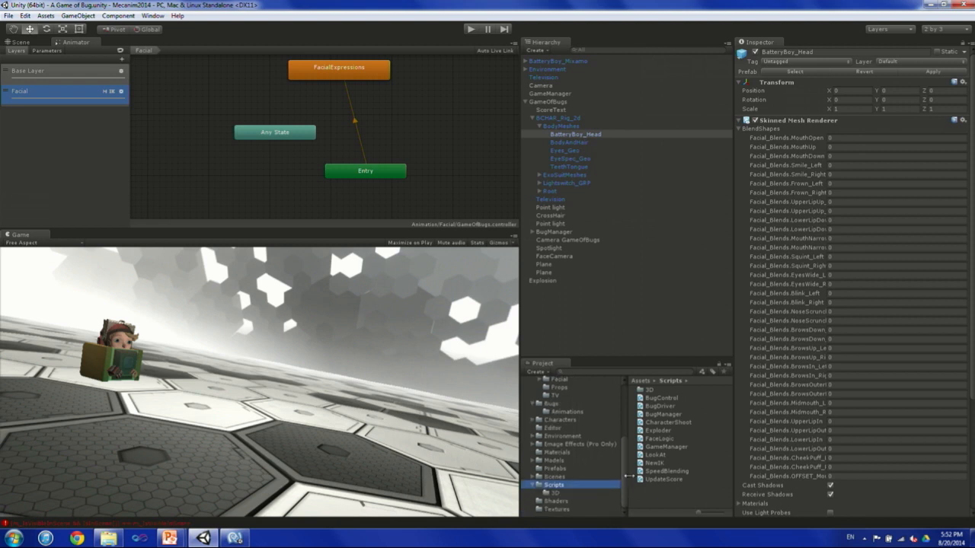
scroll(558, 480, "up", 5)
left_click(560, 414)
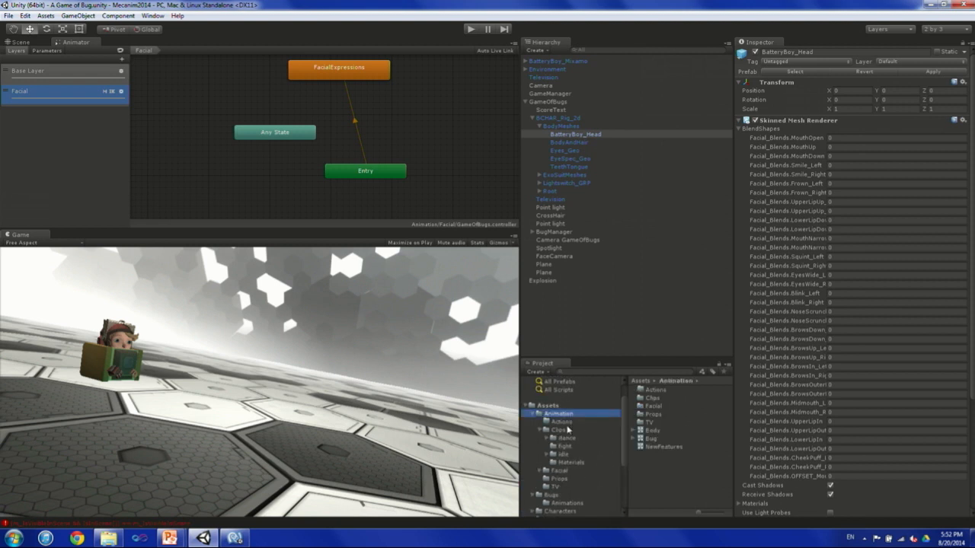
left_click(560, 471)
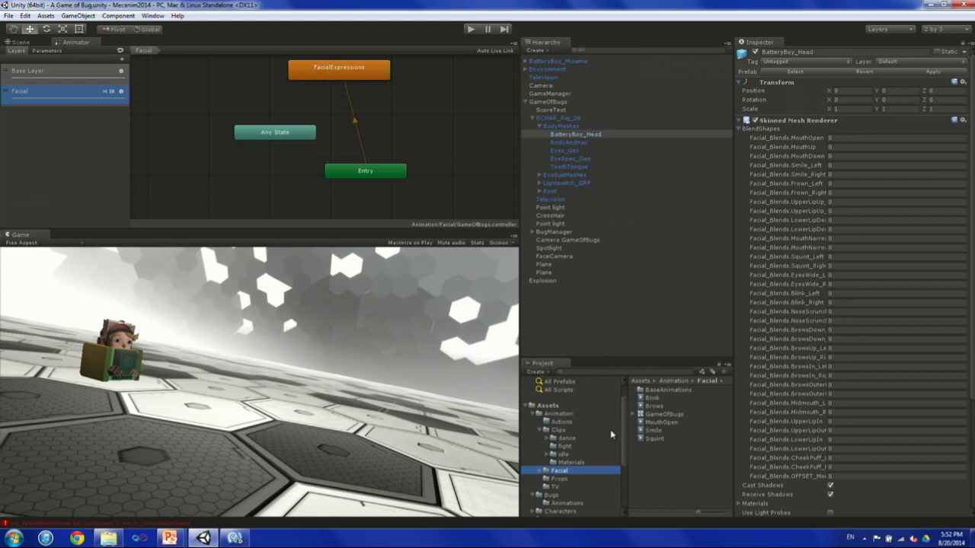
Preview the Blink clip on the BCHAR_Rig_2d model in an enlarged preview, viewed close up from the front.
left_click(651, 397)
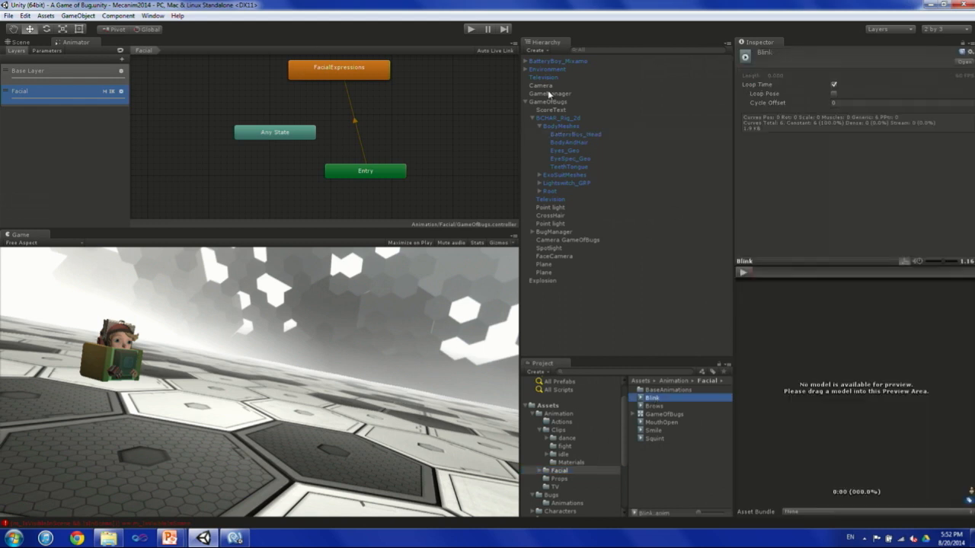
left_click_drag(560, 119, 964, 386)
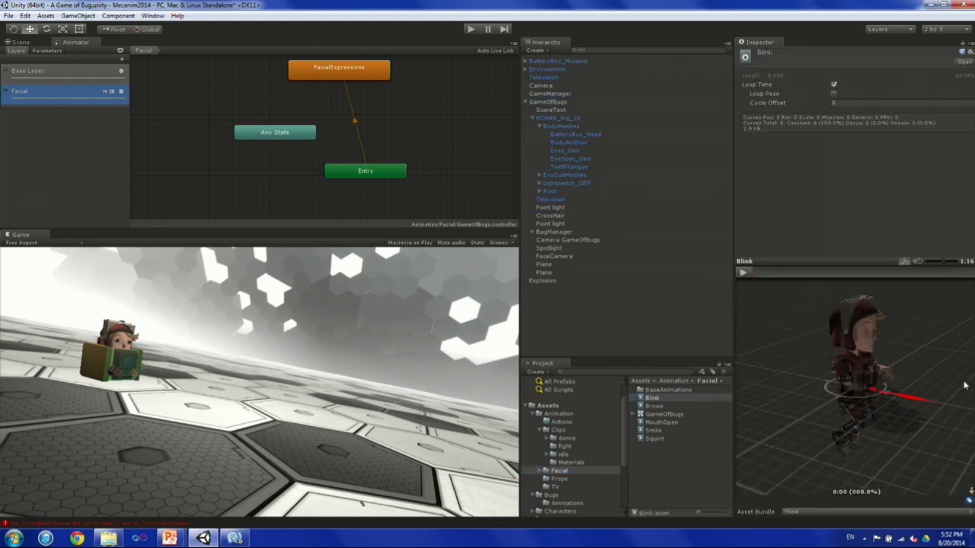
left_click_drag(917, 329, 834, 177)
scroll(831, 341, "up", 3)
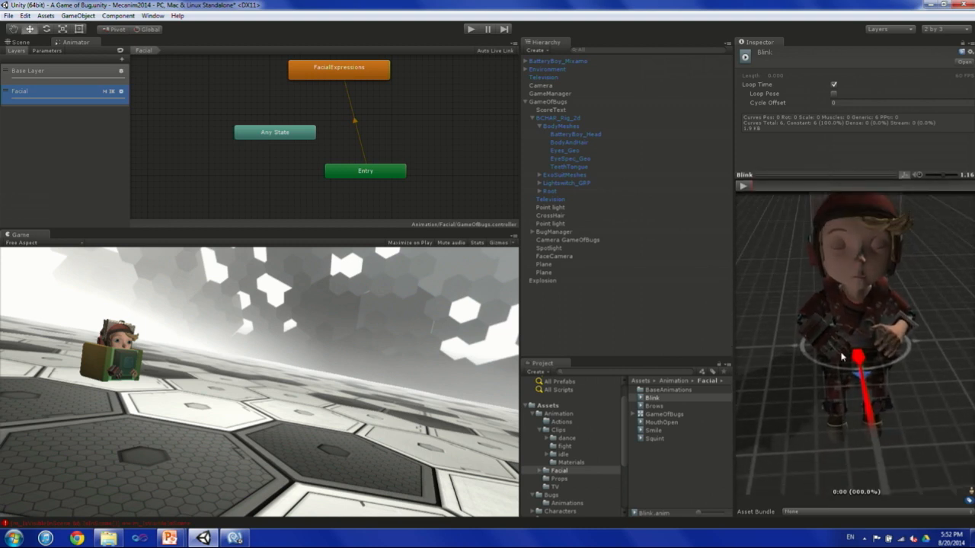
Preview the Brows, MouthOpen and Smile clips on the character, viewing the face close up.
left_click(656, 408)
scroll(880, 372, "up", 4)
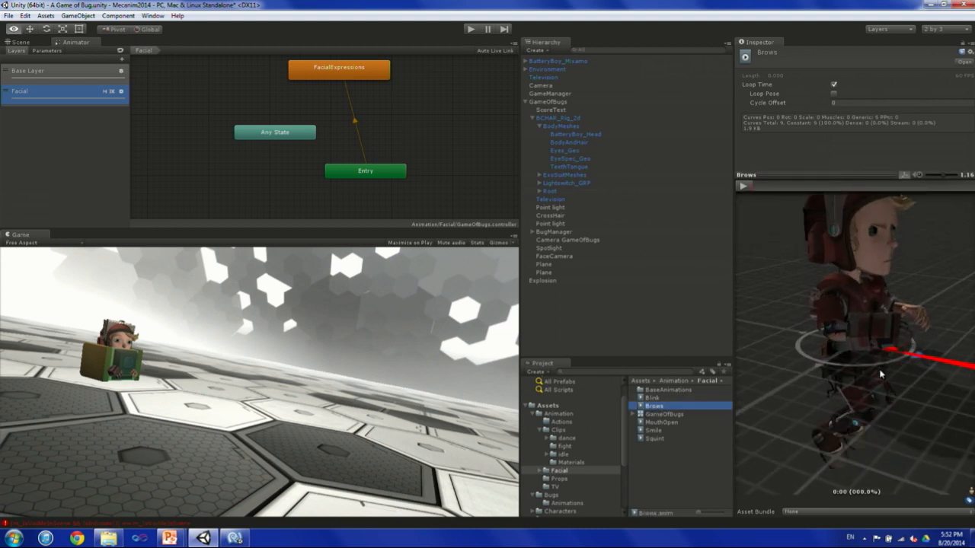
left_click_drag(881, 372, 763, 361)
left_click(656, 422)
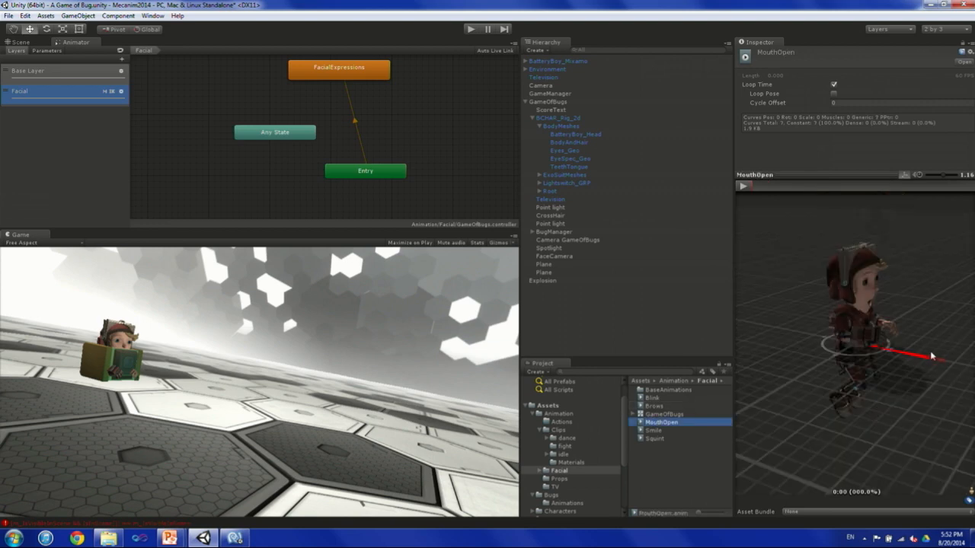
left_click(653, 431)
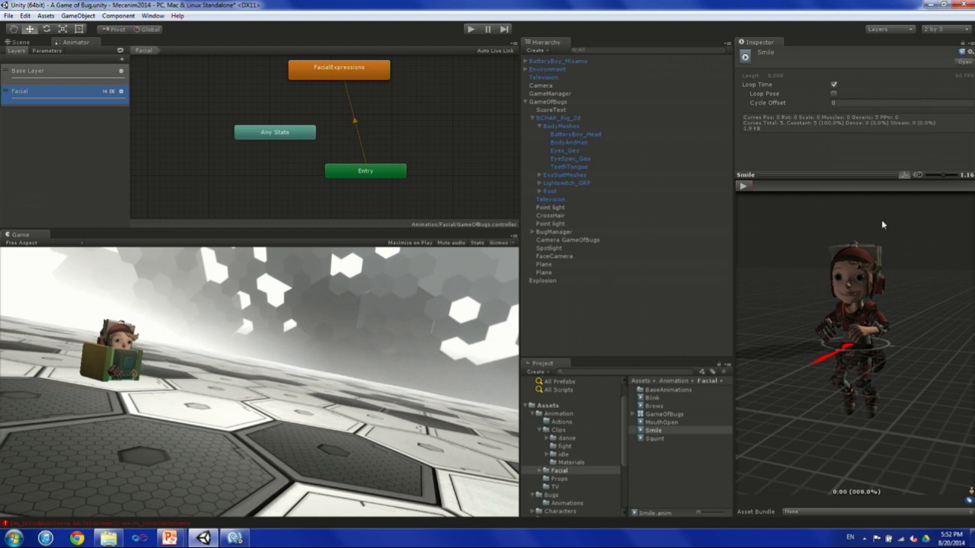
scroll(878, 308, "up", 5)
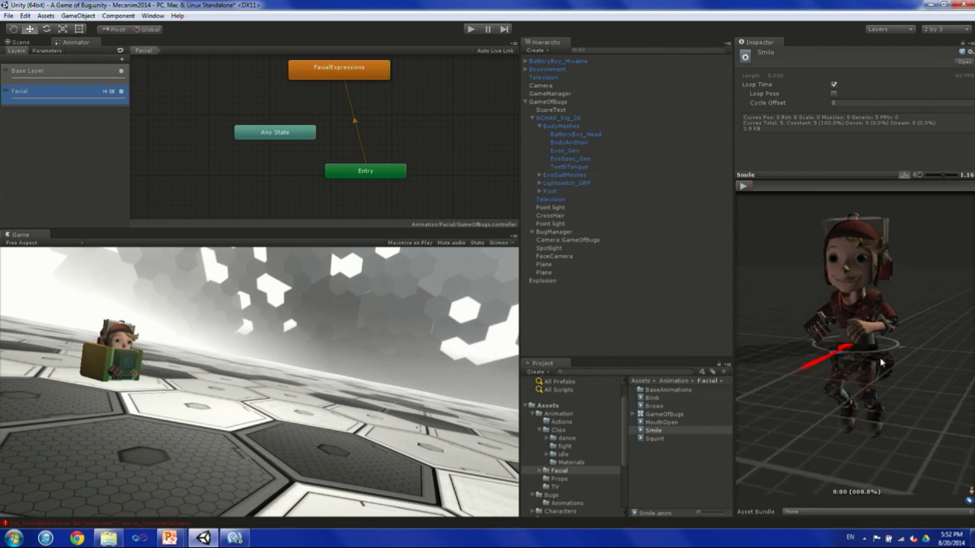
Open the Animation window with BCHAR_Rig_2d selected and switch the displayed clip from Idle to Blink.
left_click(152, 15)
left_click(182, 140)
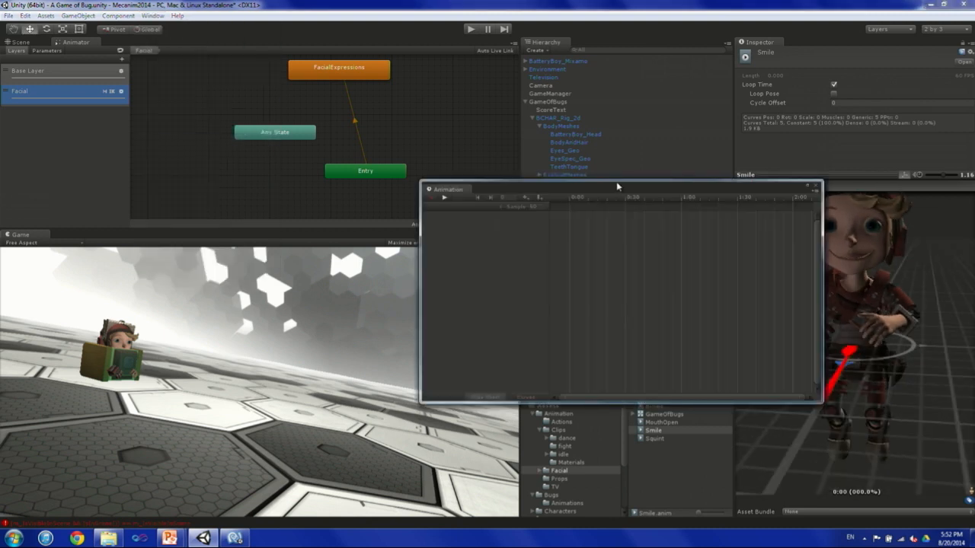
left_click_drag(615, 192, 492, 128)
left_click(657, 423)
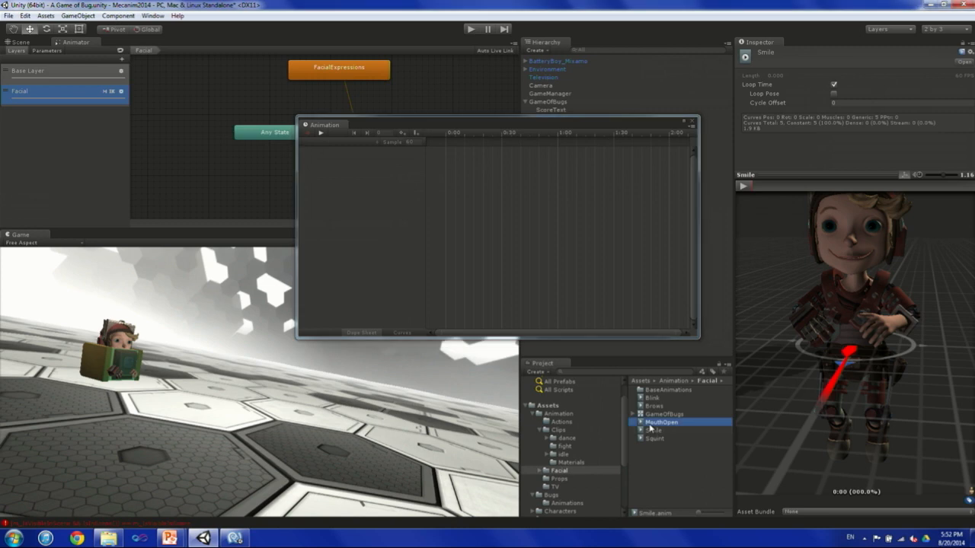
left_click_drag(563, 122, 571, 173)
left_click(569, 119)
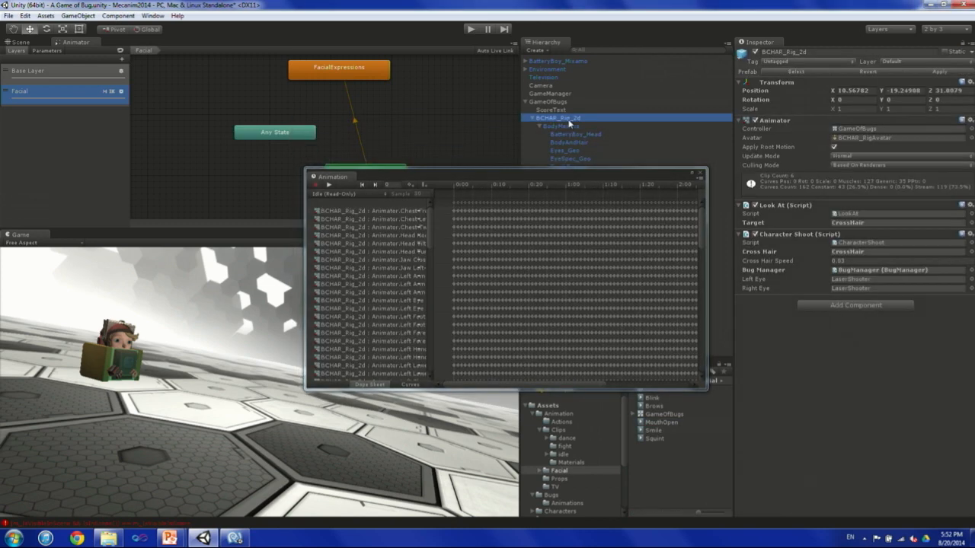
left_click(351, 196)
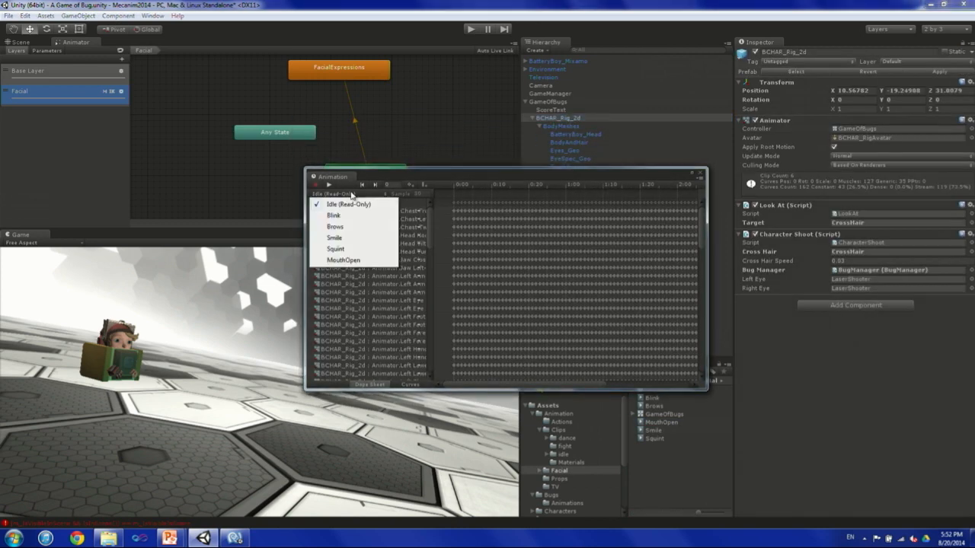
left_click(341, 217)
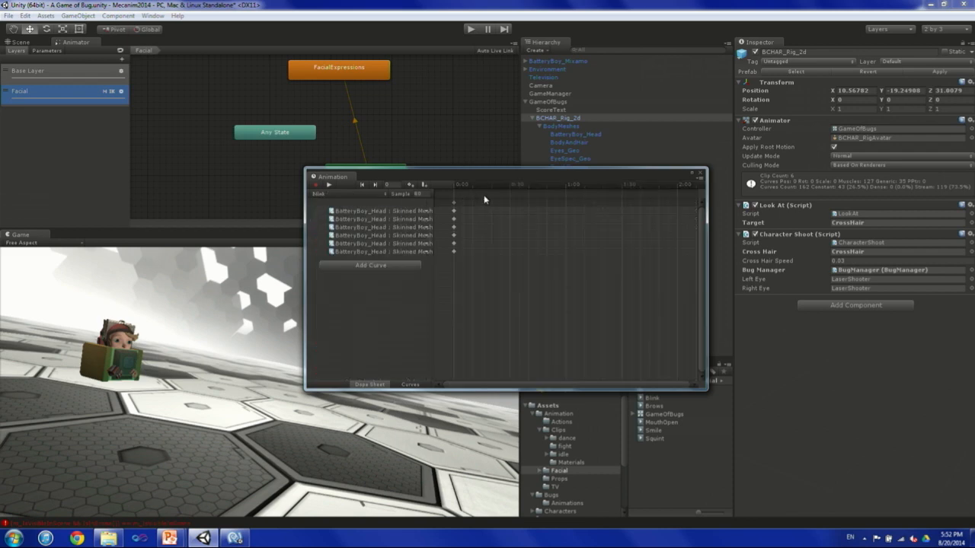
Examine the Blink clip's BatteryBoy_Head blend shape properties as curves, selecting the first five together, and close the Animation window.
left_click(410, 385)
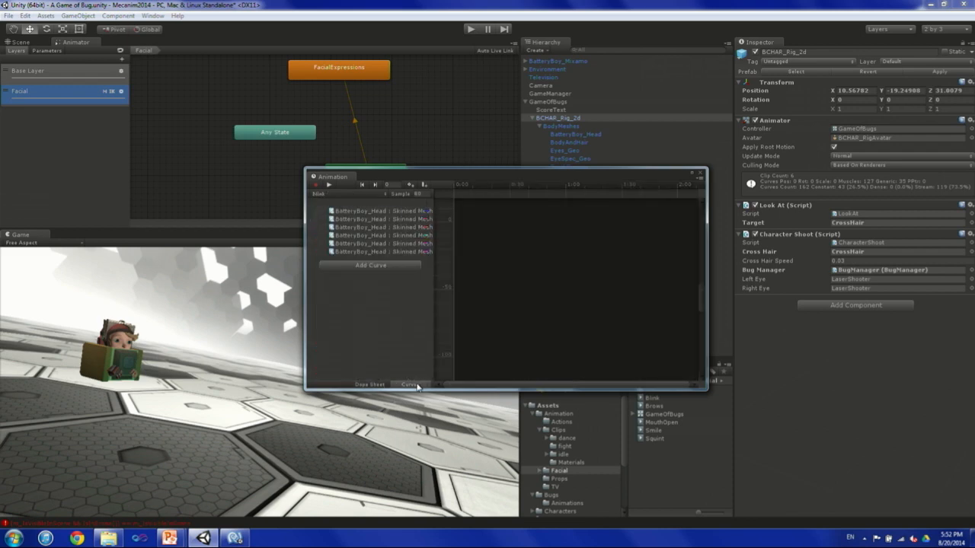
left_click(402, 211)
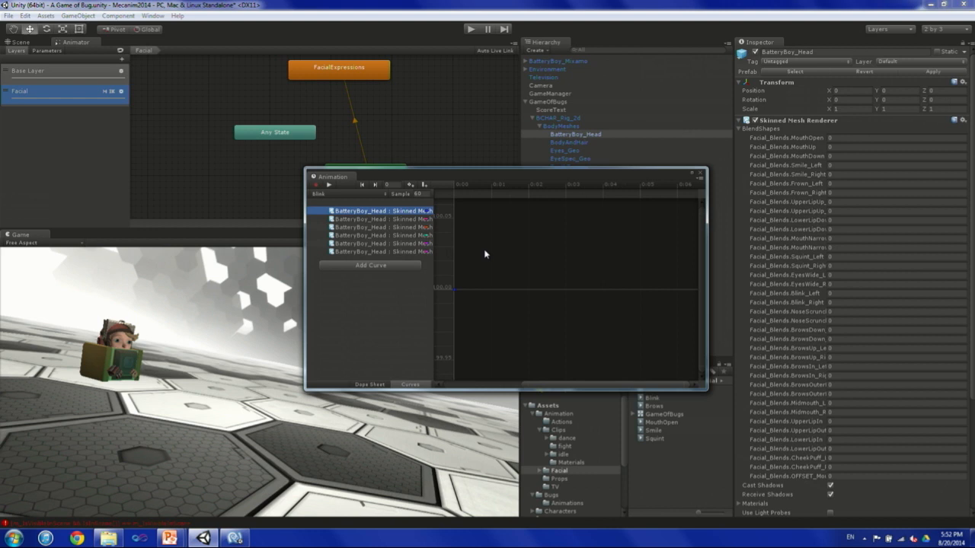
left_click(362, 244, "shift")
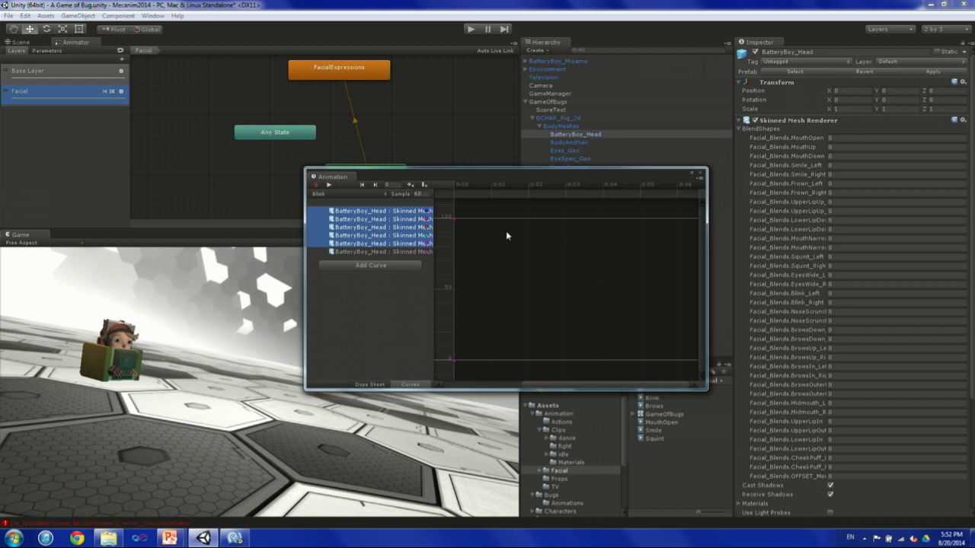
left_click(701, 175)
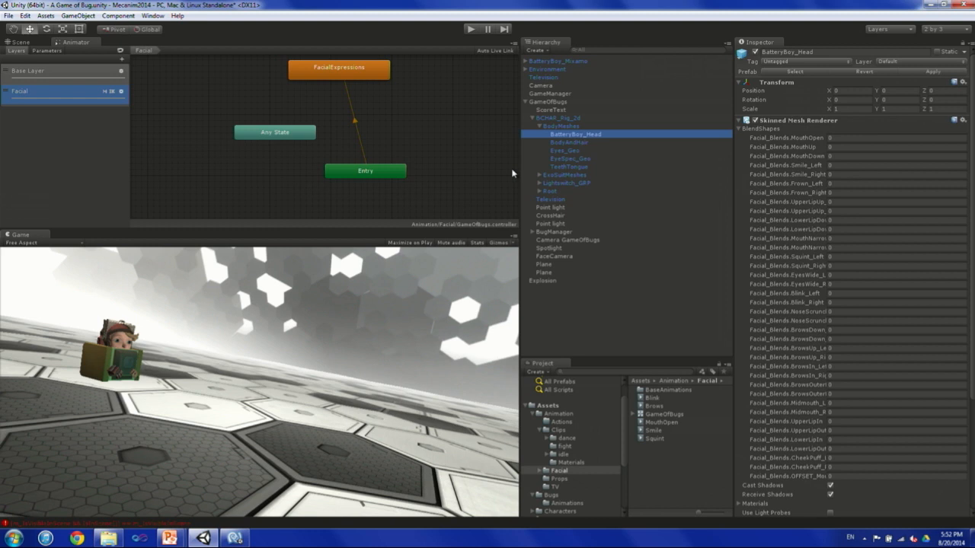
Open the blend tree of the FacialExpressions state and examine its motion list and blend type options, keeping Direct.
double_click(338, 67)
middle_click_drag(364, 105, 235, 87)
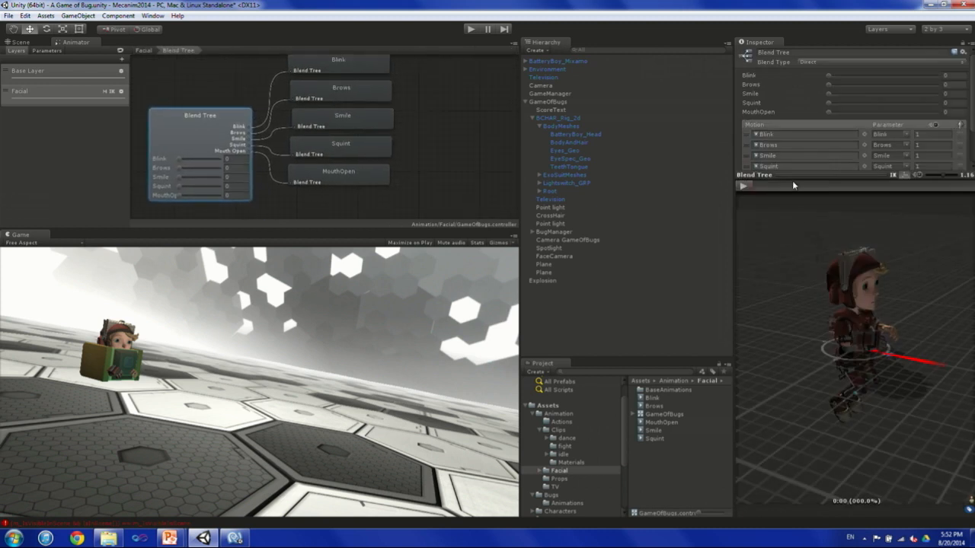
left_click_drag(793, 176, 794, 243)
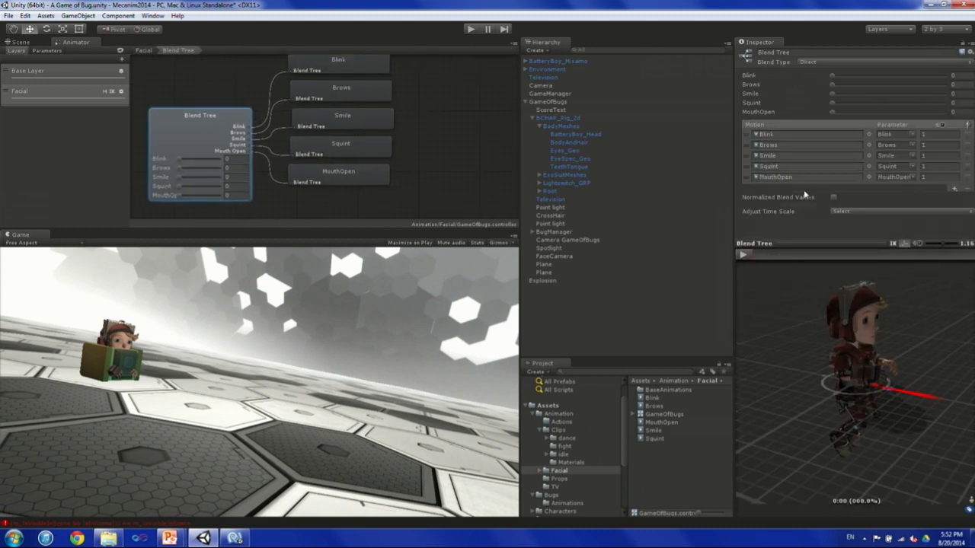
left_click(811, 64)
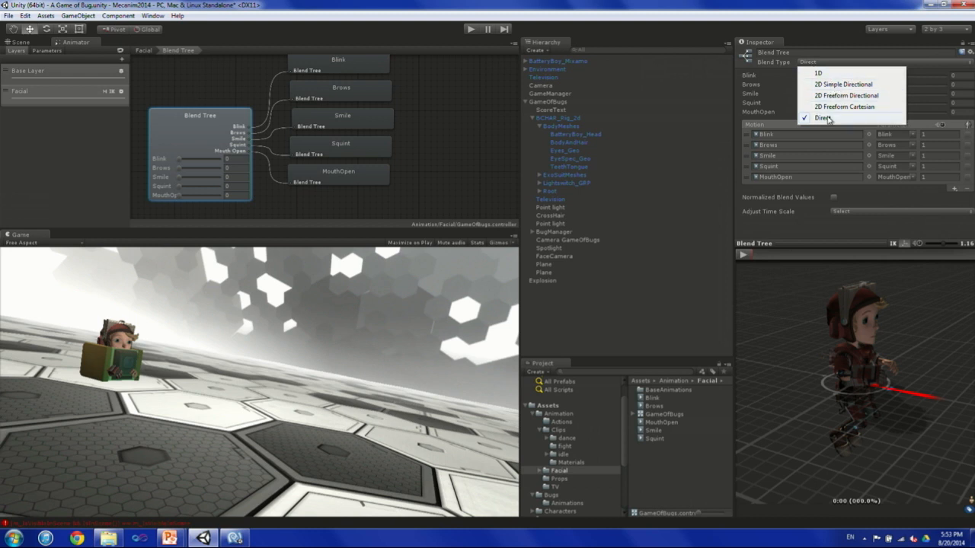
left_click(807, 3)
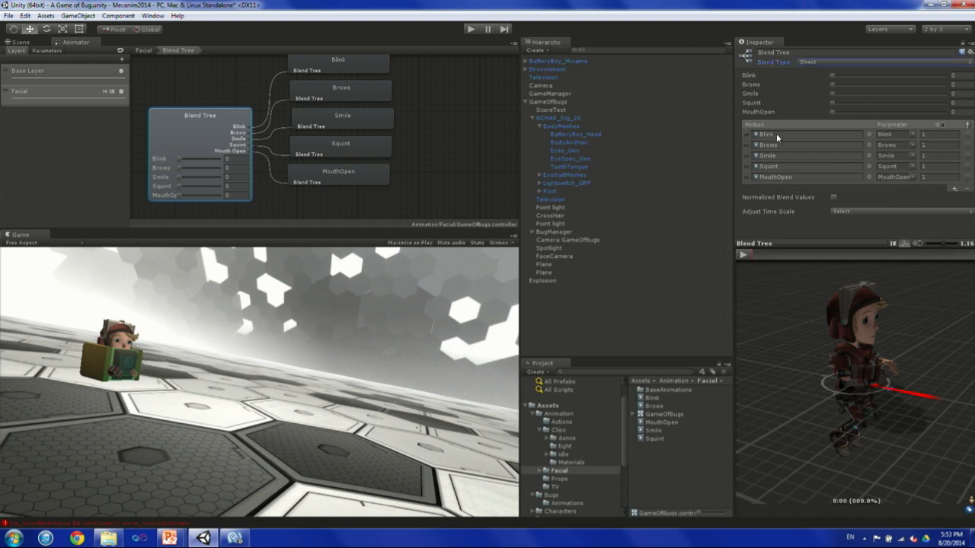
Widen the Inspector and play the blend tree preview with Blink at 0.22, framing the character's face close up from the front.
left_click_drag(734, 137, 602, 137)
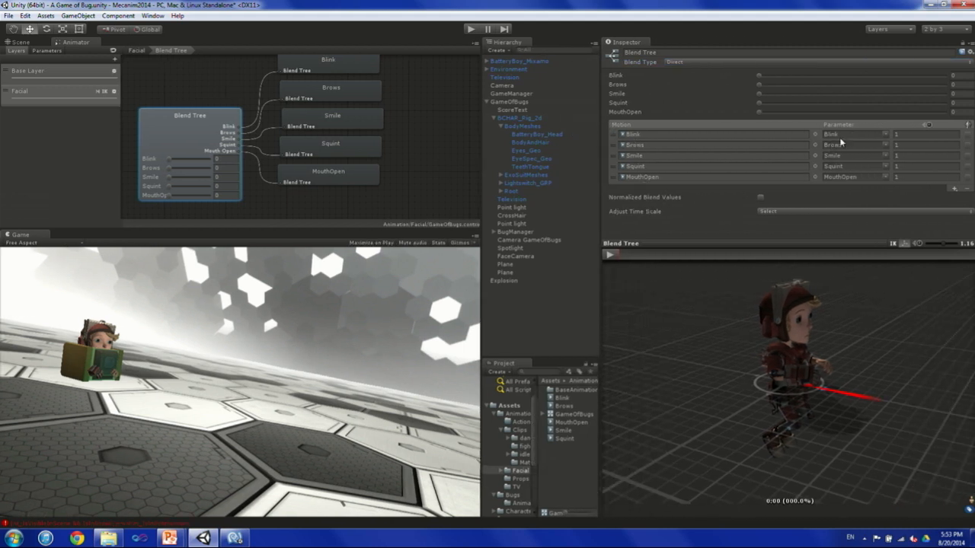
left_click(610, 256)
left_click_drag(676, 334, 647, 294, "alt")
mouse_move(168, 162)
left_mouse_down()
mouse_move(192, 160)
mouse_move(178, 160)
left_mouse_up()
scroll(801, 364, "up", 3)
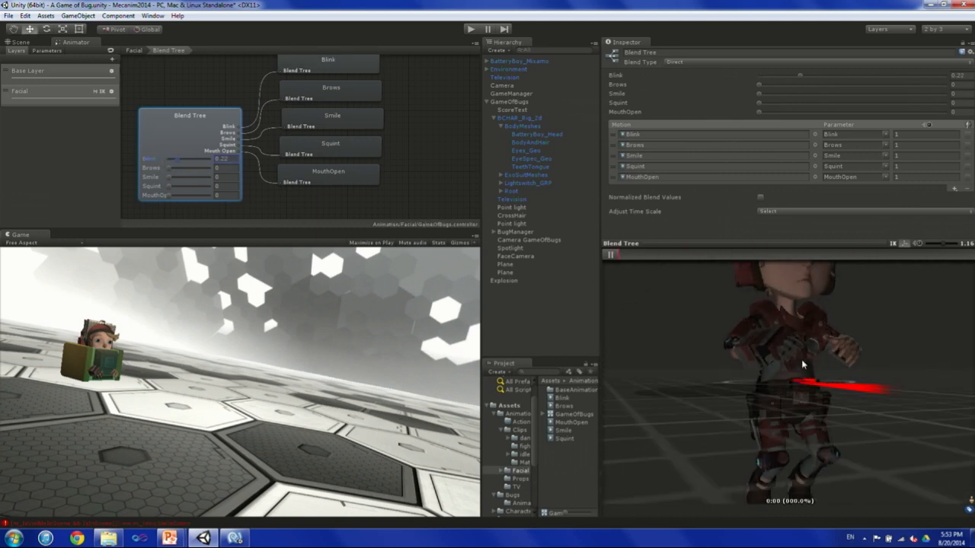
scroll(801, 360, "up", 3)
middle_click_drag(807, 331, 773, 437, "alt")
middle_click_drag(807, 357, 819, 460, "alt")
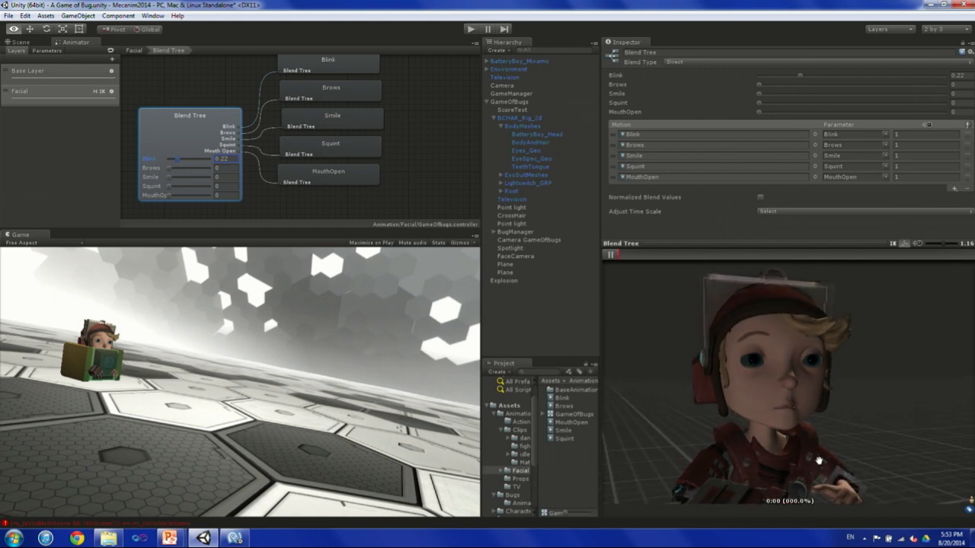
left_click_drag(818, 461, 754, 393, "alt")
Set the facial blend tree weights to Blink 0.28, Brows 0.76, Smile 0.42 and Squint 0.37.
left_click_drag(178, 163, 199, 175)
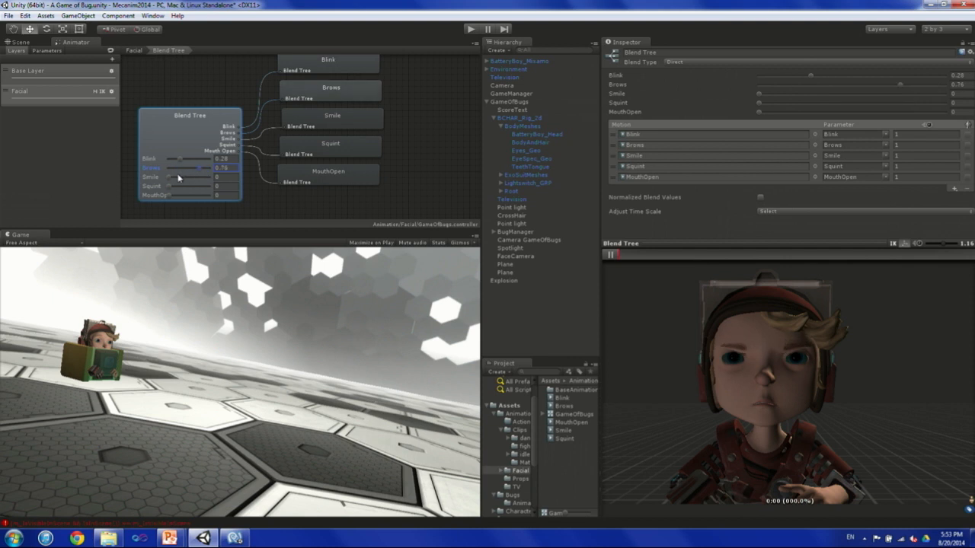
left_click_drag(170, 177, 188, 183)
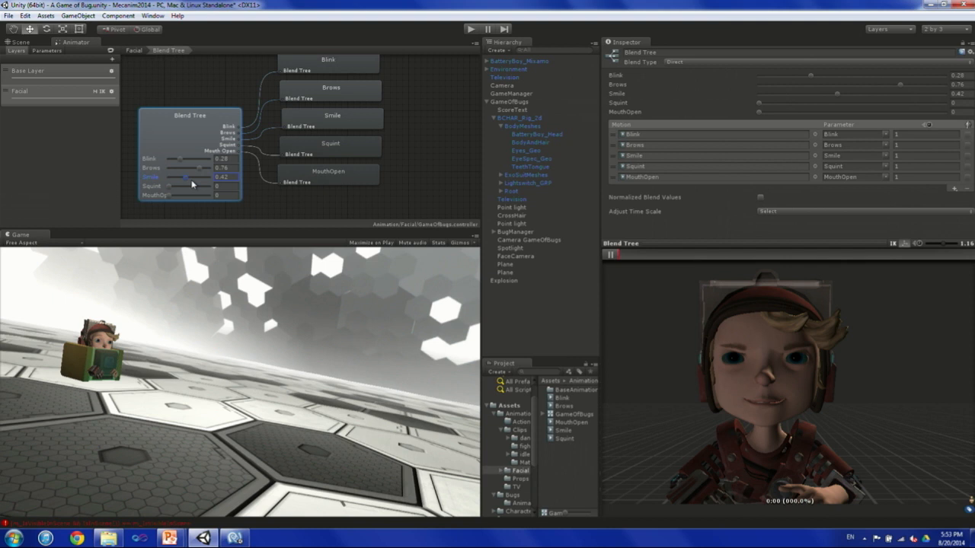
left_click_drag(168, 187, 183, 188)
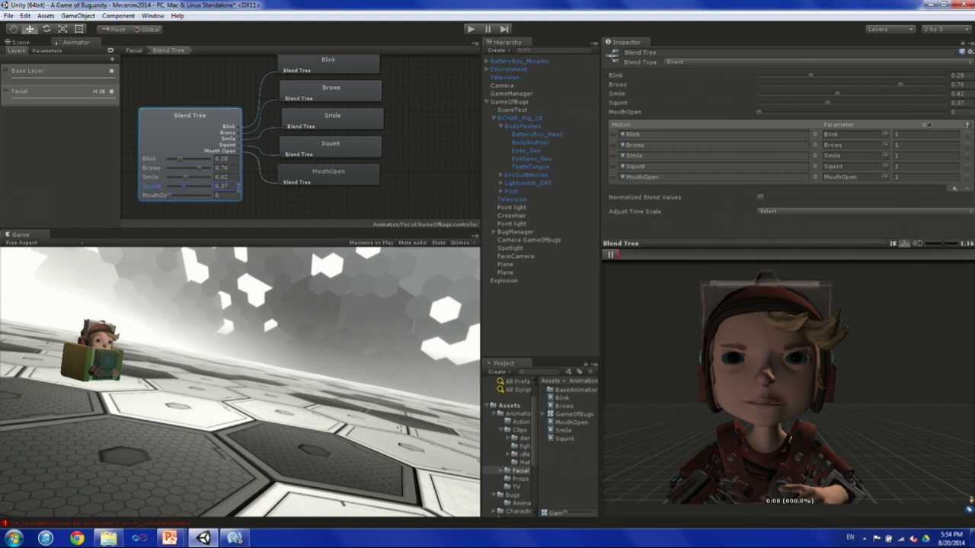
Return to the Facial layer, locate the FaceLogic script attached to the FacialExpressions state, and reposition the state above Entry.
double_click(234, 83)
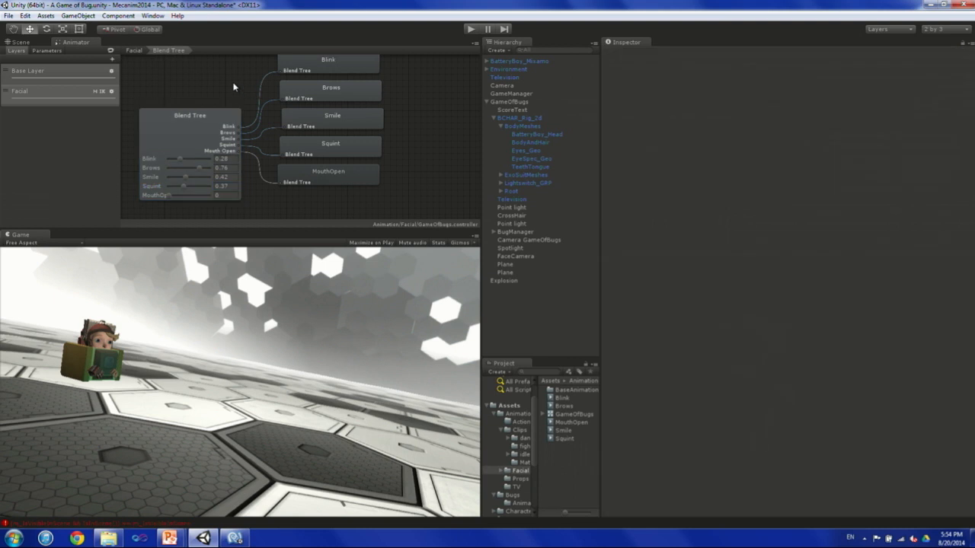
left_click(236, 87)
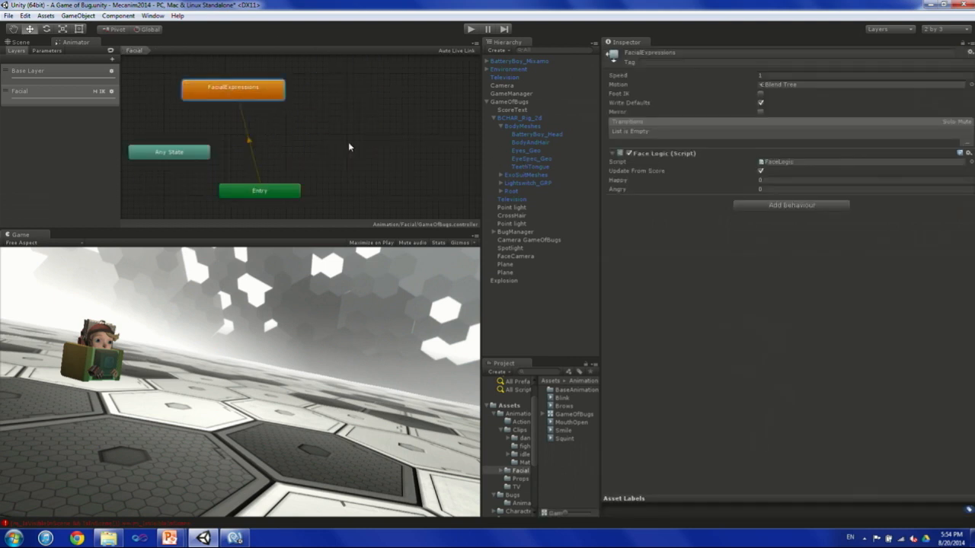
left_click(778, 162)
left_click_drag(266, 94, 344, 120)
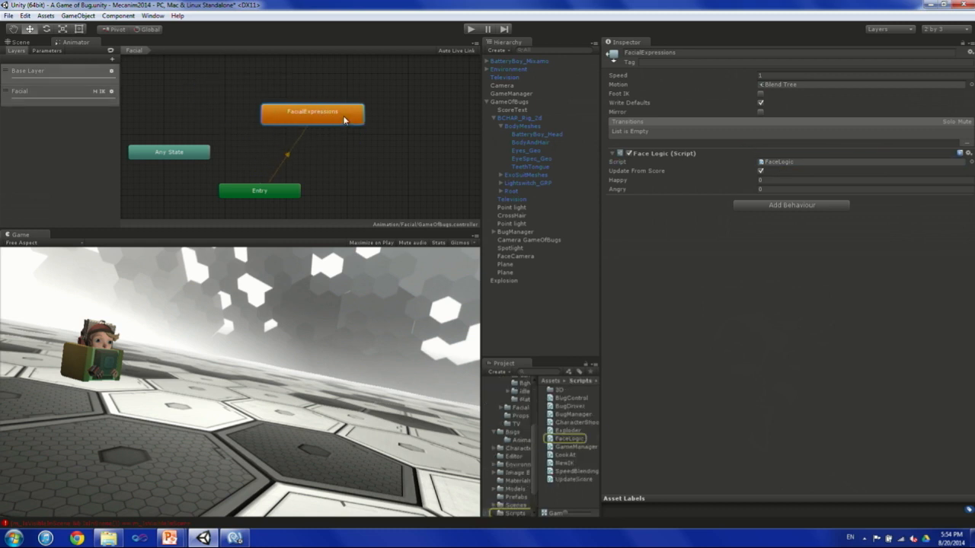
Open FaceLogic.cs in MonoDevelop and read how it drives the facial parameters, highlighting the blink timing code in OnStateUpdate.
left_click(791, 163)
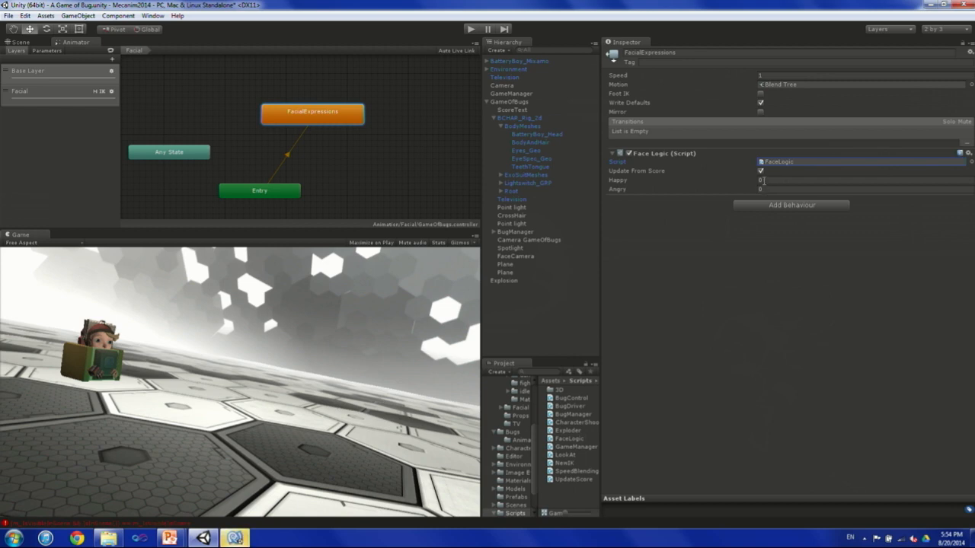
left_click(236, 538)
scroll(369, 464, "down", 12)
scroll(381, 457, "up", 9)
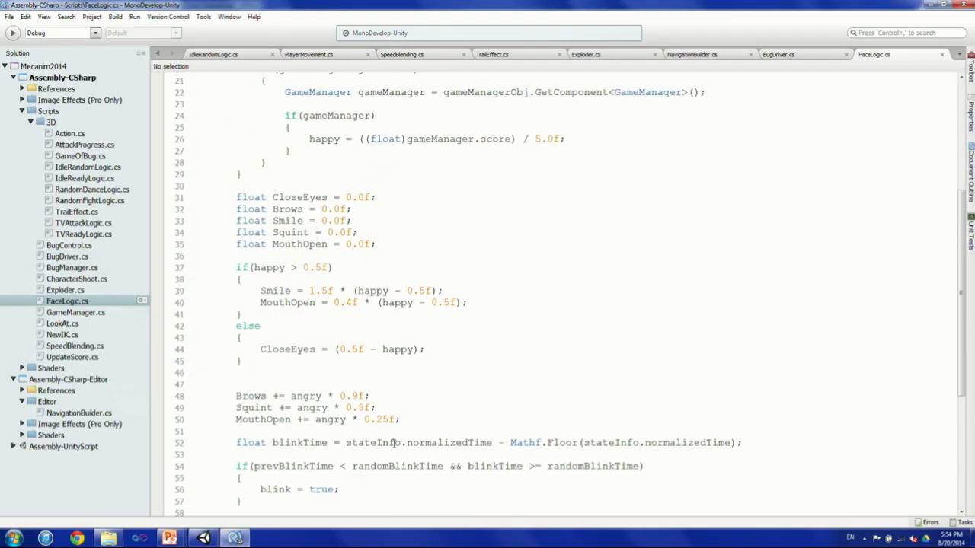
scroll(395, 444, "down", 4)
scroll(395, 444, "down", 4)
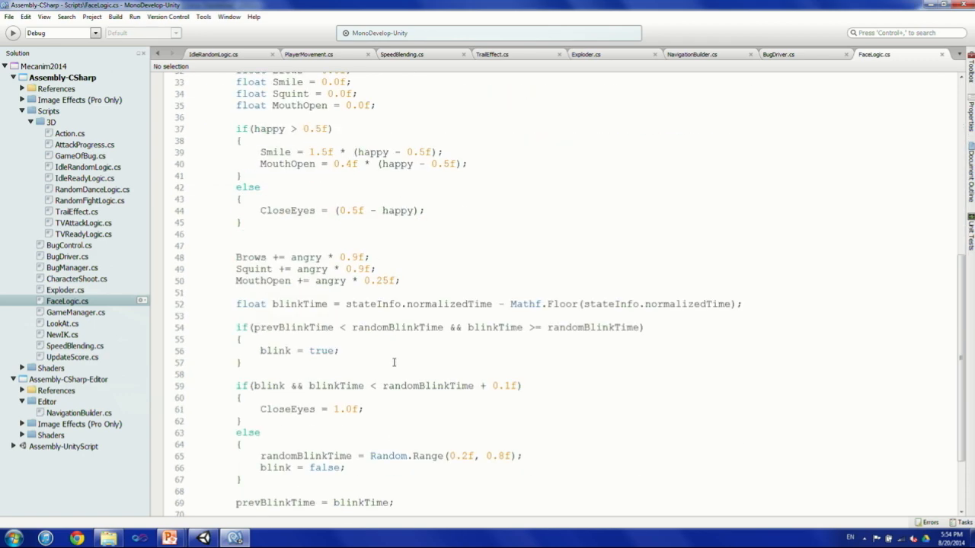
scroll(393, 363, "down", 3)
scroll(373, 222, "up", 4)
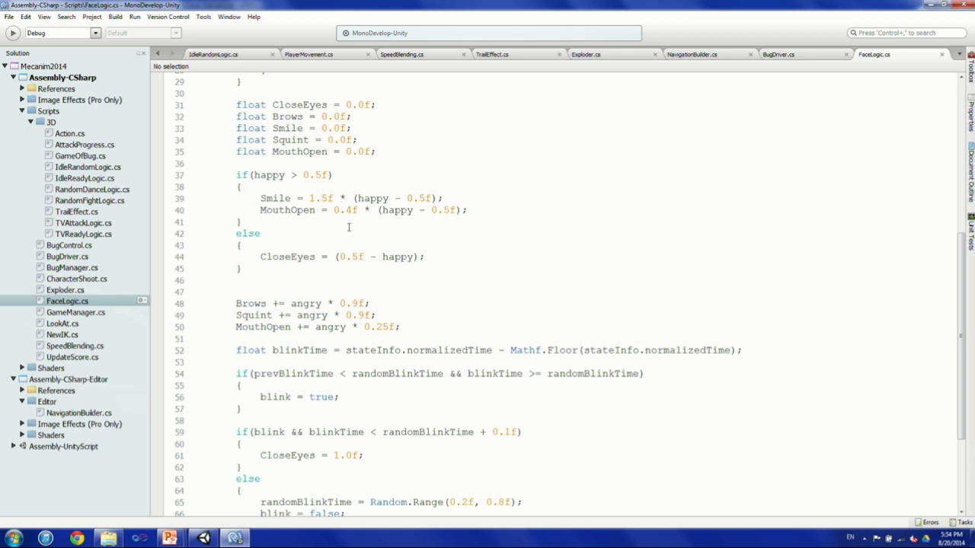
scroll(419, 234, "down", 4)
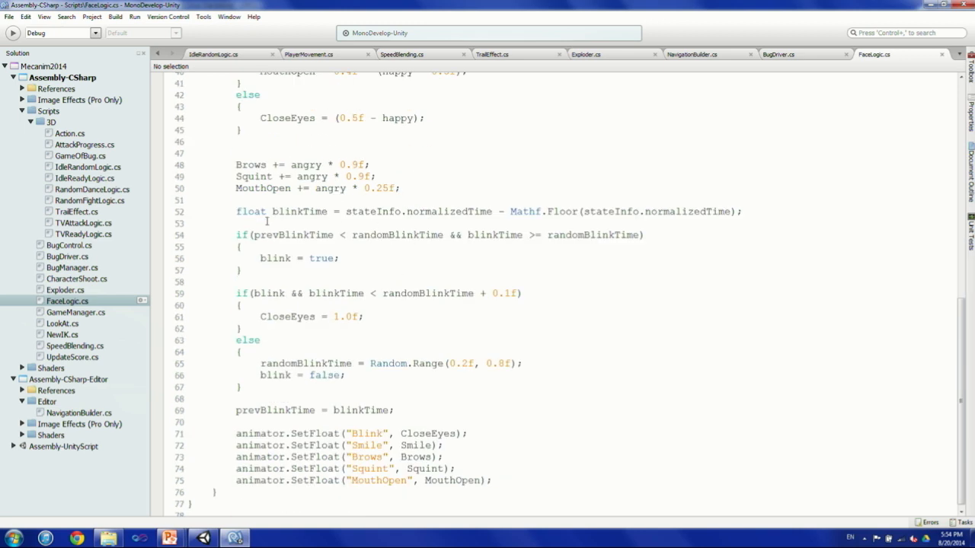
left_click_drag(229, 211, 349, 389)
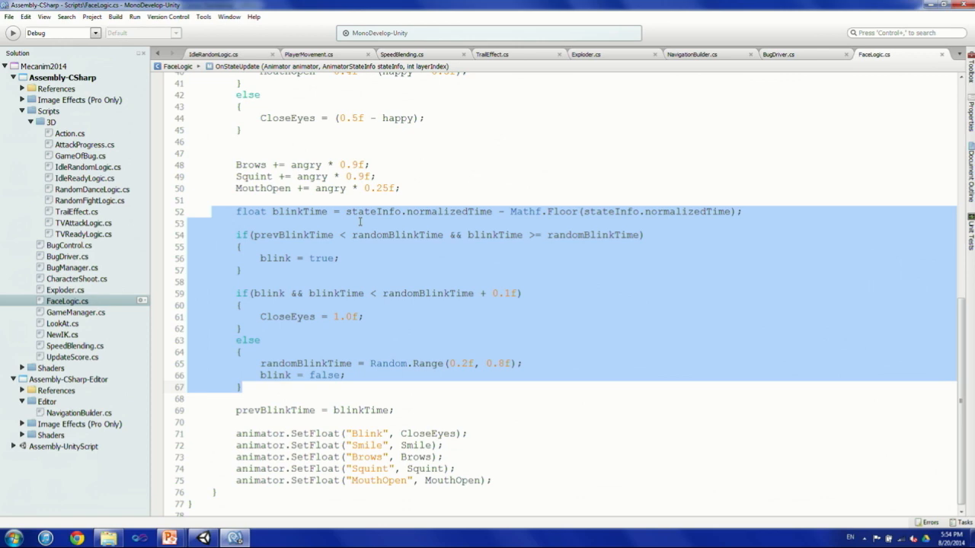
Switch back to Unity, run the scene, enable Game Of Bug on GameManager and shoot at bugs to observe the character's face.
key("alt+Tab")
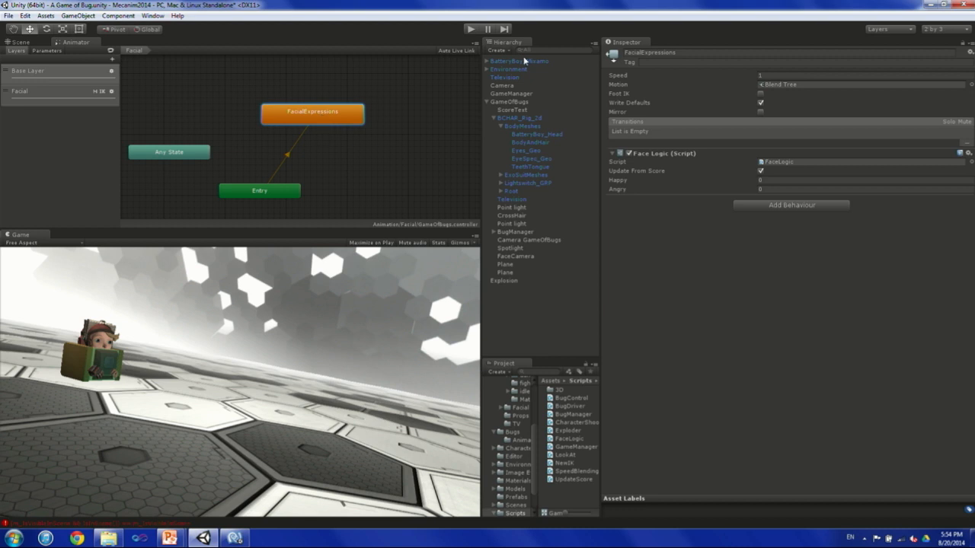
left_click(469, 30)
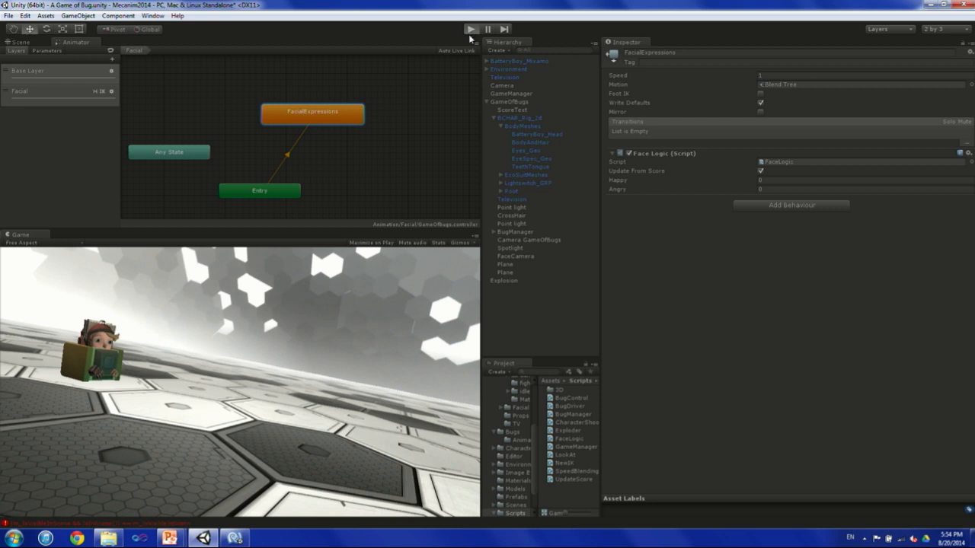
left_click(514, 93)
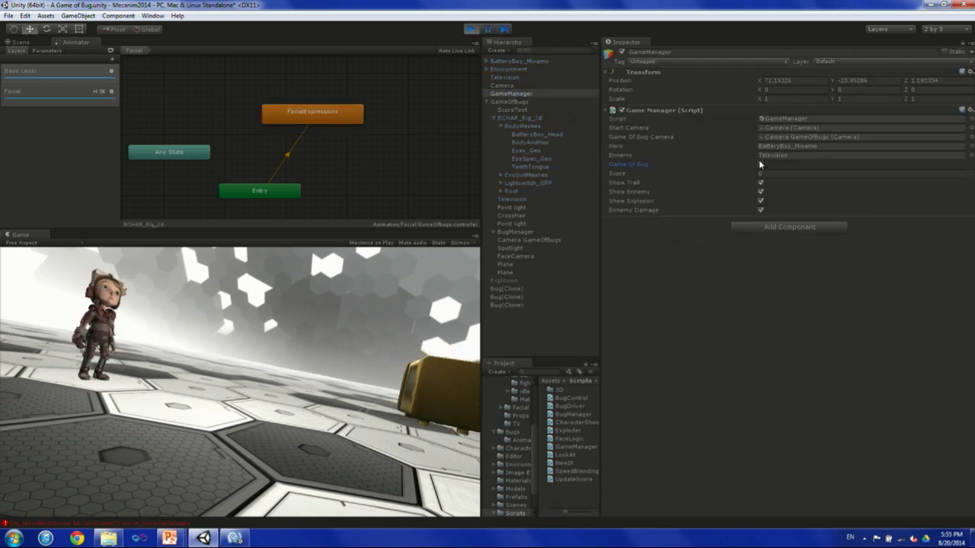
left_click(760, 163)
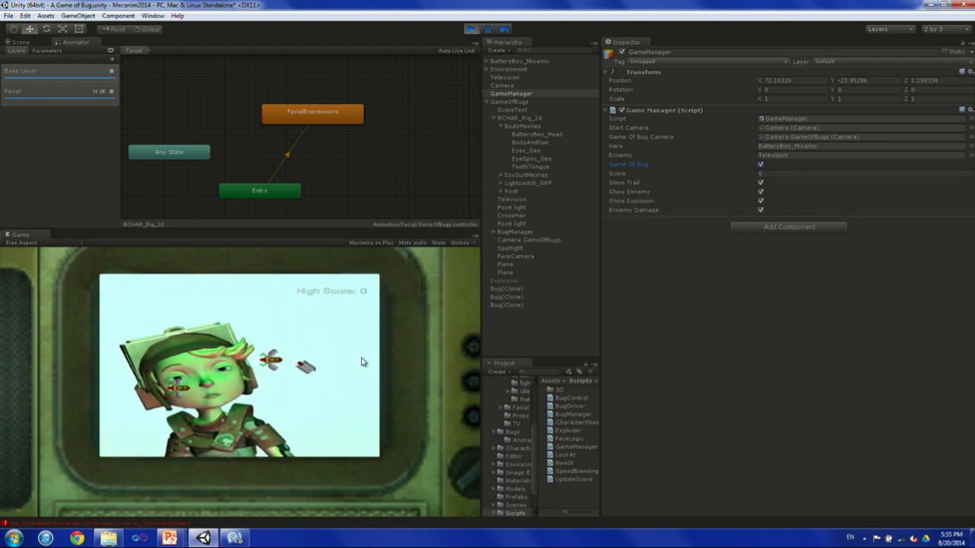
left_click(321, 348)
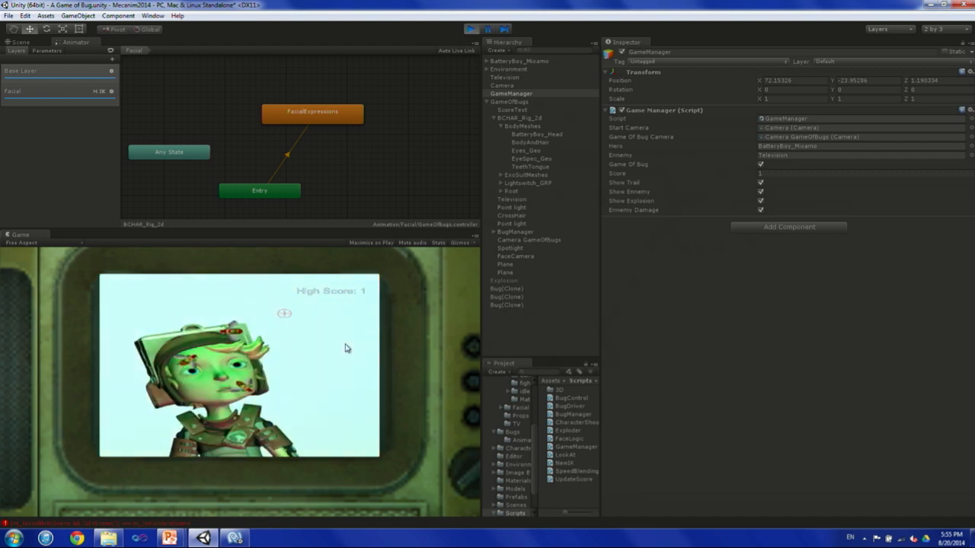
left_click(345, 348)
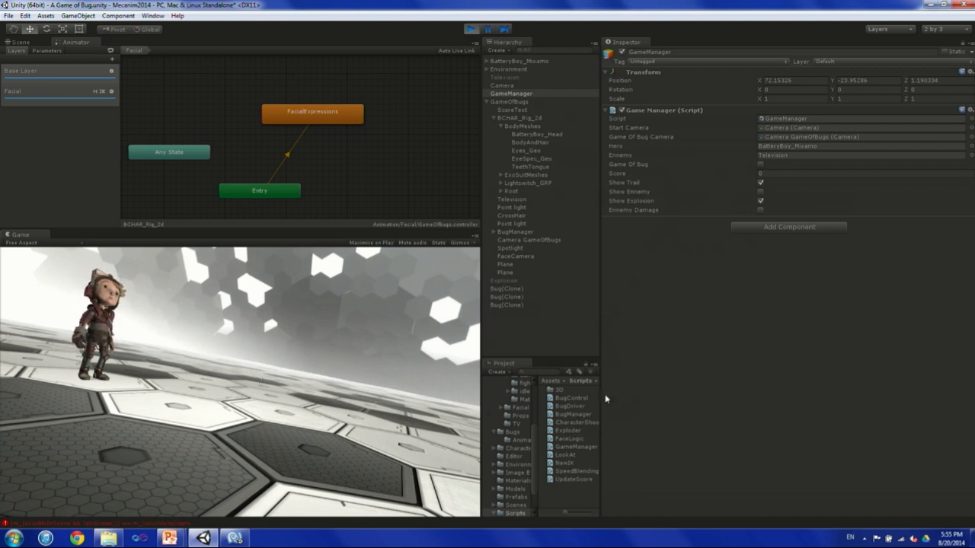
Widen the Hierarchy and Project area and enlarge the Animator view above the Game view.
left_click_drag(600, 396, 633, 393)
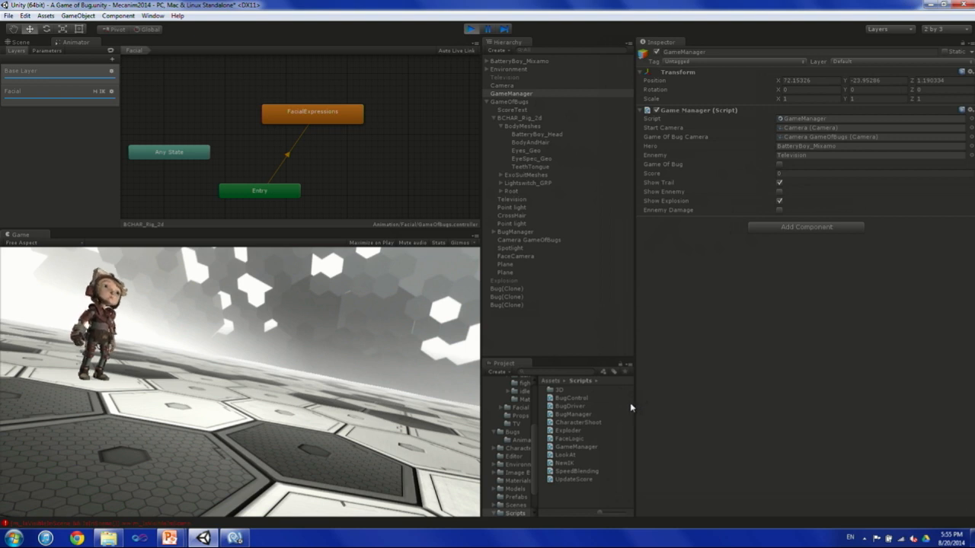
left_click_drag(372, 238, 369, 300)
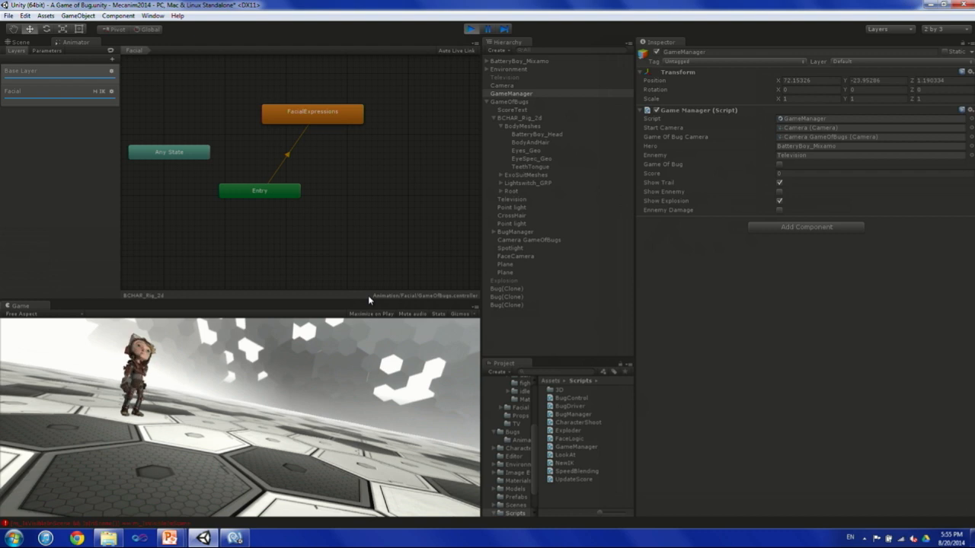
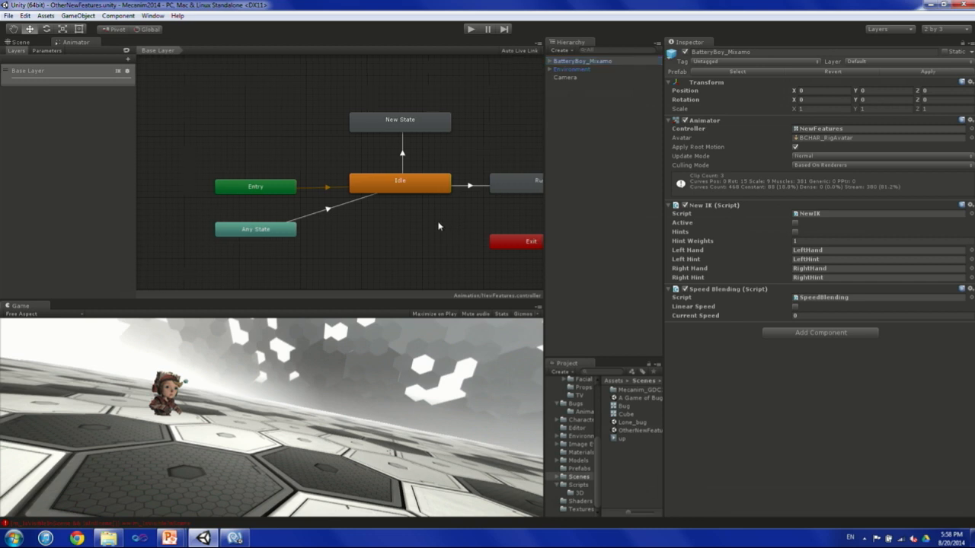
Run the scene, frame BatteryBoy_Mixamo in the Scene view and orbit around to a close front view of the character.
left_click(473, 30)
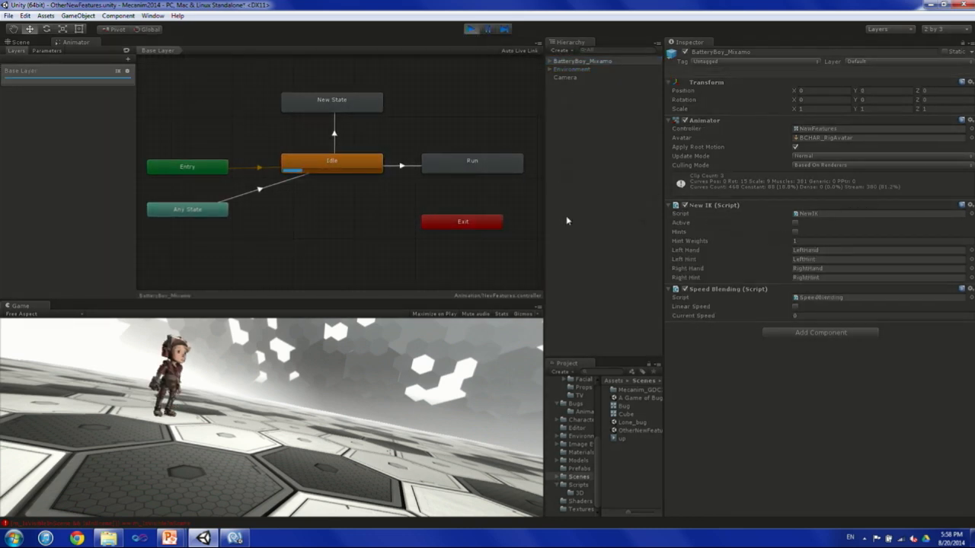
left_click(19, 43)
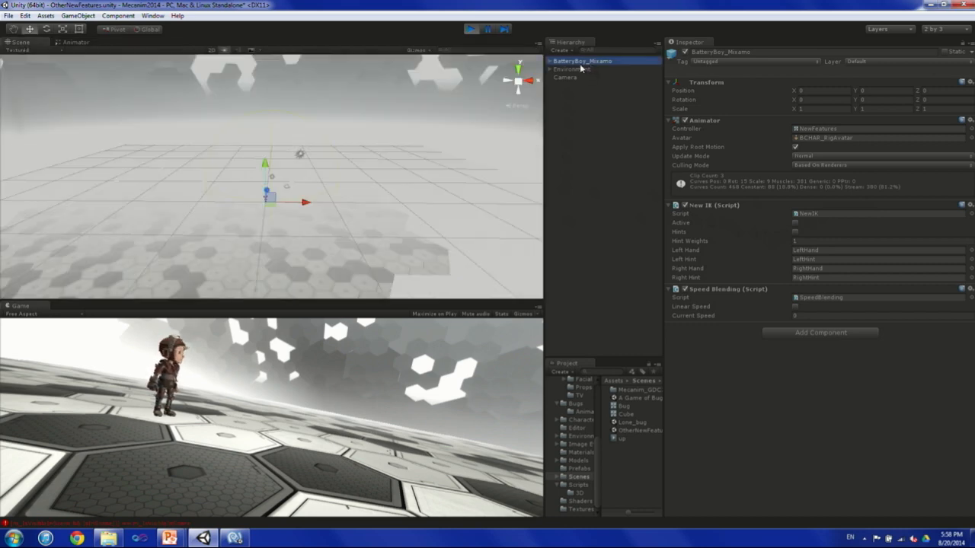
key("f")
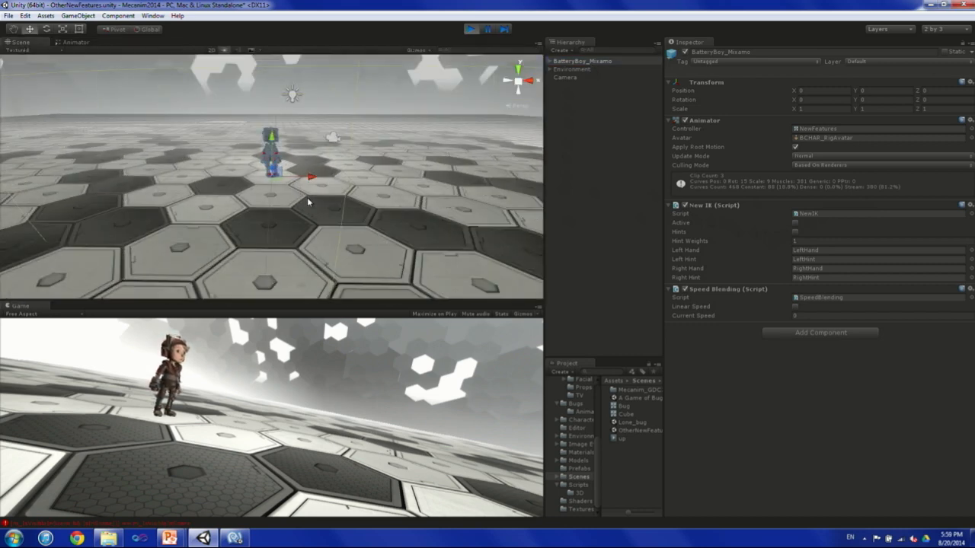
left_click_drag(308, 202, 537, 164, "alt")
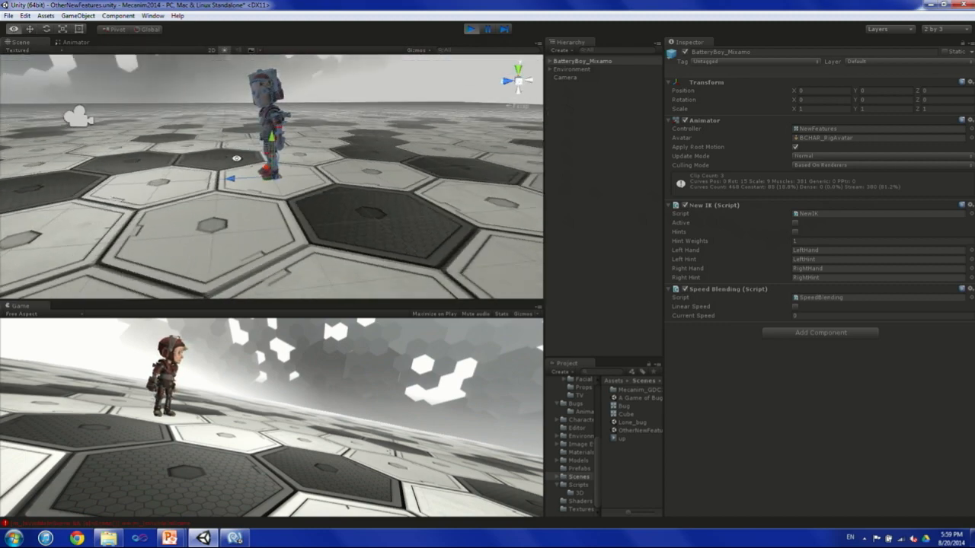
scroll(352, 174, "up", 8)
middle_click_drag(351, 174, 357, 238)
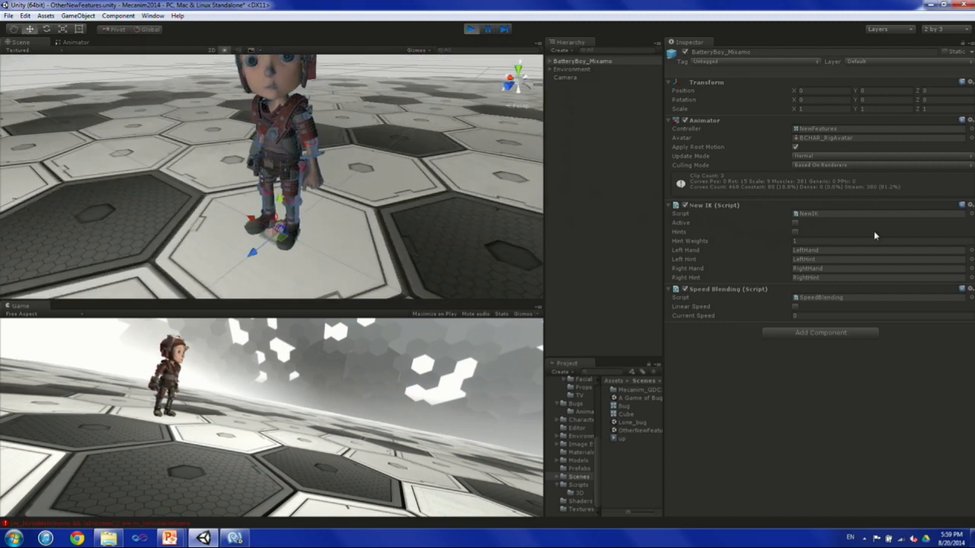
Activate the New IK script and move the LeftHand target outward, up and forward to about X -0.40, Y 1.15, Z 0.07.
left_click(796, 223)
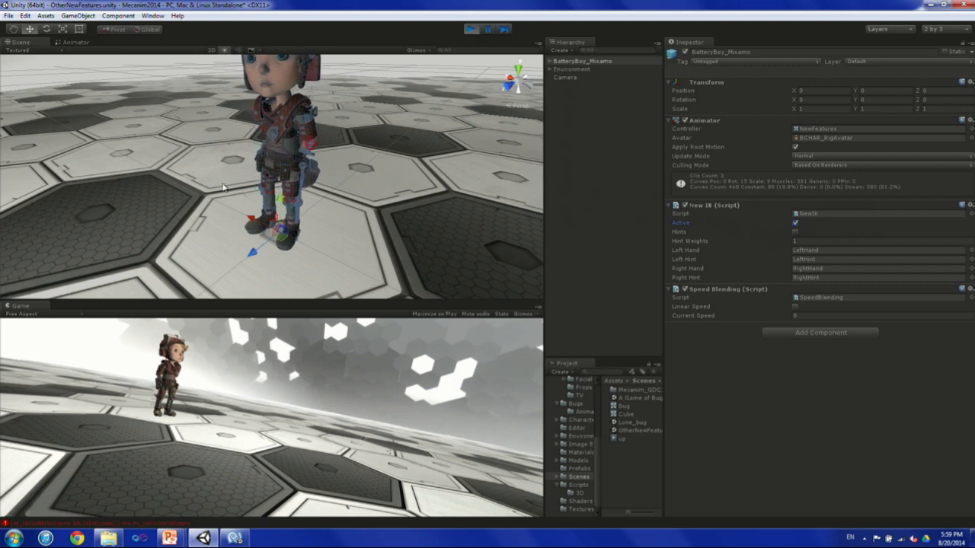
left_click(550, 61)
left_click(579, 127)
left_click(575, 118)
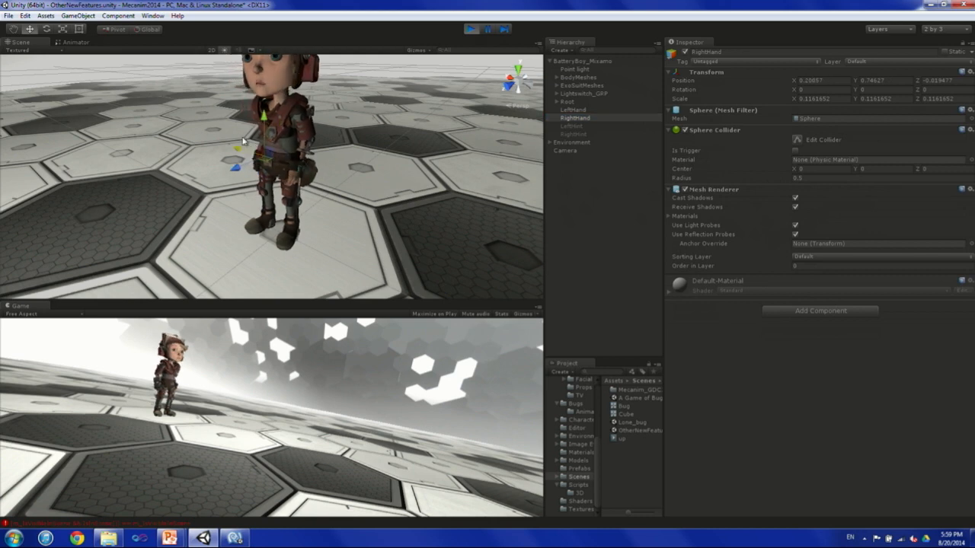
left_click(572, 109)
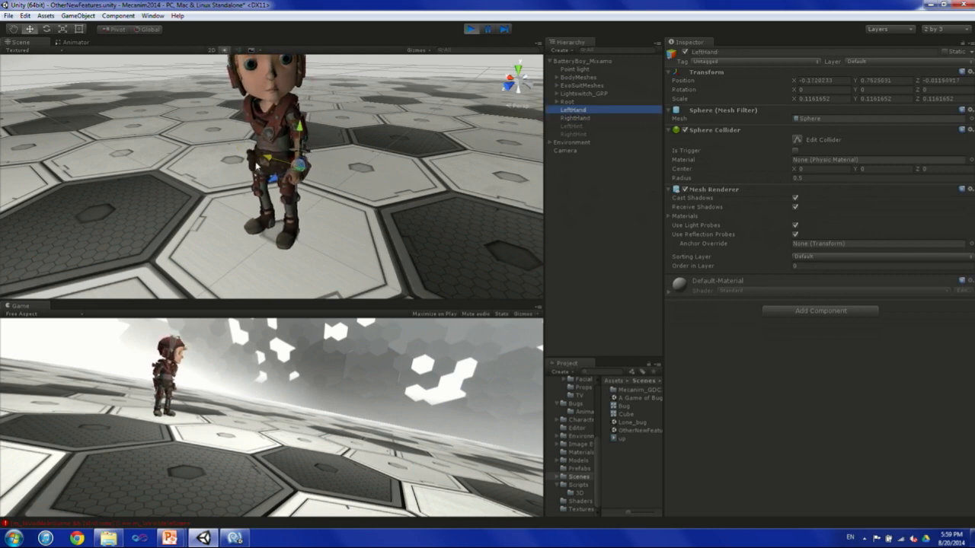
left_click_drag(268, 158, 271, 132)
left_click_drag(333, 144, 258, 182, "alt")
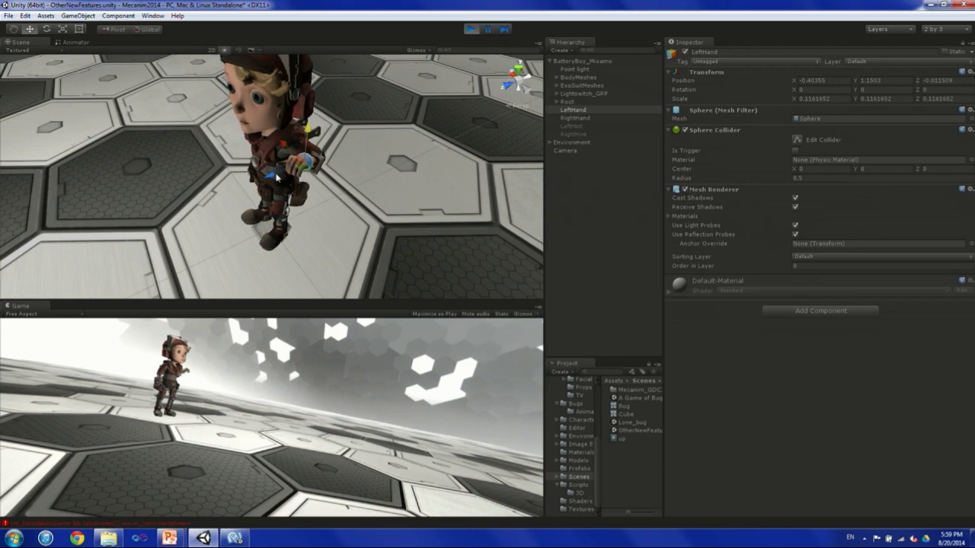
left_click_drag(349, 183, 277, 168, "alt")
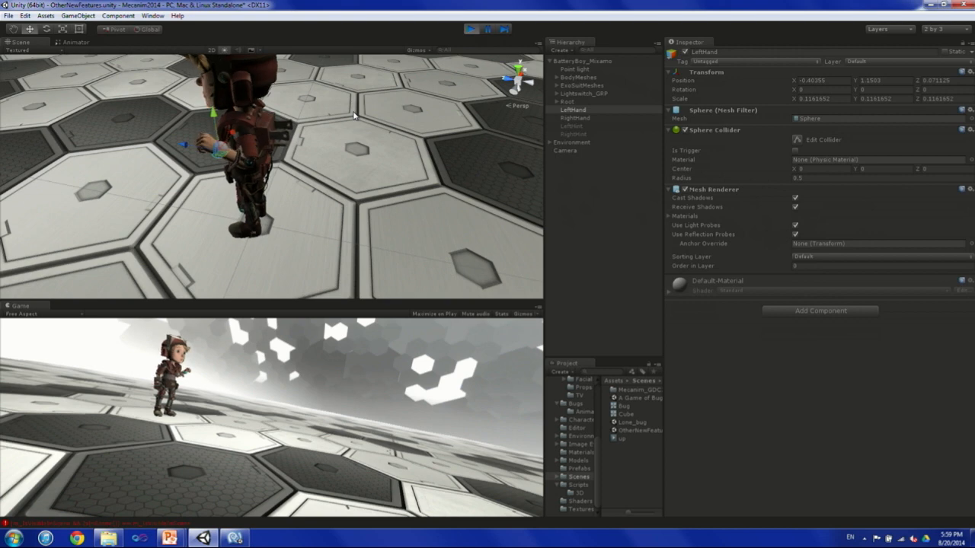
left_click_drag(312, 131, 416, 151, "alt")
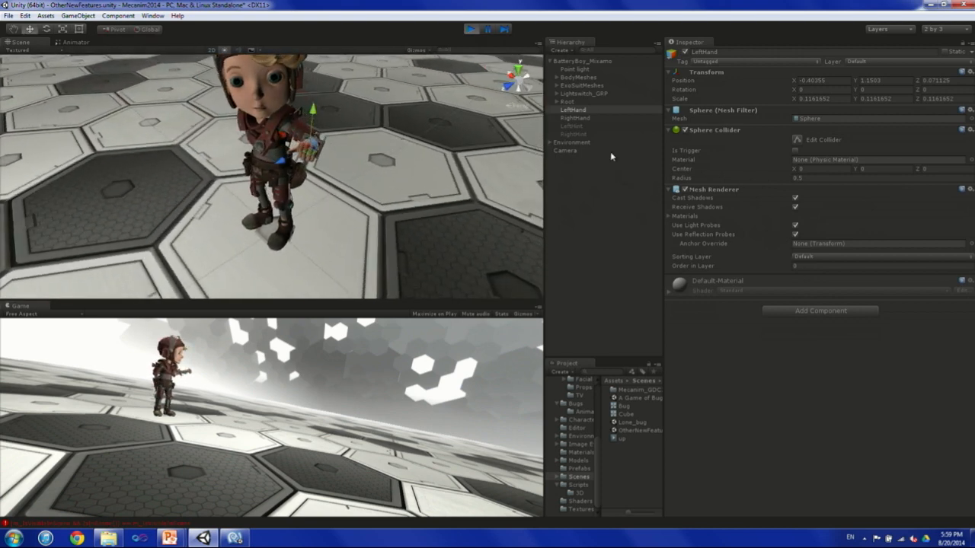
Enable Hints on the New IK script and move the LeftHint elbow target to about Y 1.05, Z -0.13.
left_click(577, 61)
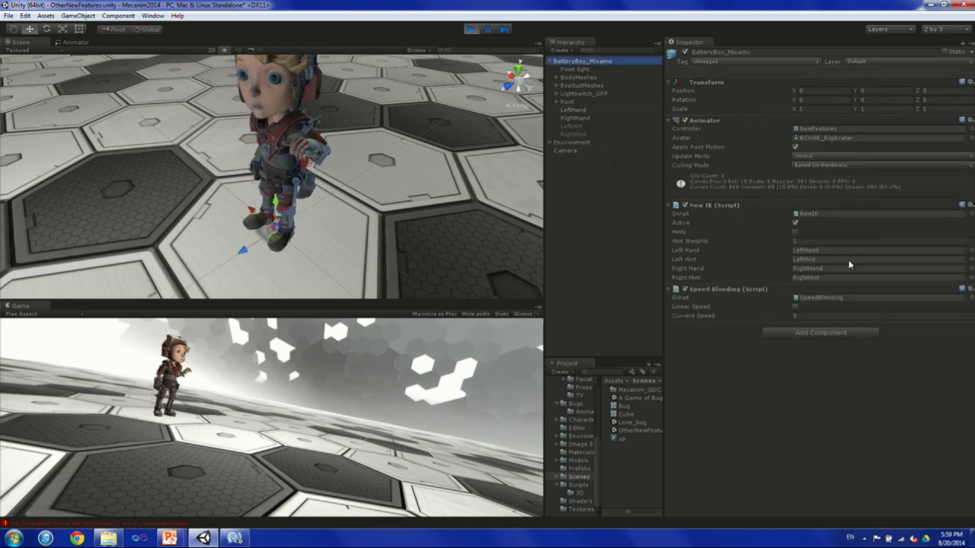
left_click(795, 231)
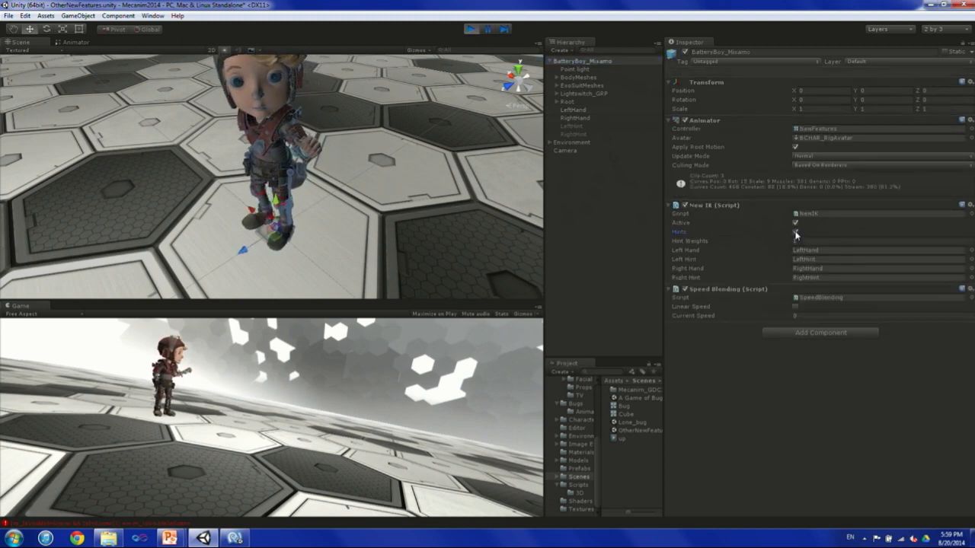
double_click(572, 126)
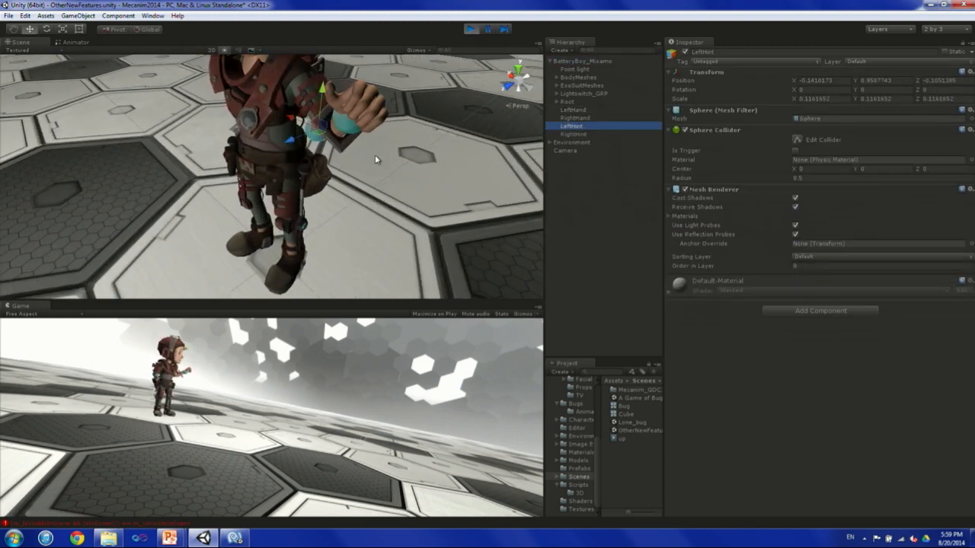
left_click_drag(288, 133, 363, 60)
middle_click_drag(372, 135, 377, 215, "alt")
scroll(376, 216, "down", 5)
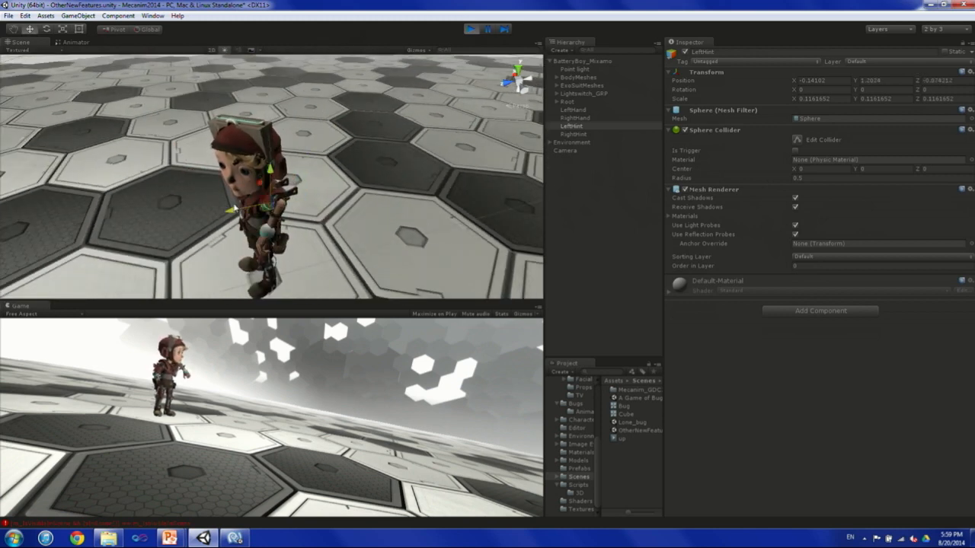
left_click_drag(235, 211, 278, 200)
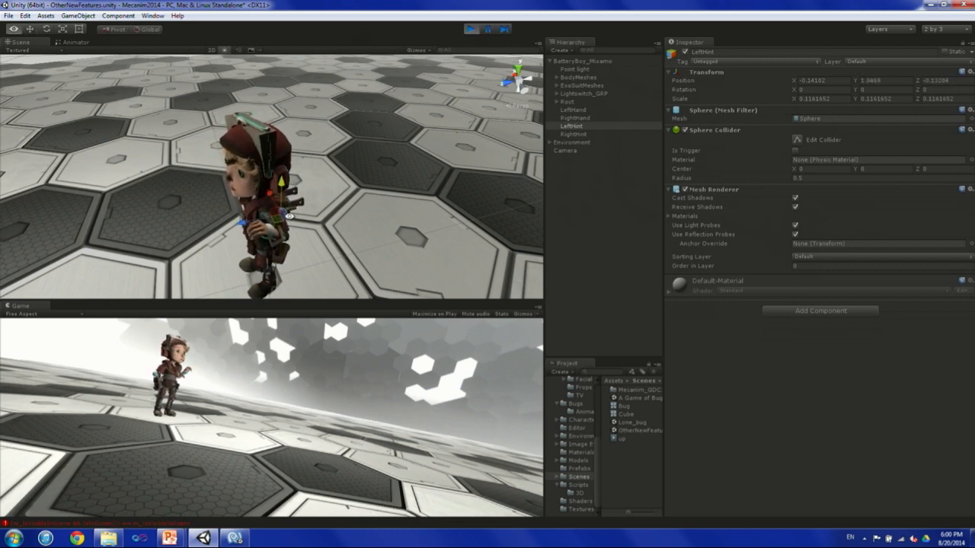
left_click_drag(290, 185, 644, 216, "alt")
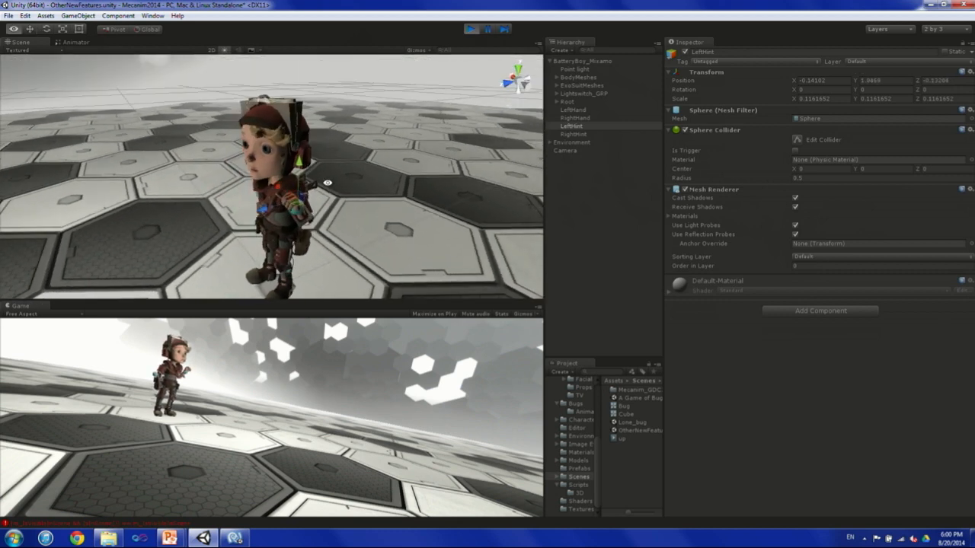
Try a Hint Weights value of -1.2 on BatteryBoy_Mixamo's New IK script and view the left arm up close.
left_click(578, 61)
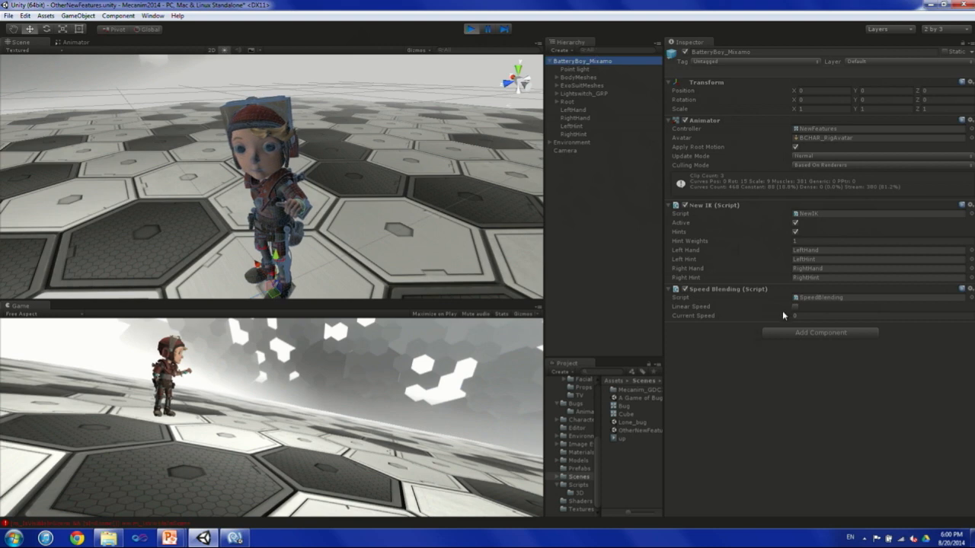
left_click(790, 243)
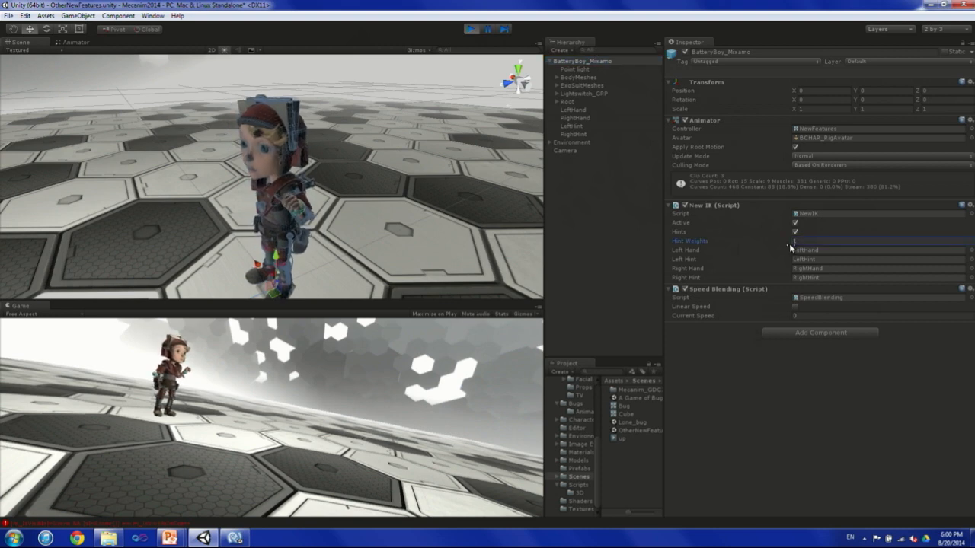
scroll(311, 222, "up", 3)
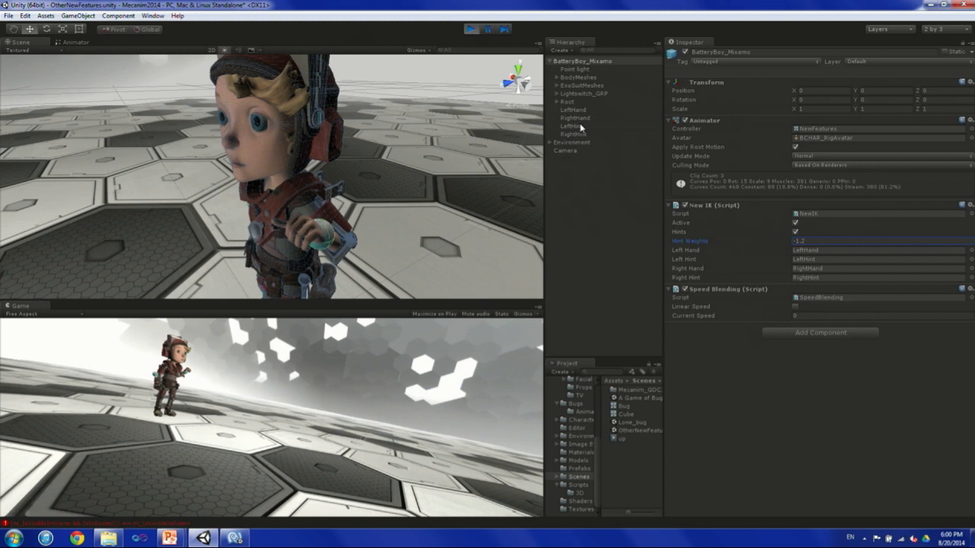
Move the LeftHint target forward along Z and set the New IK script's Hint Weights to 0.42.
left_click(578, 125)
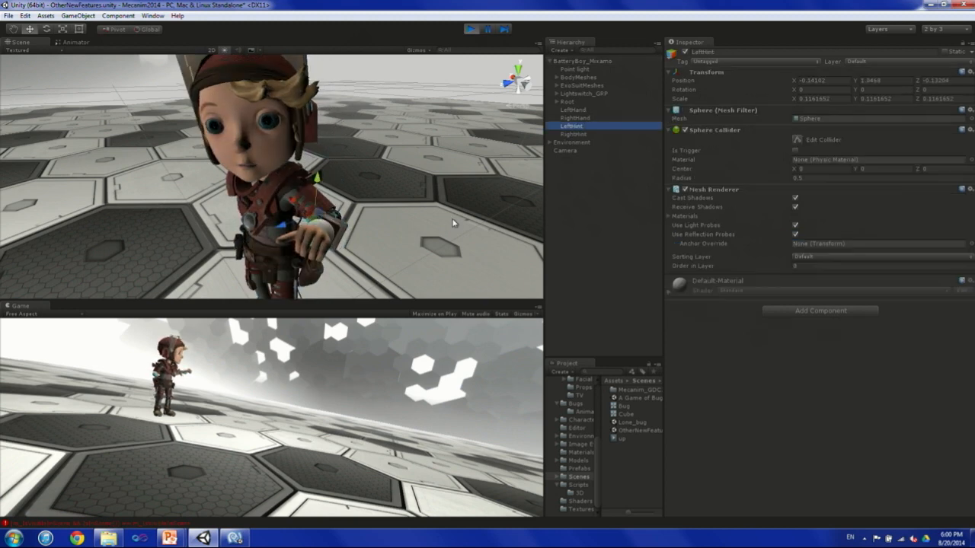
left_click_drag(280, 226, 268, 228)
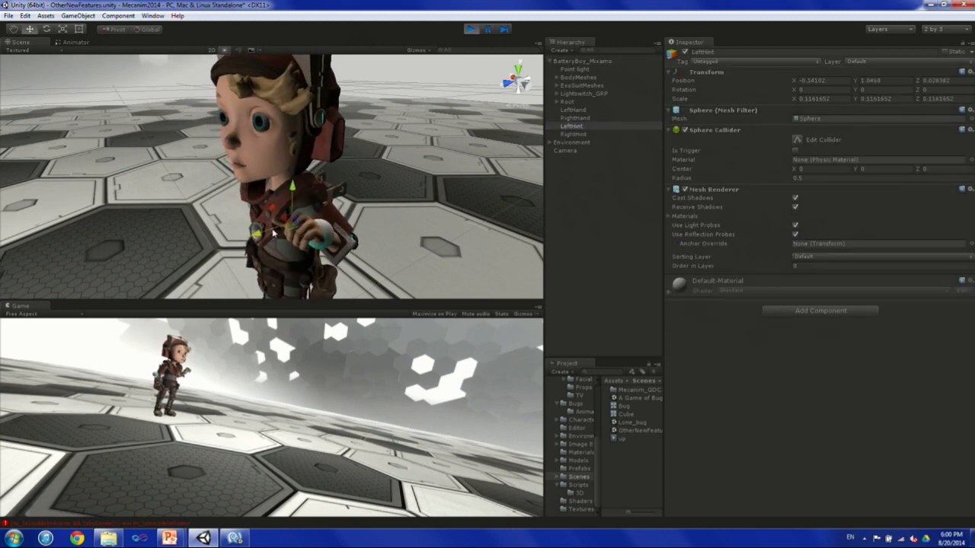
scroll(320, 195, "down", 3)
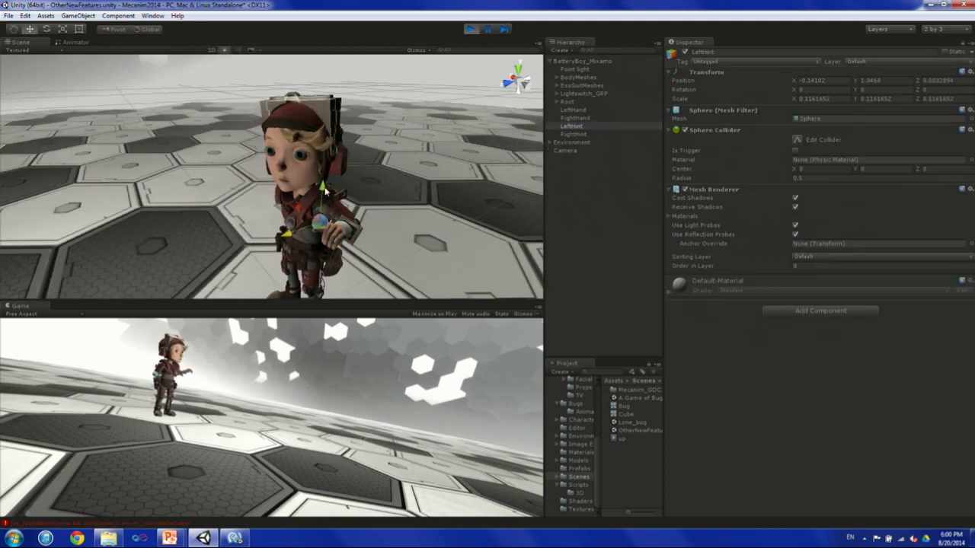
left_click(579, 61)
left_click(796, 241)
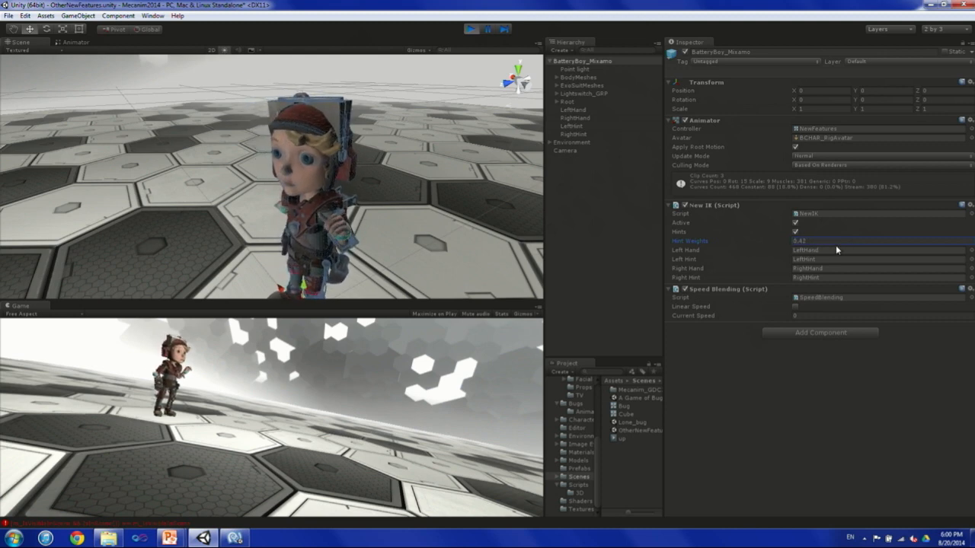
Open NewIK.cs in MonoDevelop and read OnAnimatorIK, highlighting the SetIKPosition calls for the hands and the SetIKHintPosition and SetIKHintPositionWeight calls.
double_click(819, 215)
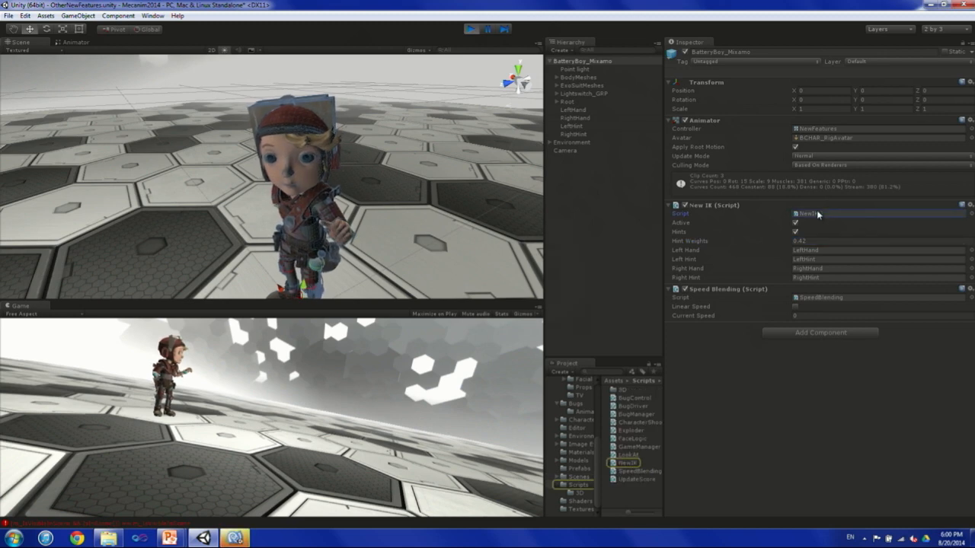
left_click(235, 539)
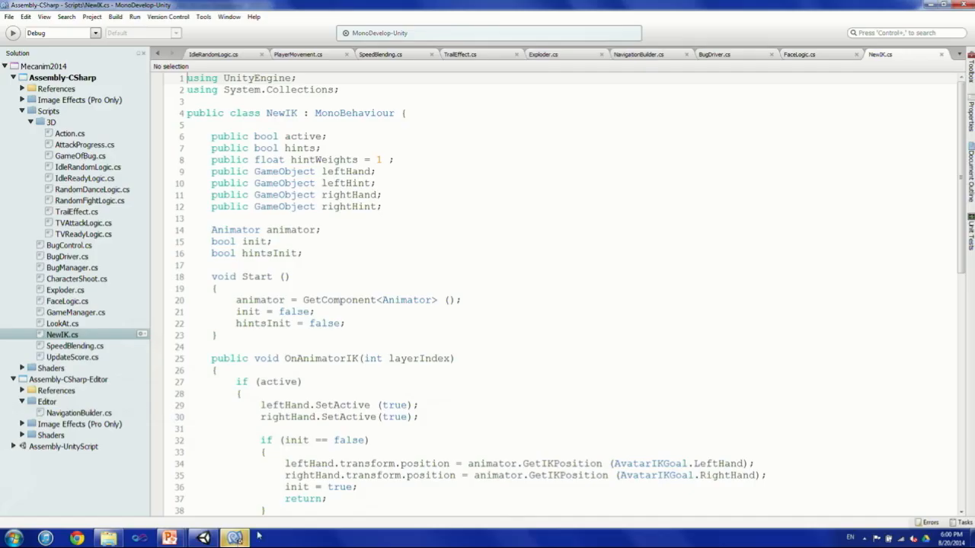
scroll(365, 368, "down", 7)
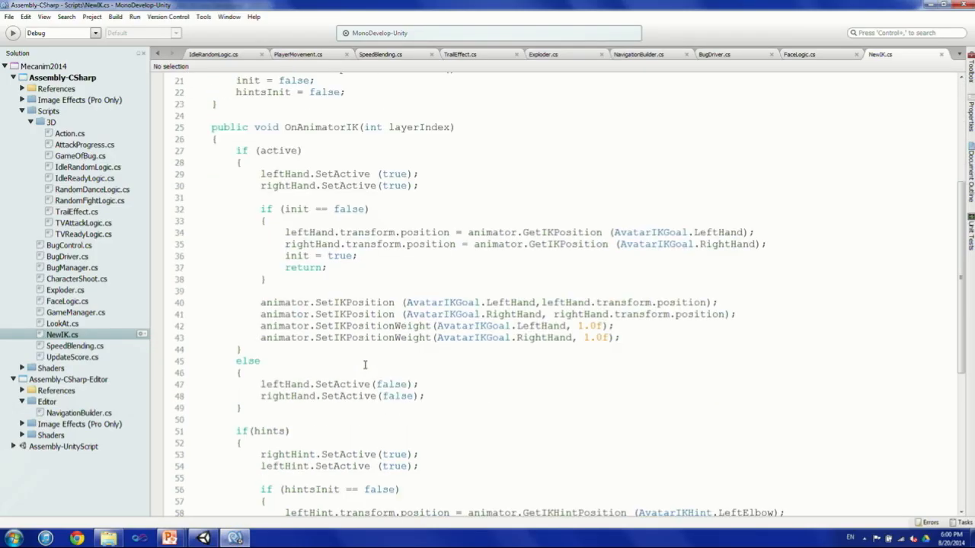
left_click_drag(261, 256, 662, 288)
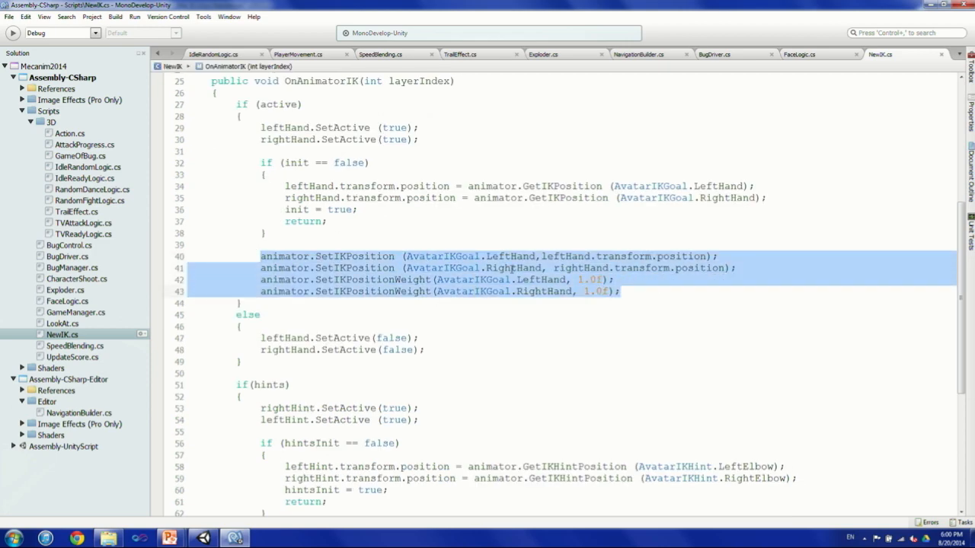
scroll(402, 268, "up", 1, "ctrl")
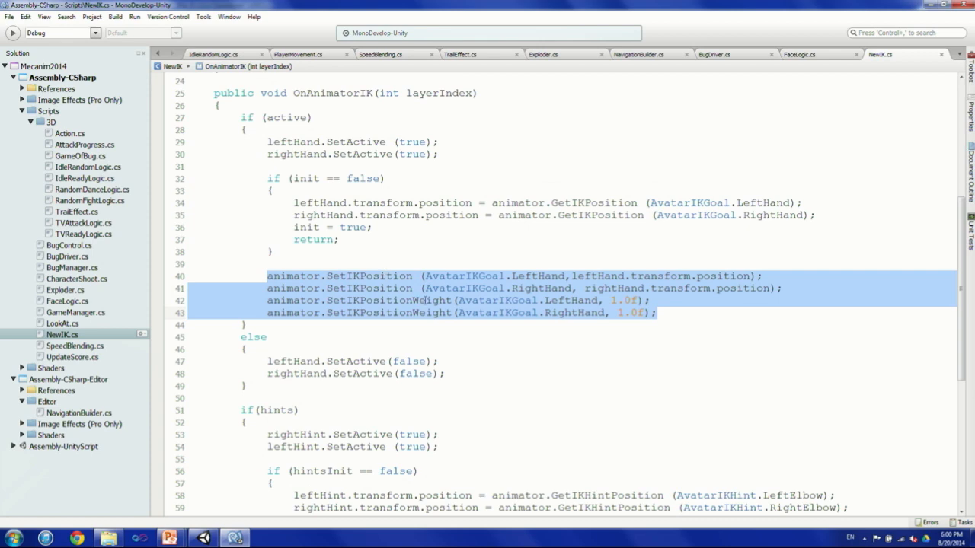
scroll(425, 298, "down", 5)
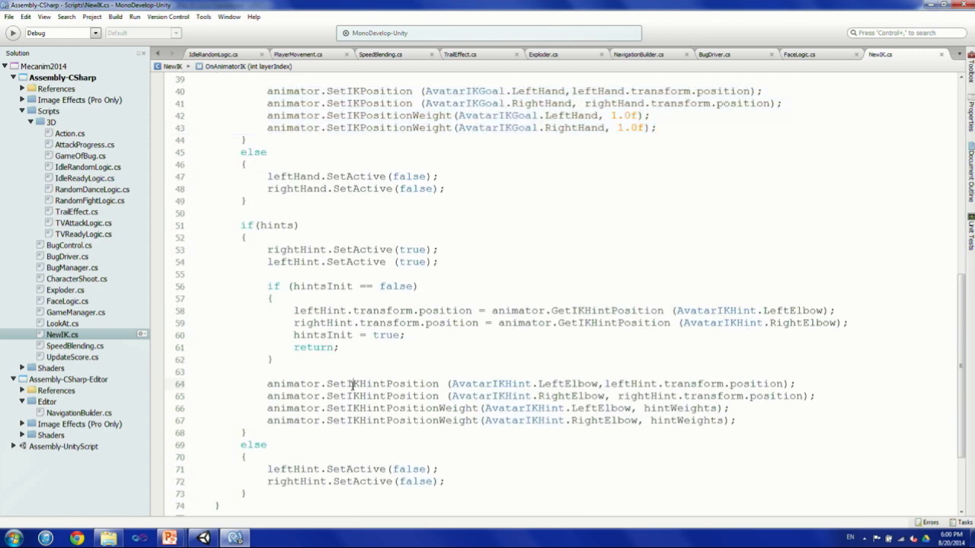
double_click(354, 384)
double_click(383, 409)
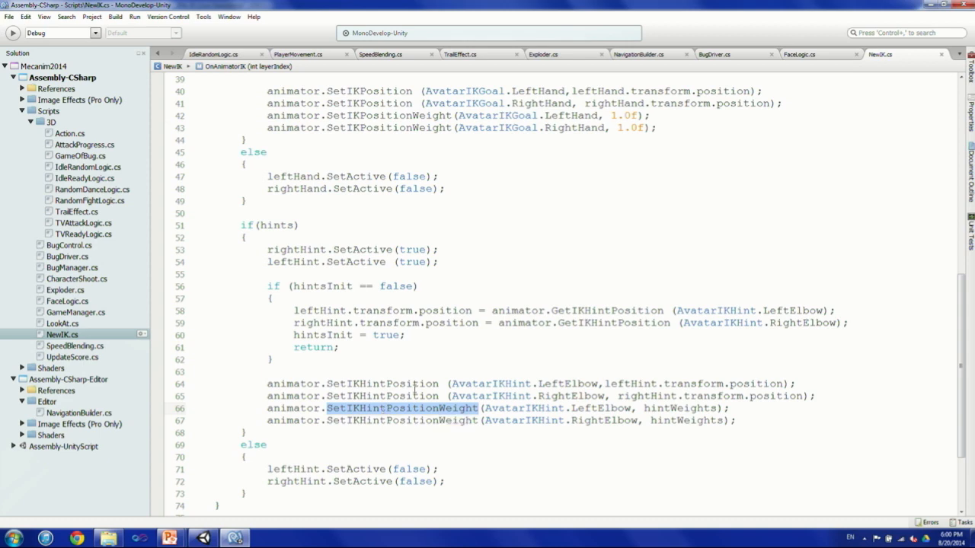
Switch back to Unity, widen the Hierarchy and Project area, and turn on the Animator's Run parameter to watch the character in the Scene view.
left_click(204, 538)
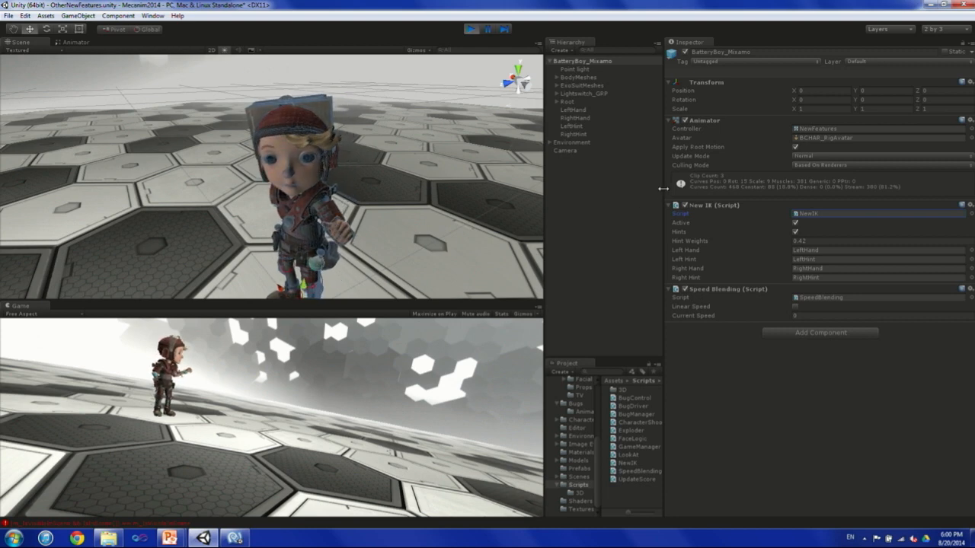
left_click_drag(540, 203, 464, 195)
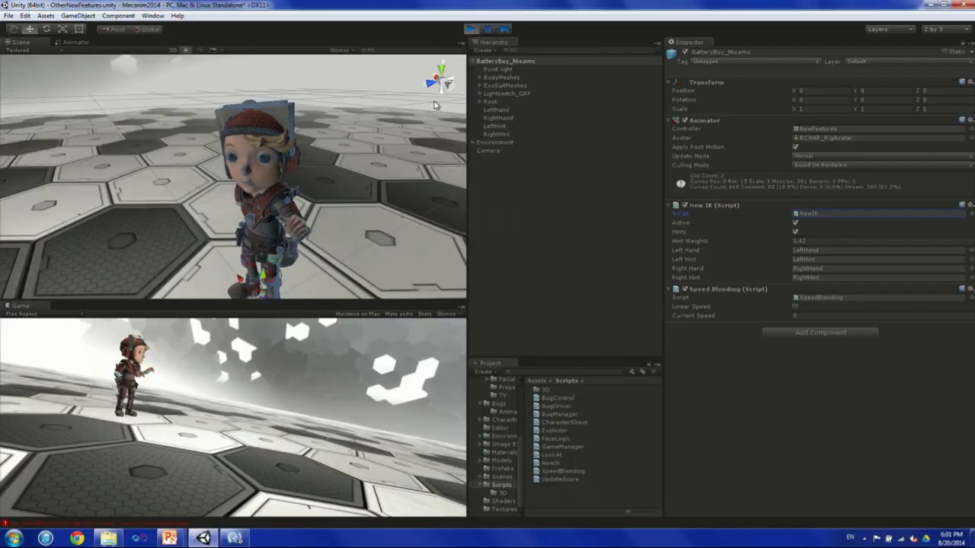
left_click(72, 42)
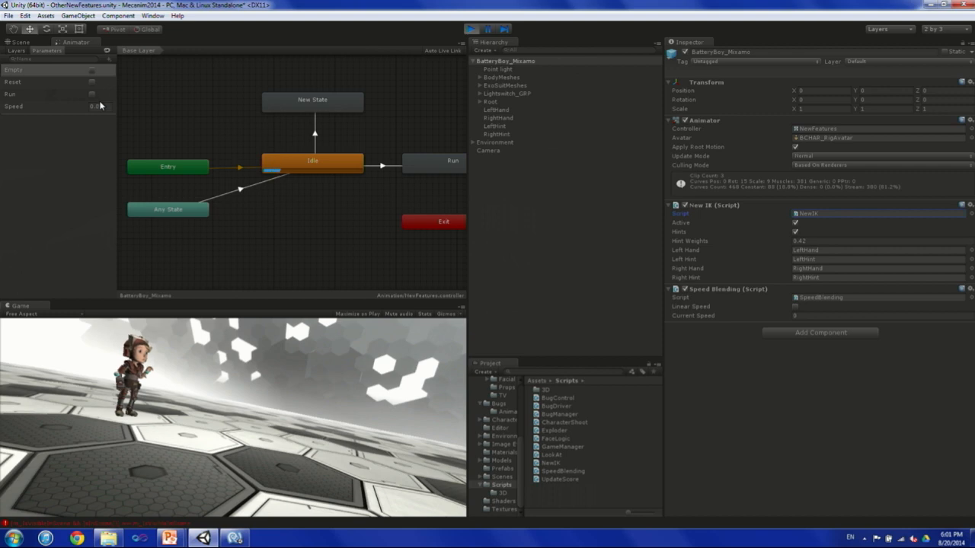
left_click(92, 97)
left_click(22, 44)
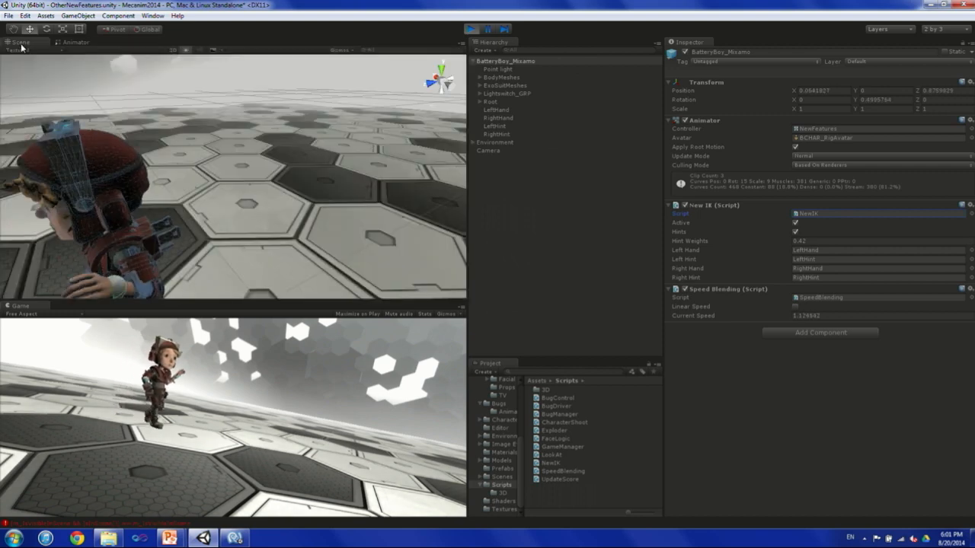
Dock the Animator view with the Game view and set the Speed parameter to 1 for the running BatteryBoy_Mixamo.
double_click(512, 62)
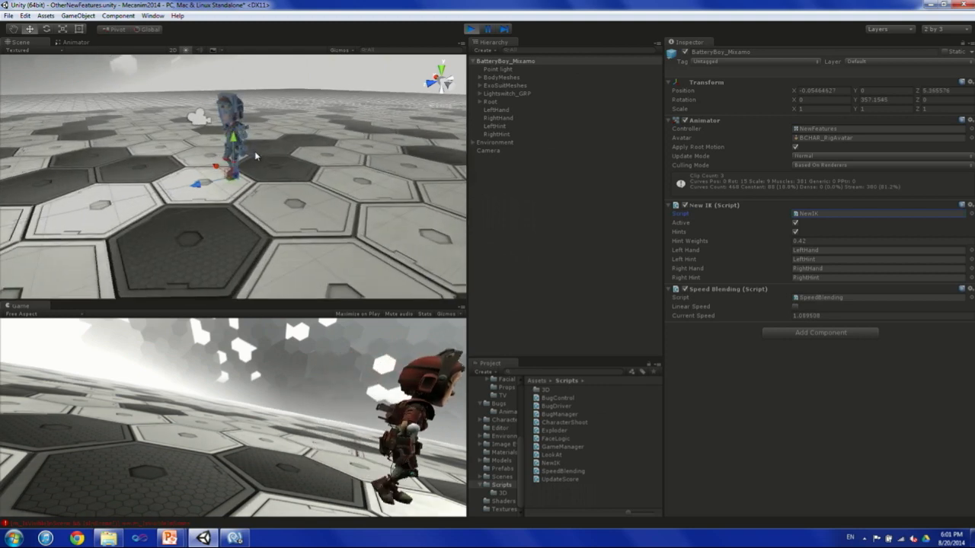
left_click(75, 43)
left_click_drag(75, 42, 152, 318)
left_click(95, 370)
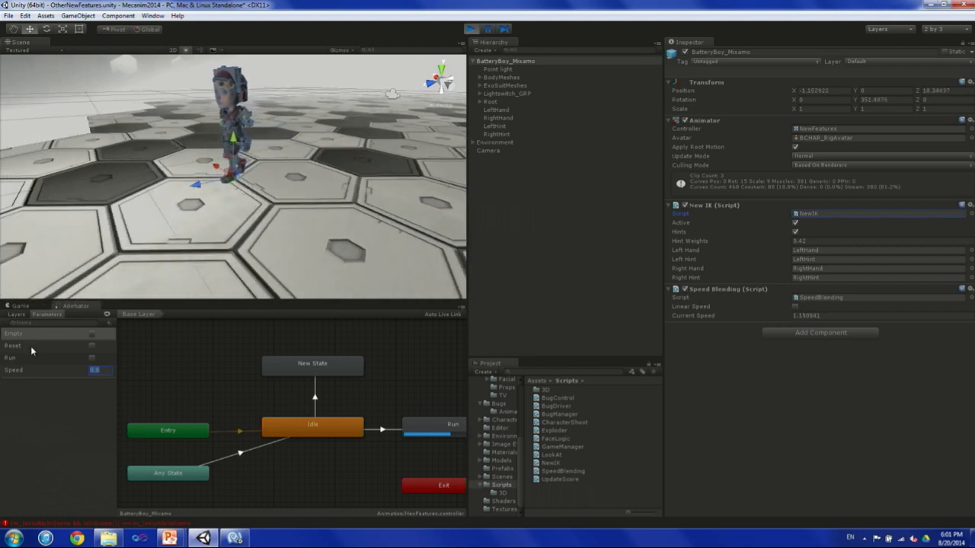
type("1")
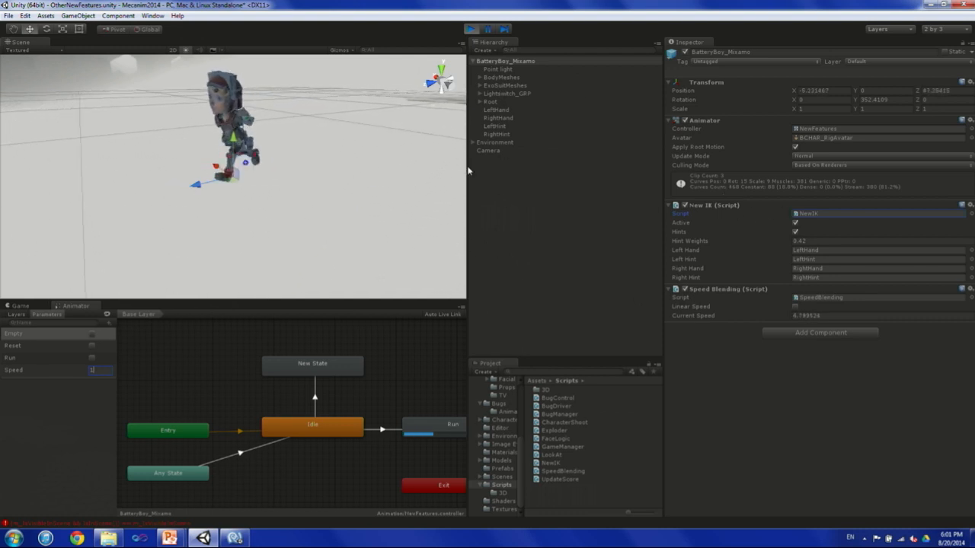
left_click_drag(306, 152, 306, 147, "alt")
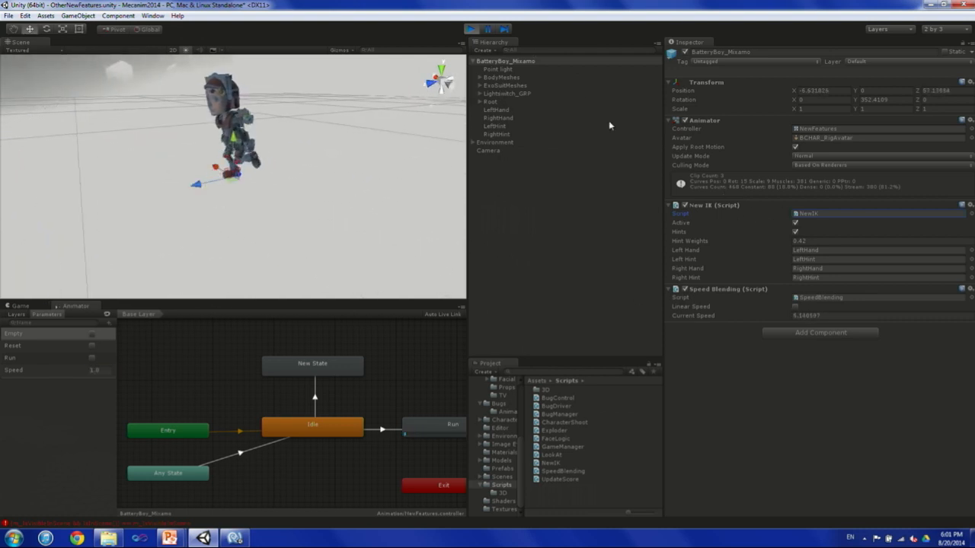
Disable the New IK script on BatteryBoy_Mixamo and set the Animator's Speed parameter to 0.5.
left_click(684, 205)
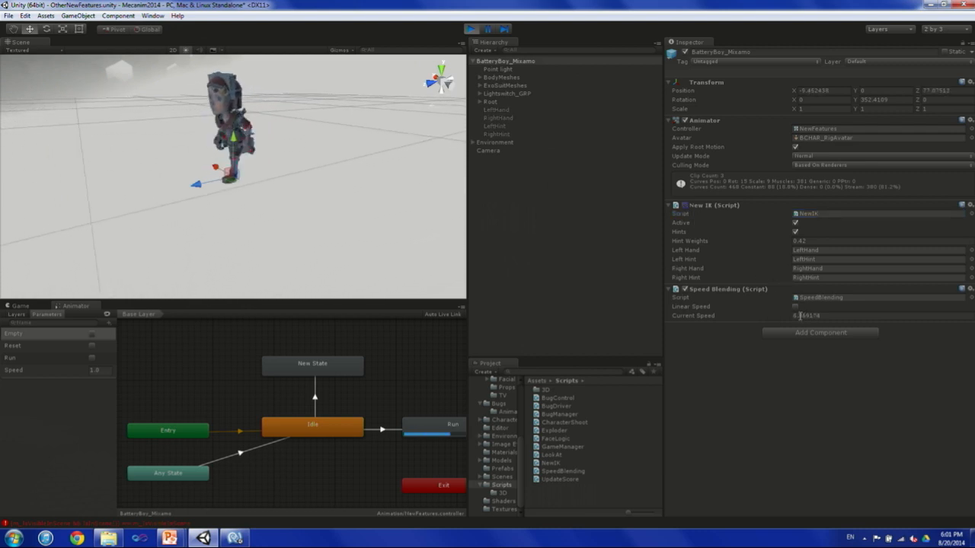
left_click(102, 370)
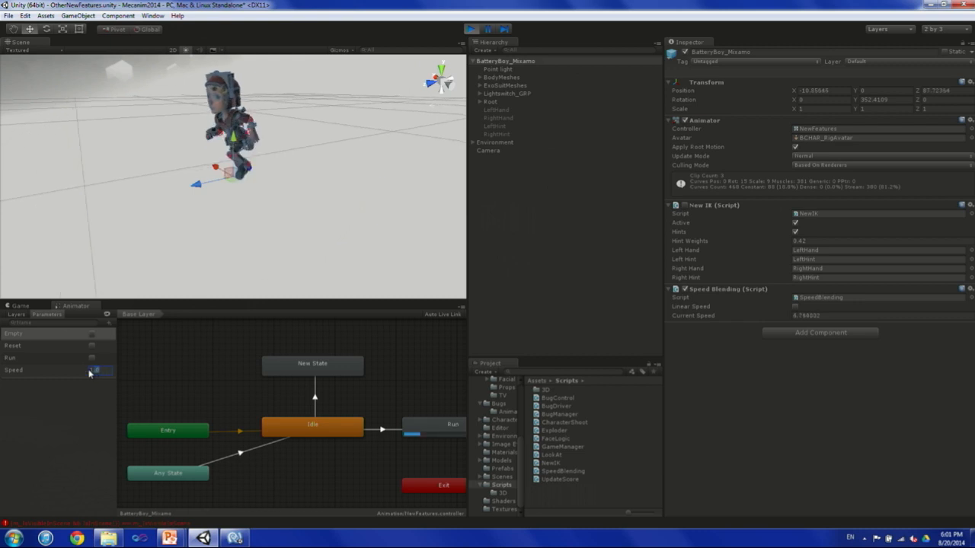
type("0.5")
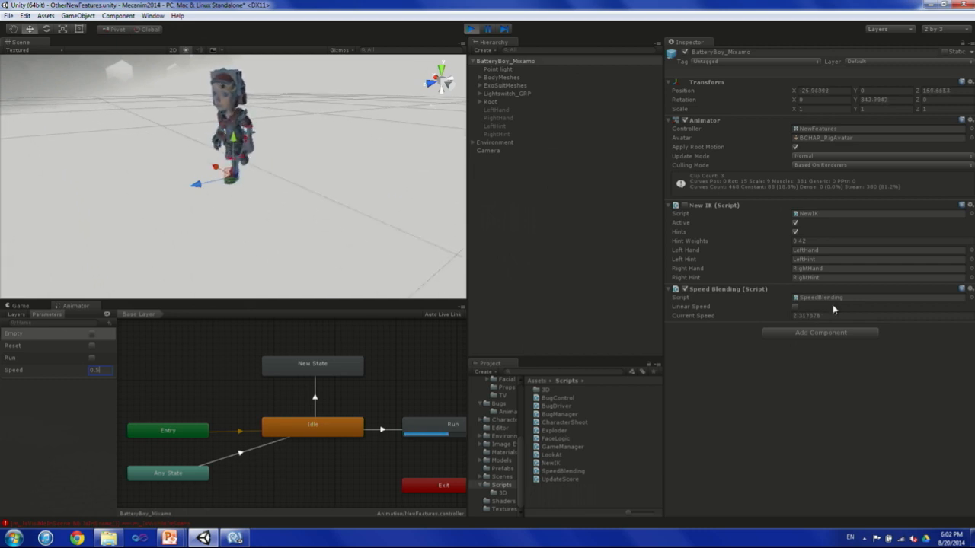
Open SpeedBlending.cs in MonoDevelop and highlight the line that assigns linearSpeed to animator.linearVelocityBlending.
left_click(826, 297)
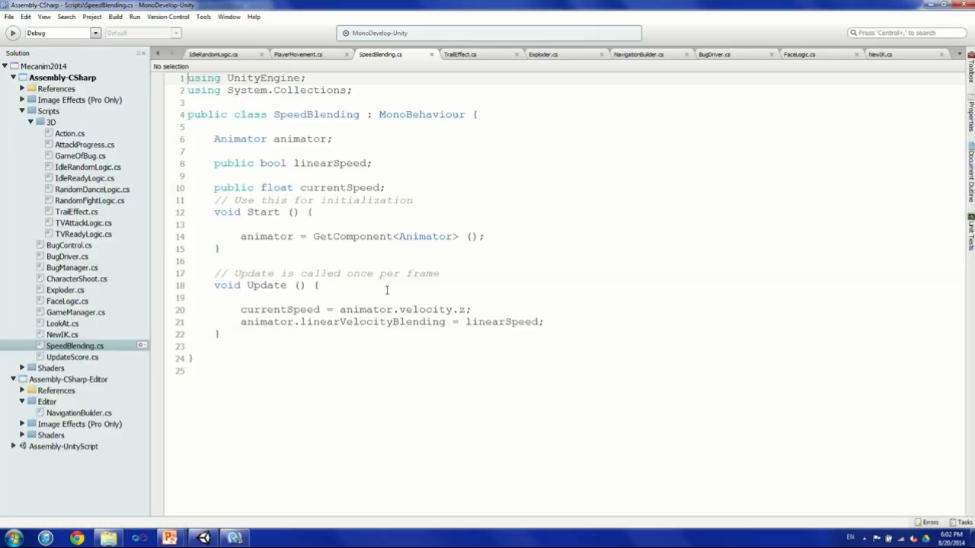
left_click_drag(239, 322, 446, 320)
triple_click(341, 323)
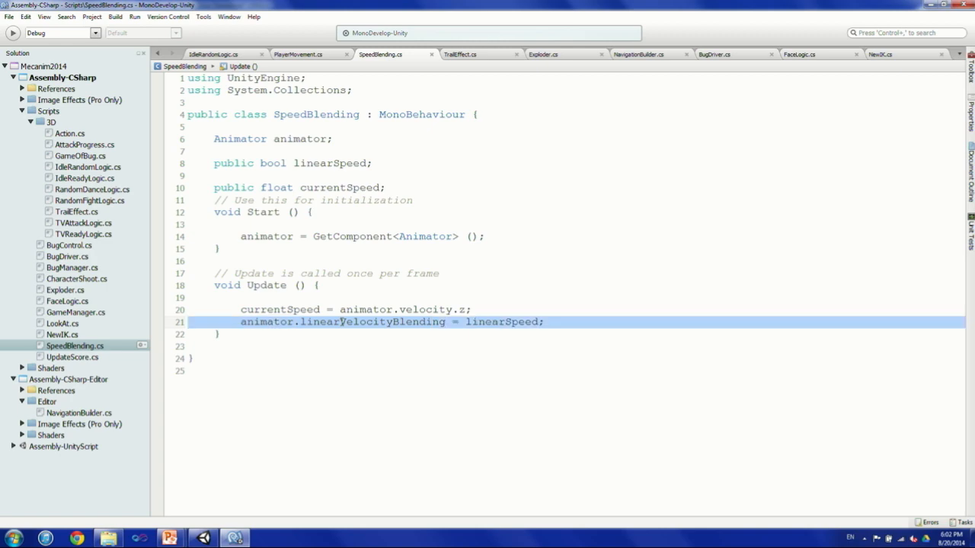
Switch back to Unity, turn on Linear Speed in the Speed Blending script, and glance again at its code in MonoDevelop.
left_click(204, 538)
left_click(795, 307)
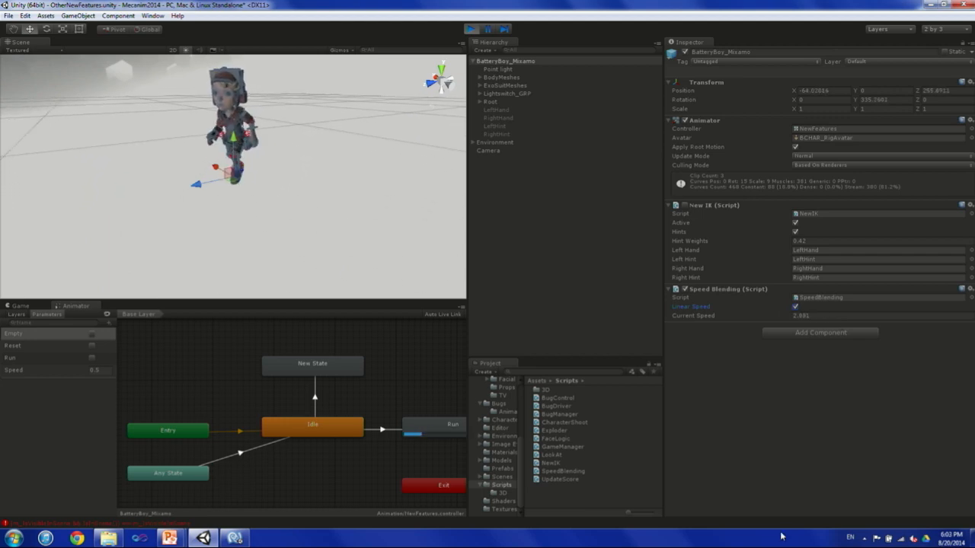
left_click(235, 538)
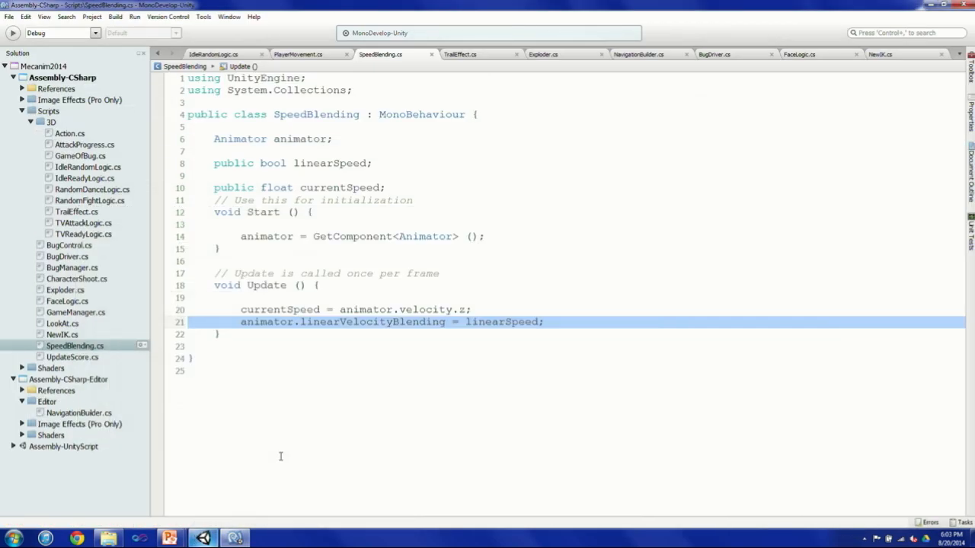
left_click(202, 538)
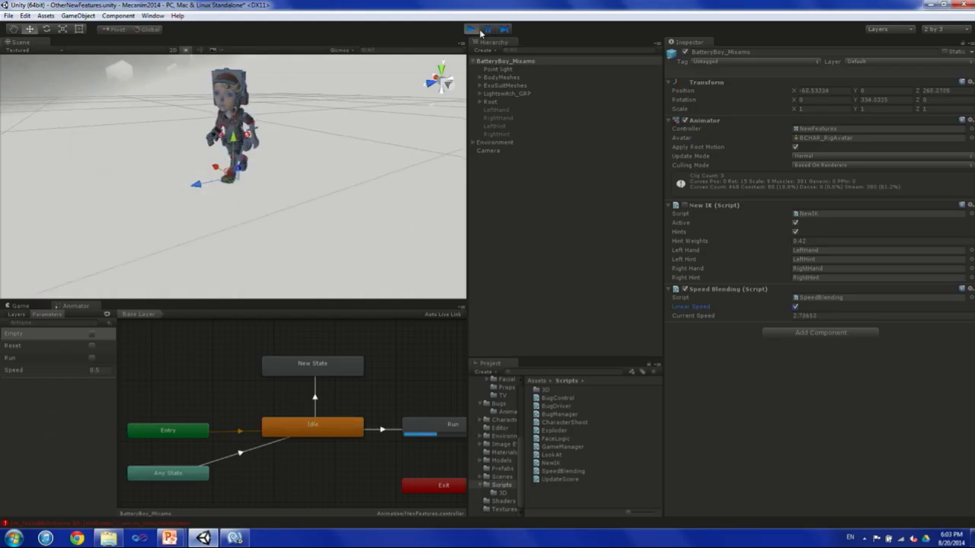
Stop play mode and open the A Game of Bug scene from the Scenes folder without saving the changes to OtherNewFeatures.
left_click(473, 32)
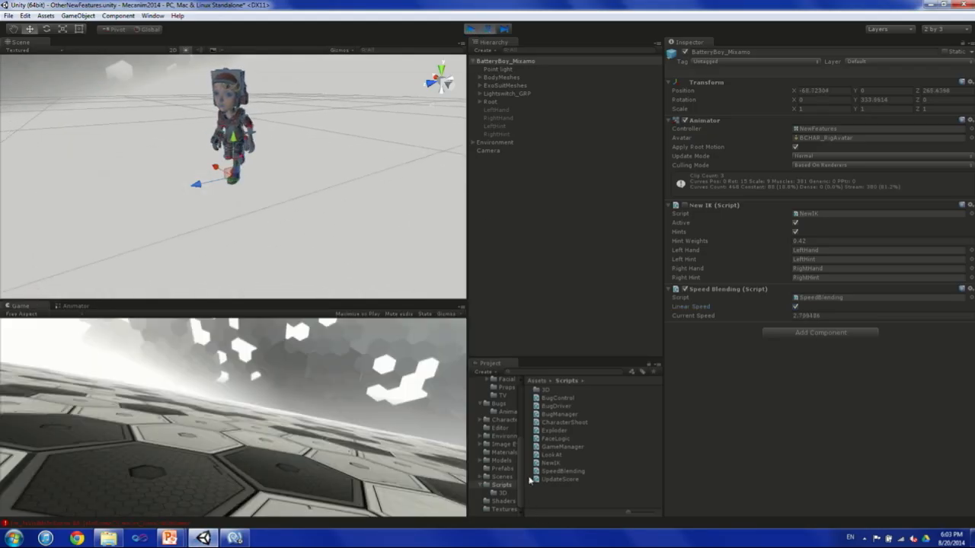
left_click_drag(524, 477, 553, 475)
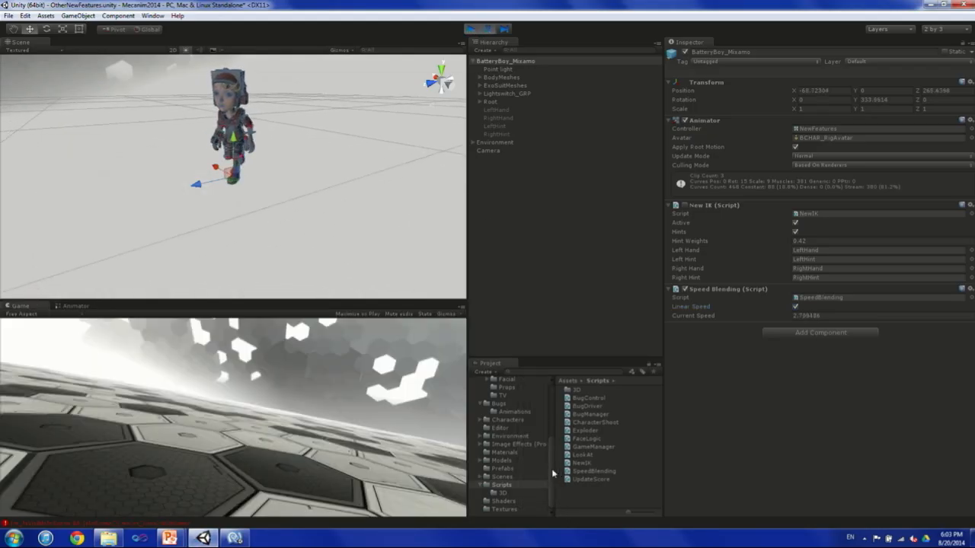
left_click(509, 476)
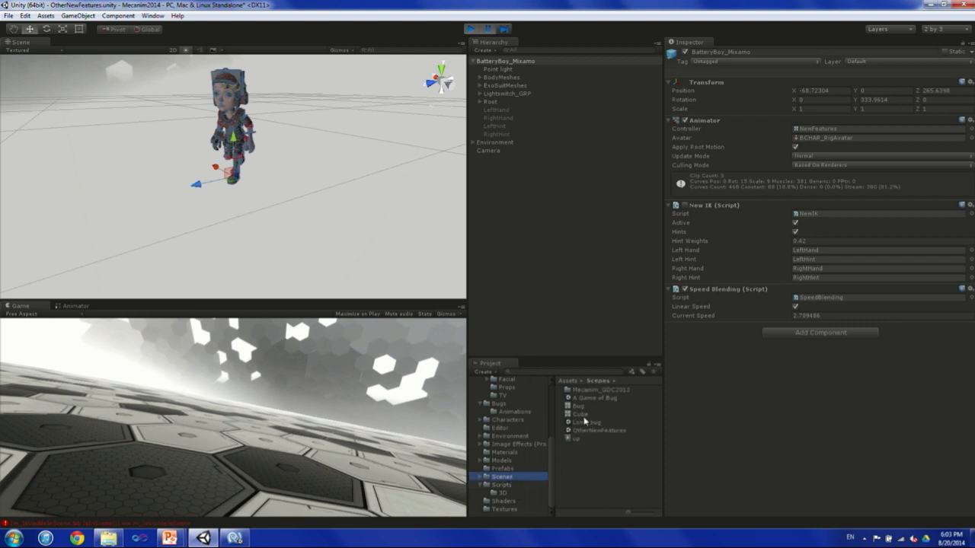
double_click(590, 399)
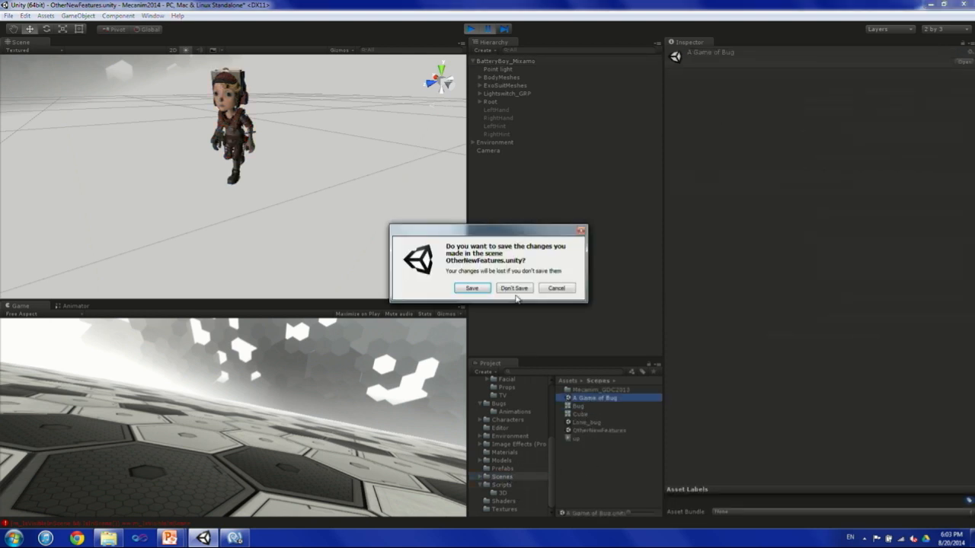
left_click(514, 289)
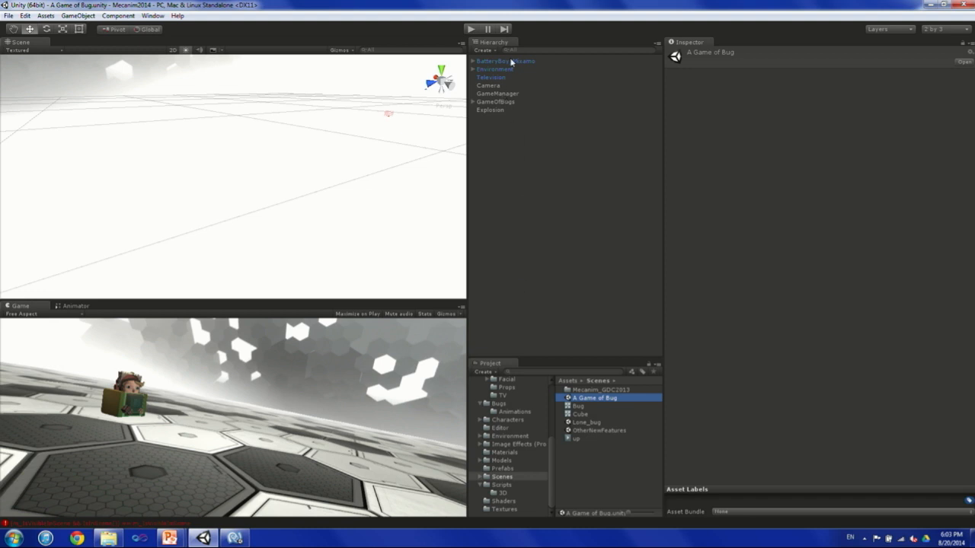
Run the scene with Game Of Bug turned on in the GameManager script, and enlarge the Game view.
left_click(470, 30)
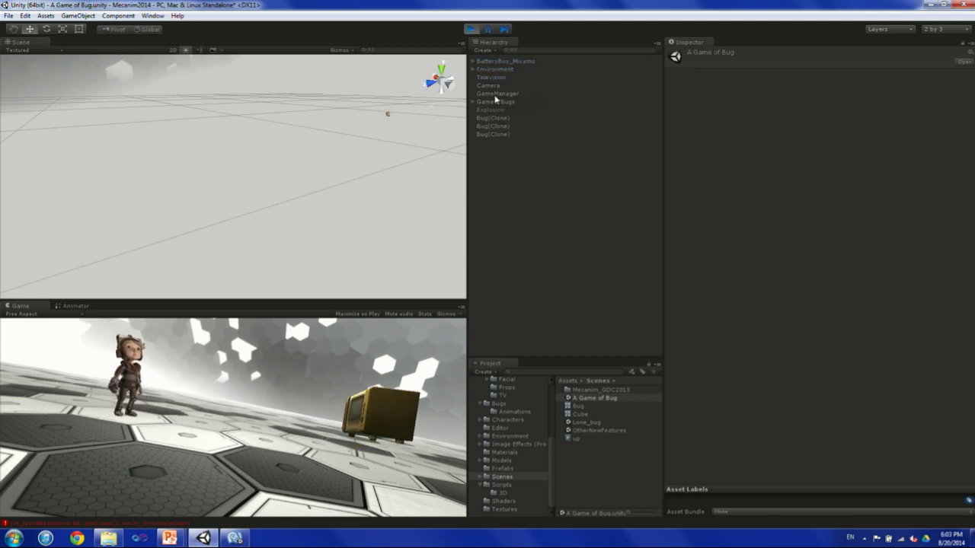
left_click(499, 101)
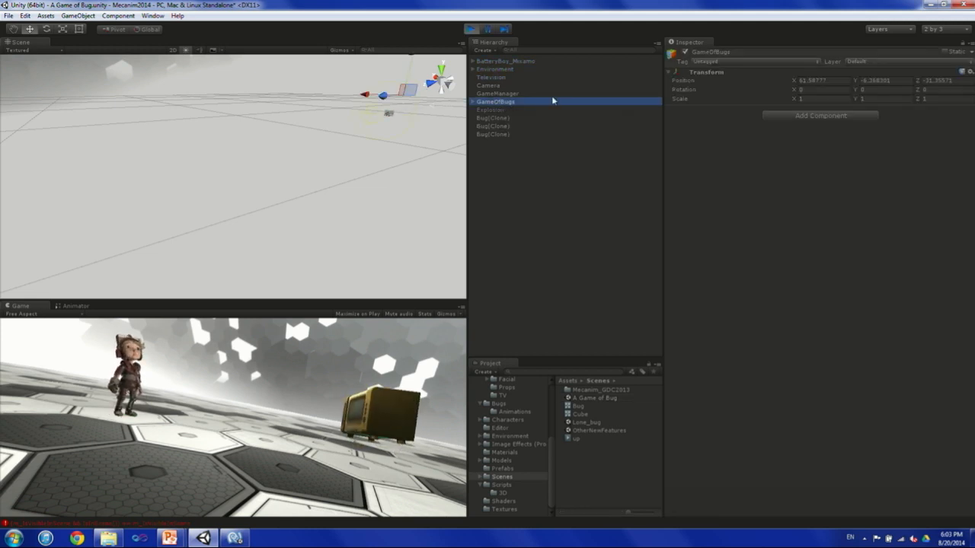
left_click(496, 93)
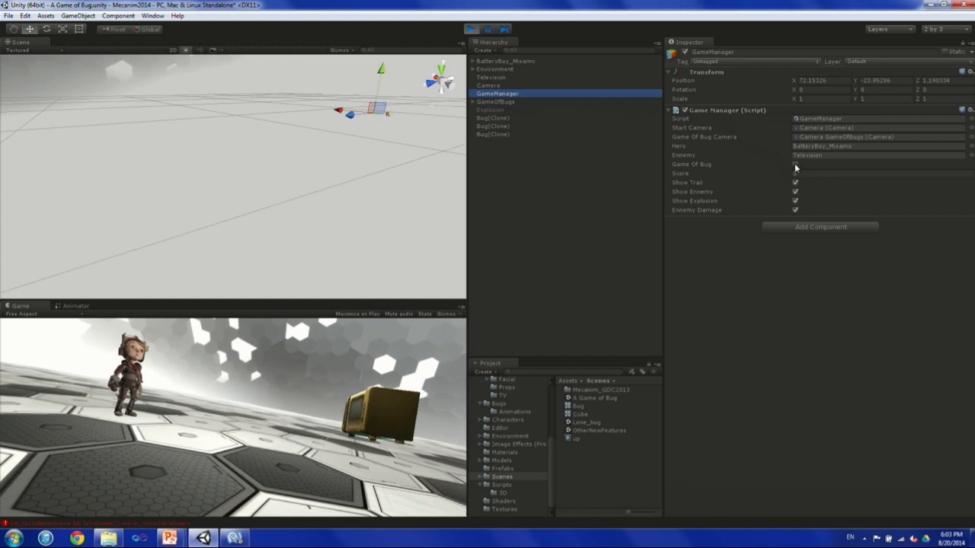
left_click(795, 164)
left_click_drag(287, 298, 301, 179)
left_click_drag(465, 278, 532, 278)
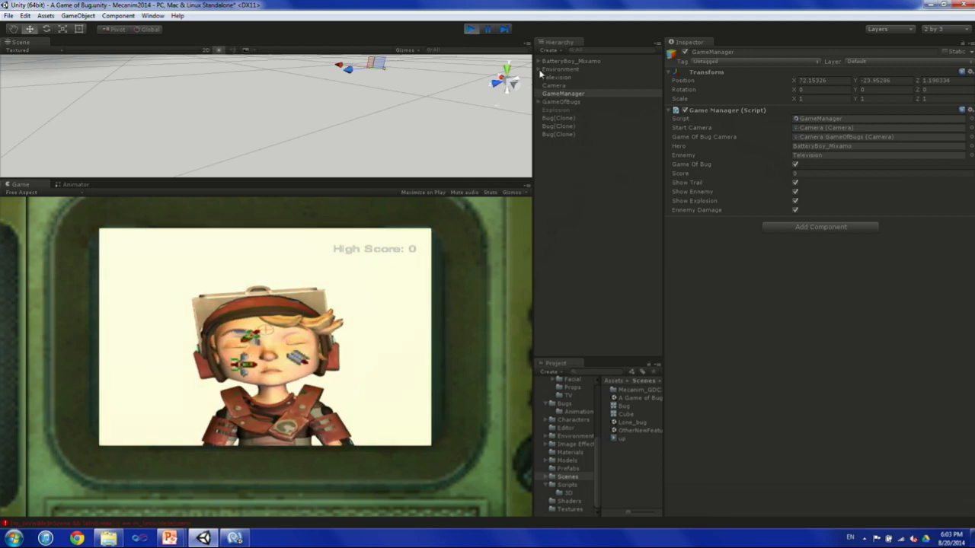
Select BCHAR_Rig_2d under GameOfBugs and test its Look At script by toggling it off and on while shooting bugs in the game.
left_click(538, 101)
left_click(565, 119)
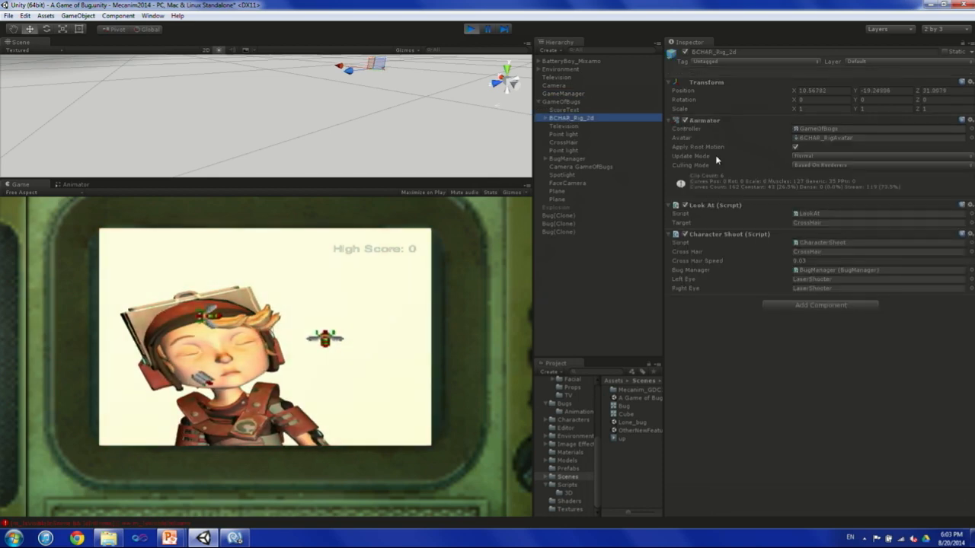
left_click(385, 307)
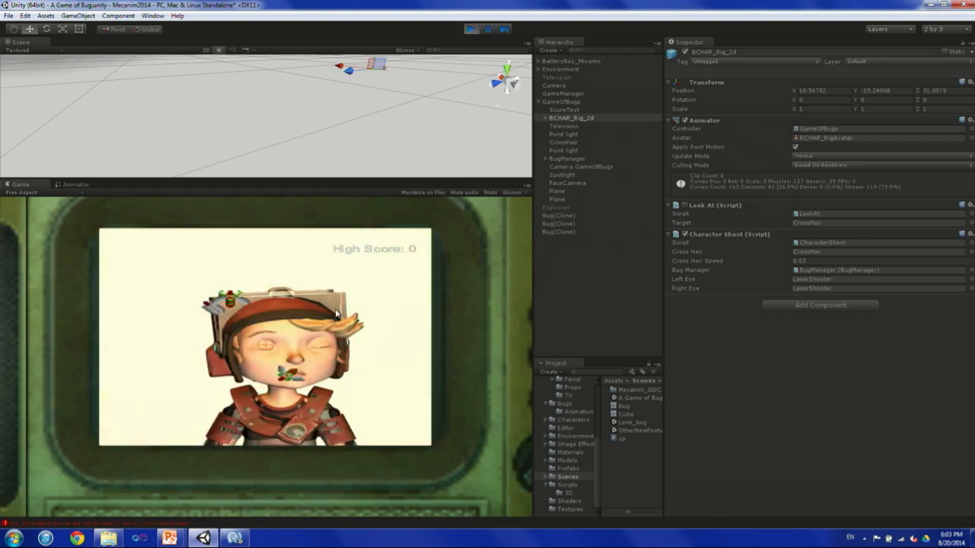
left_click(685, 206)
left_click(685, 205)
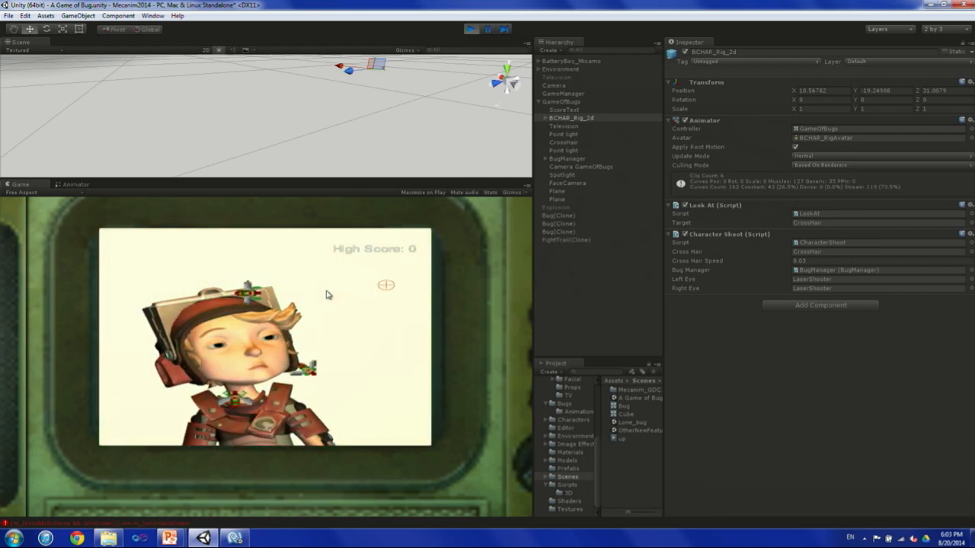
left_click(327, 292)
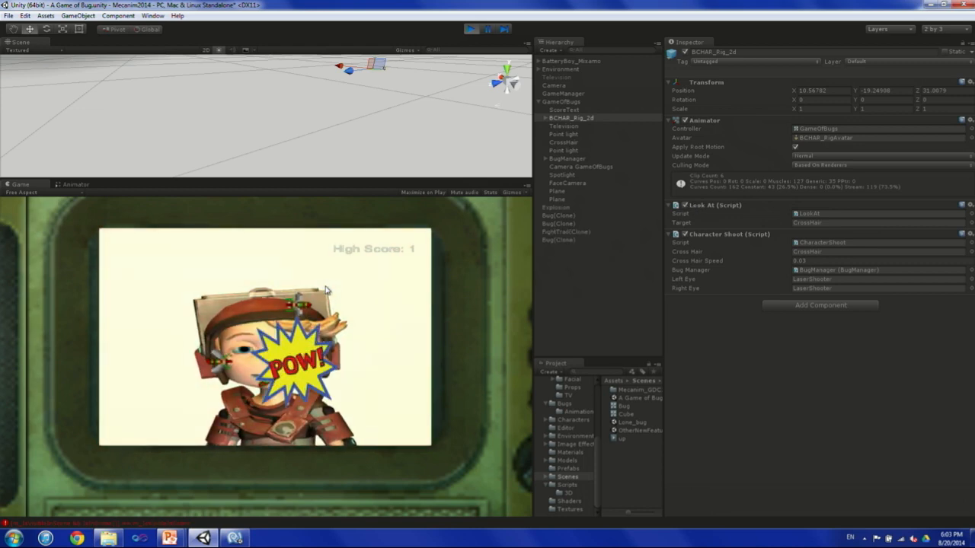
left_click(326, 266)
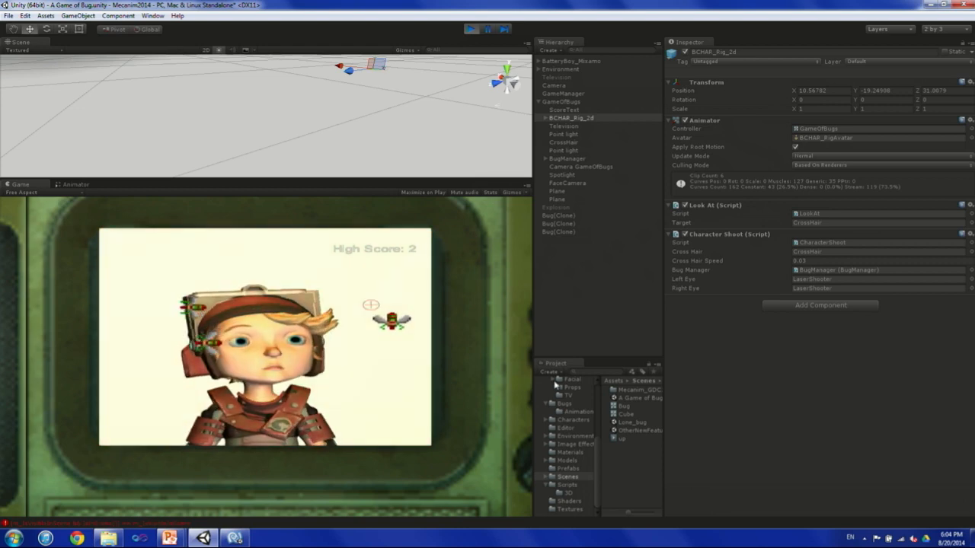
Open LookAt.cs in MonoDevelop and examine OnAnimatorIK, highlighting the SetLookAtPosition call and each SetLookAtWeight argument.
left_click(811, 214)
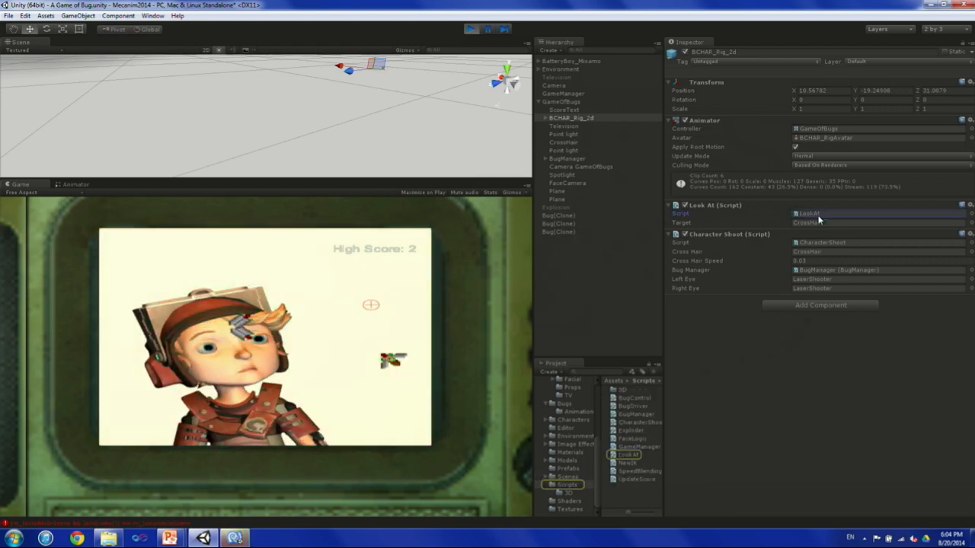
left_click(236, 538)
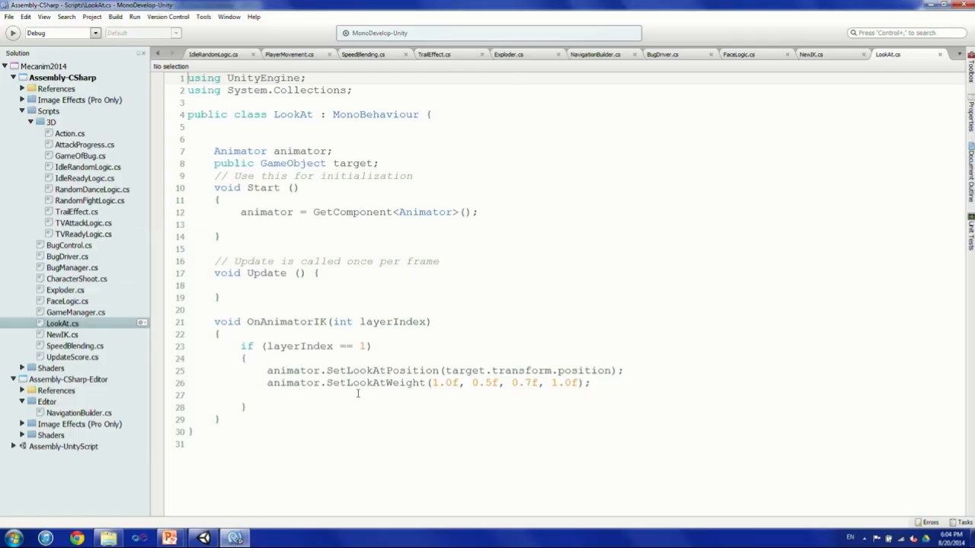
left_click_drag(387, 371, 663, 370)
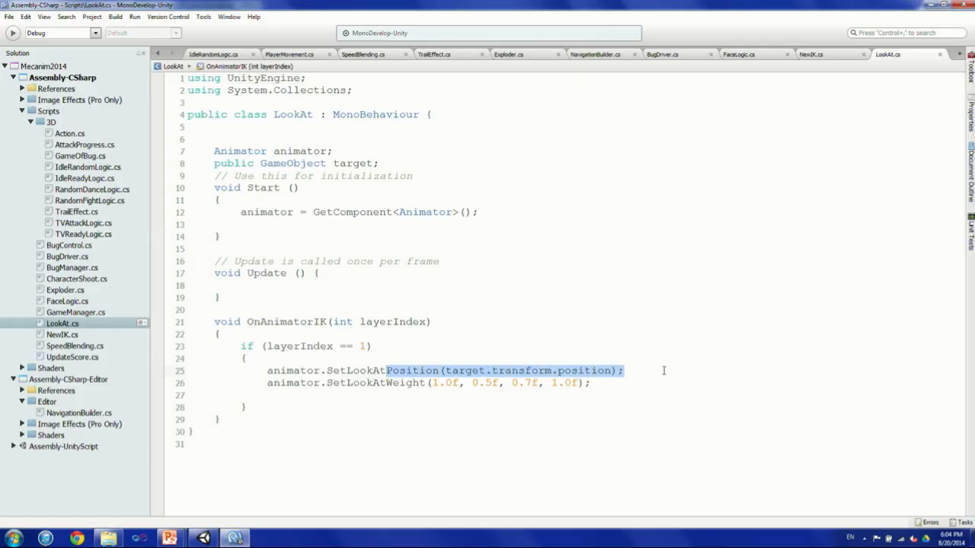
left_click(472, 383)
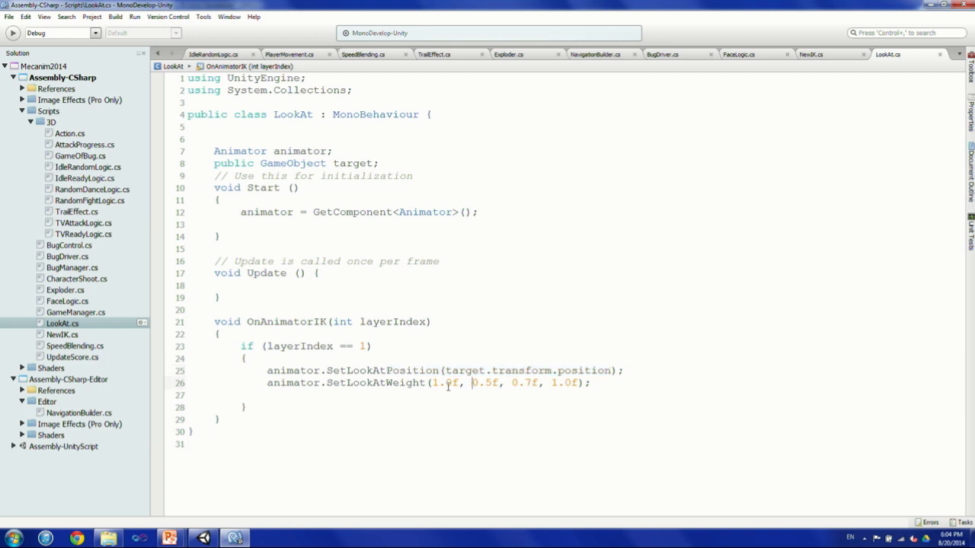
left_click_drag(432, 383, 458, 383)
left_click_drag(472, 383, 592, 382)
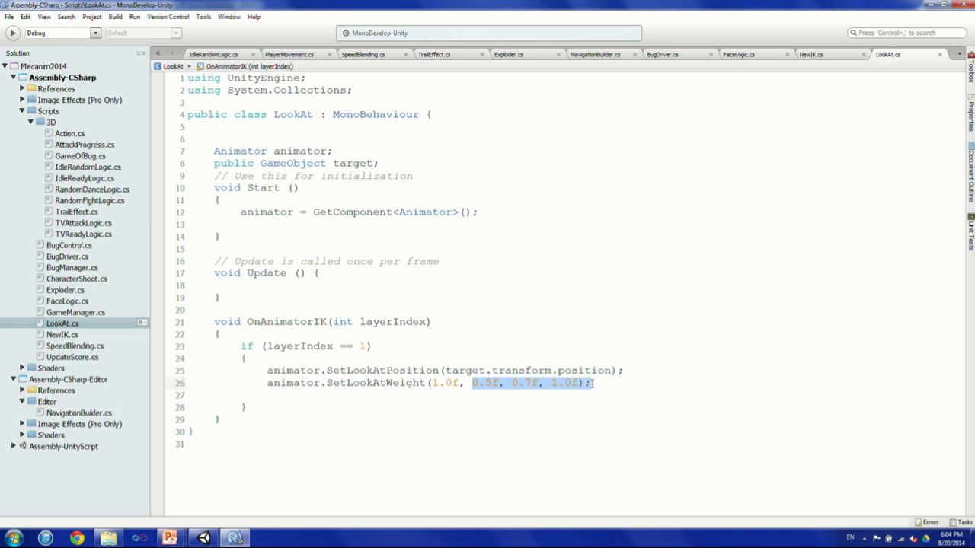
left_click_drag(472, 383, 573, 383)
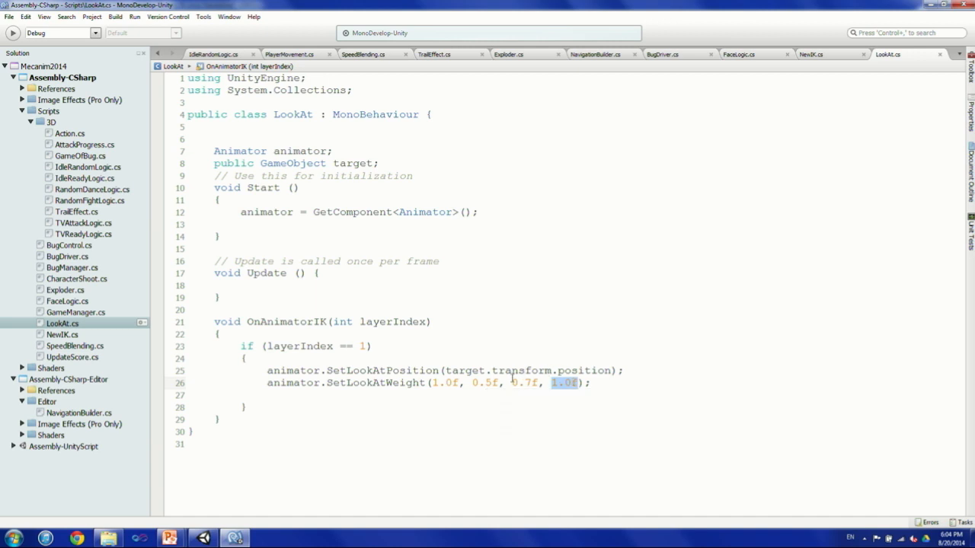
left_click_drag(511, 383, 533, 383)
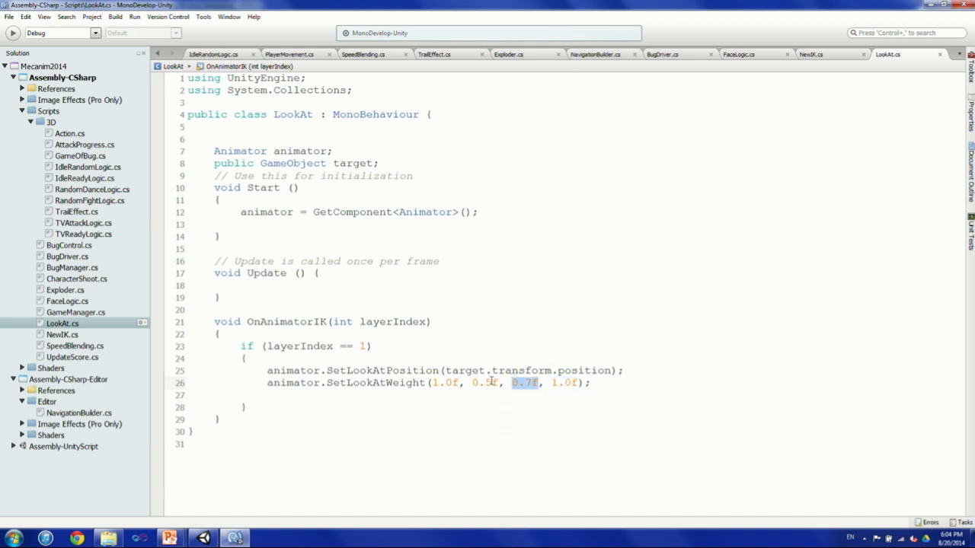
left_click_drag(471, 383, 494, 383)
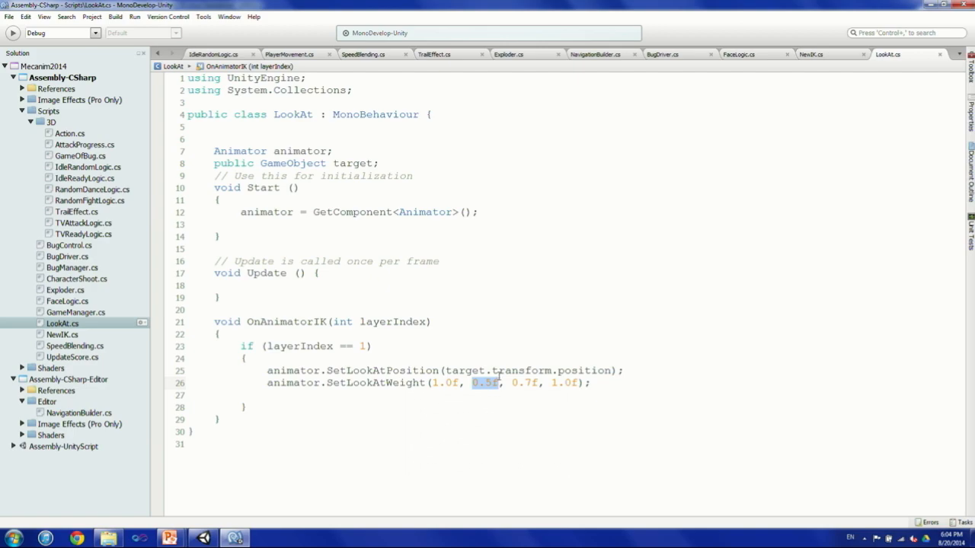
Return to the running game in Unity and switch to the PowerPoint slide show on the additional Mecanim features.
left_click(204, 537)
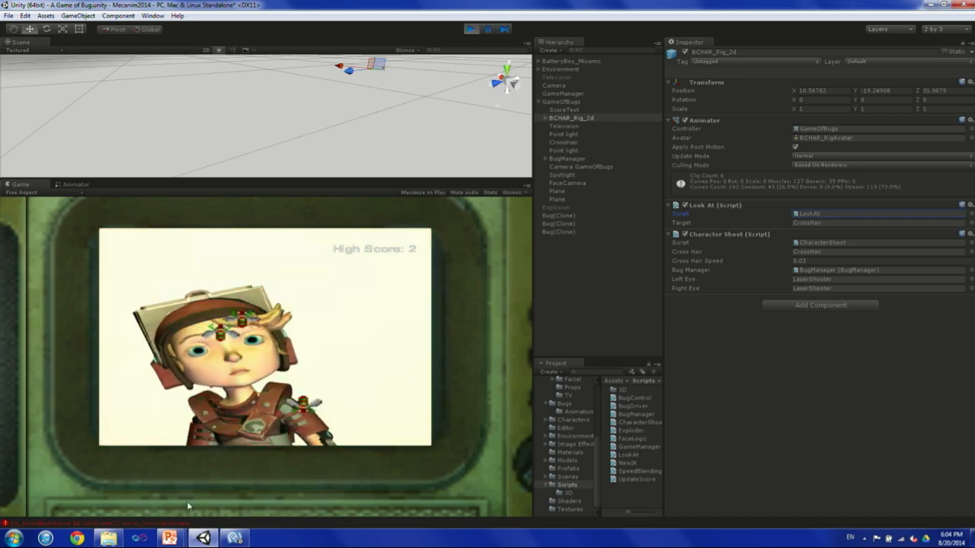
left_click(235, 538)
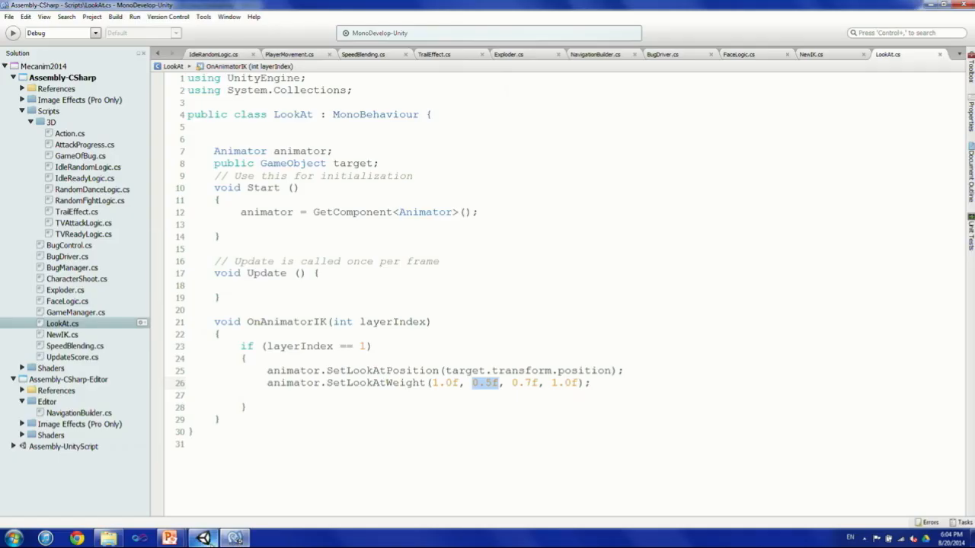
left_click(204, 539)
mouse_move(169, 538)
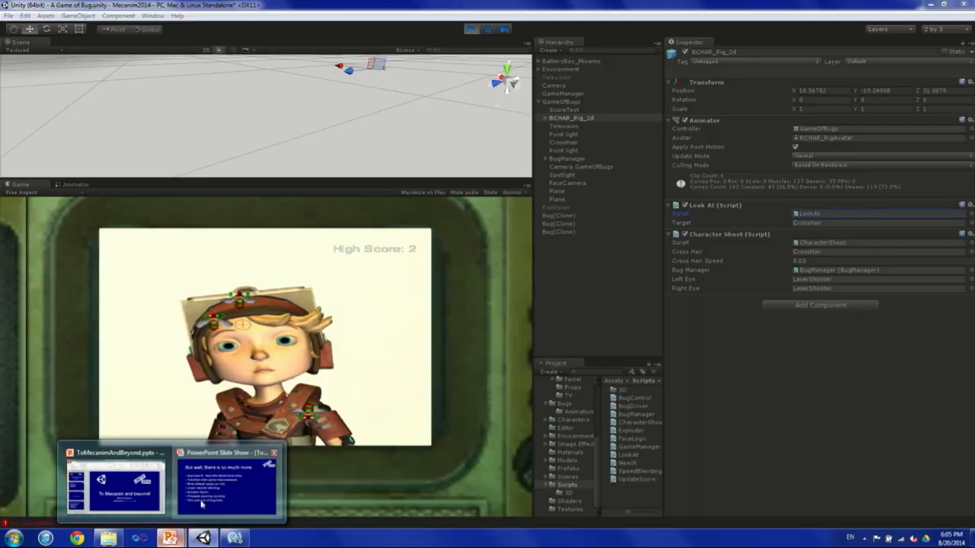
left_click(197, 471)
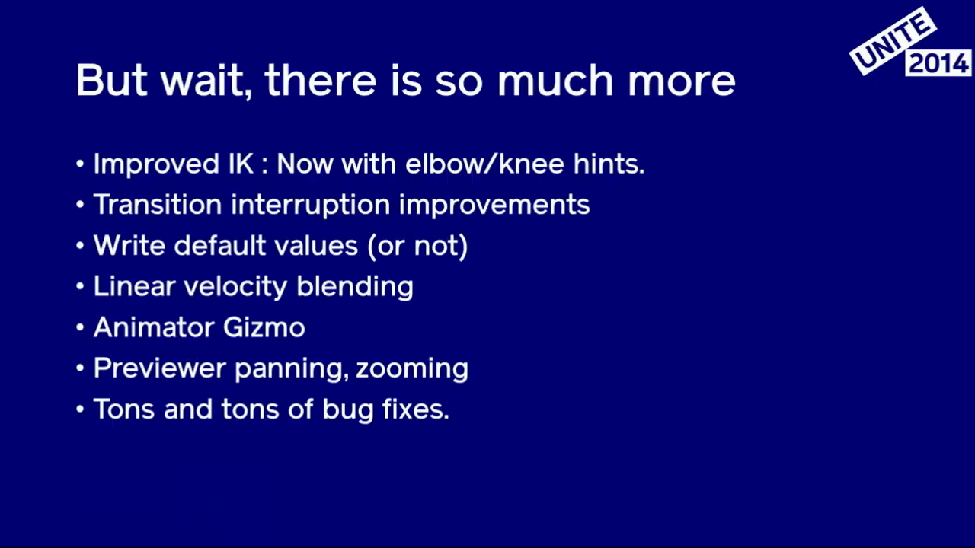